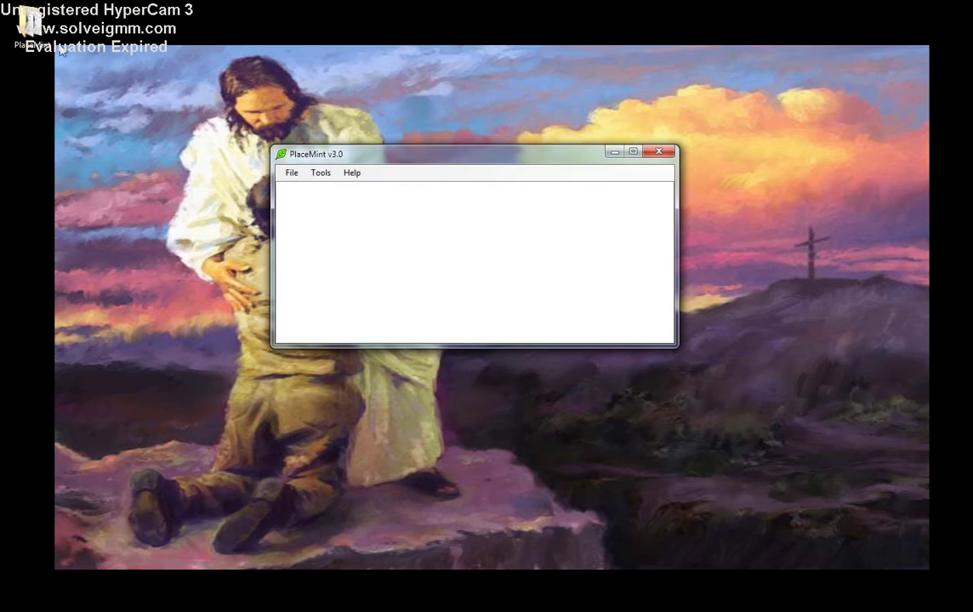
# Step: Close PlaceMint and permanently delete the six extracted program files from the PlaceMint folder, keeping only the two archives
pyautogui.click(656, 154)
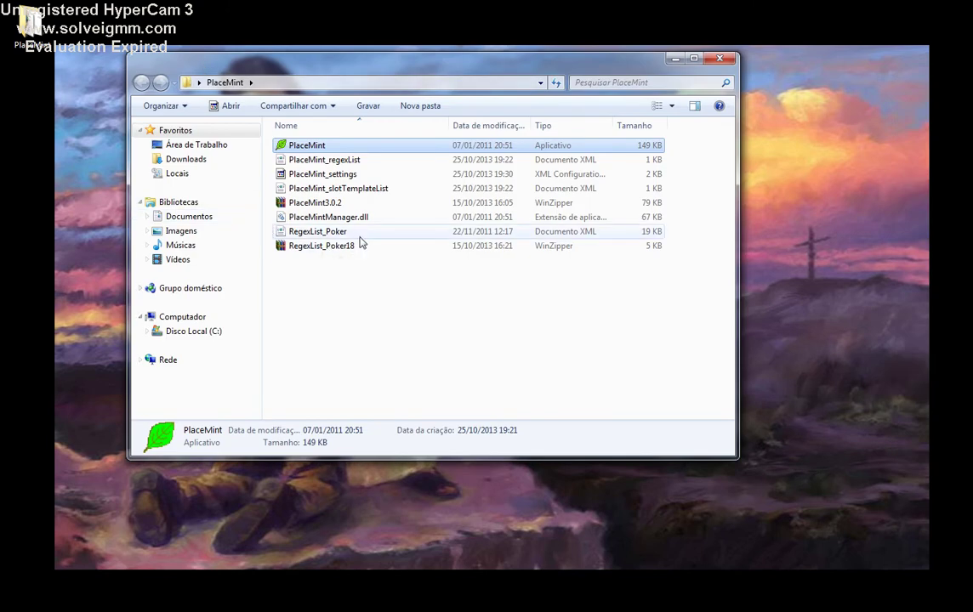
pyautogui.click(381, 235)
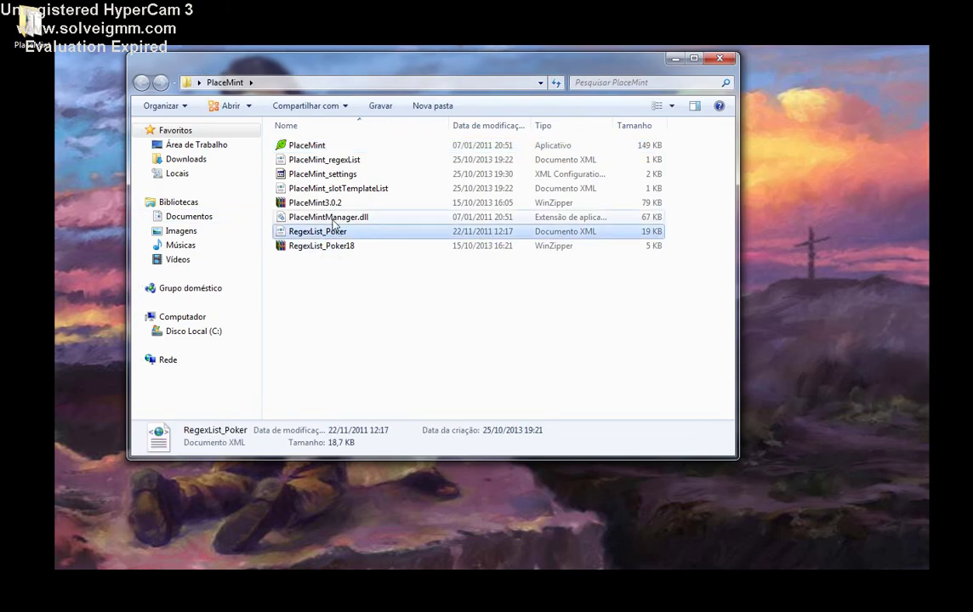
pyautogui.keyDown('ctrl'); pyautogui.click(349, 217); pyautogui.keyUp('ctrl')
pyautogui.moveTo(686, 191); pyautogui.dragTo(502, 142)
pyautogui.hotkey('shift', 'Delete')
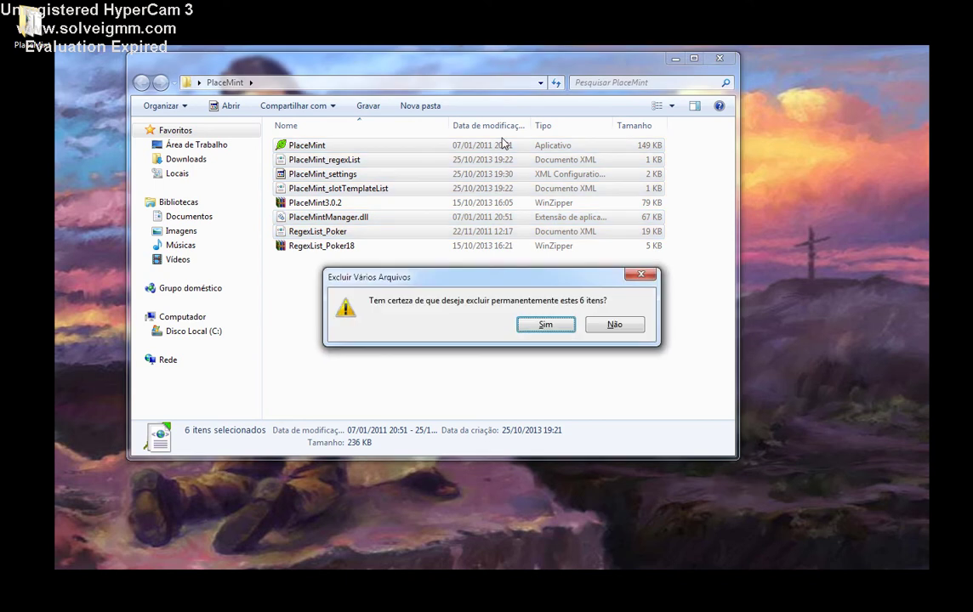
pyautogui.press('Return')
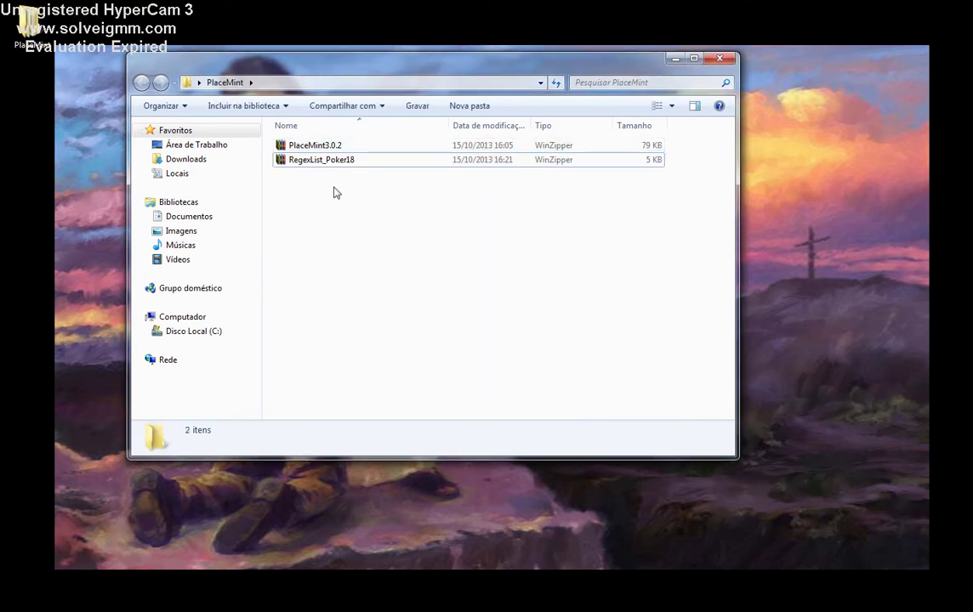
pyautogui.click(319, 148)
pyautogui.click(320, 161)
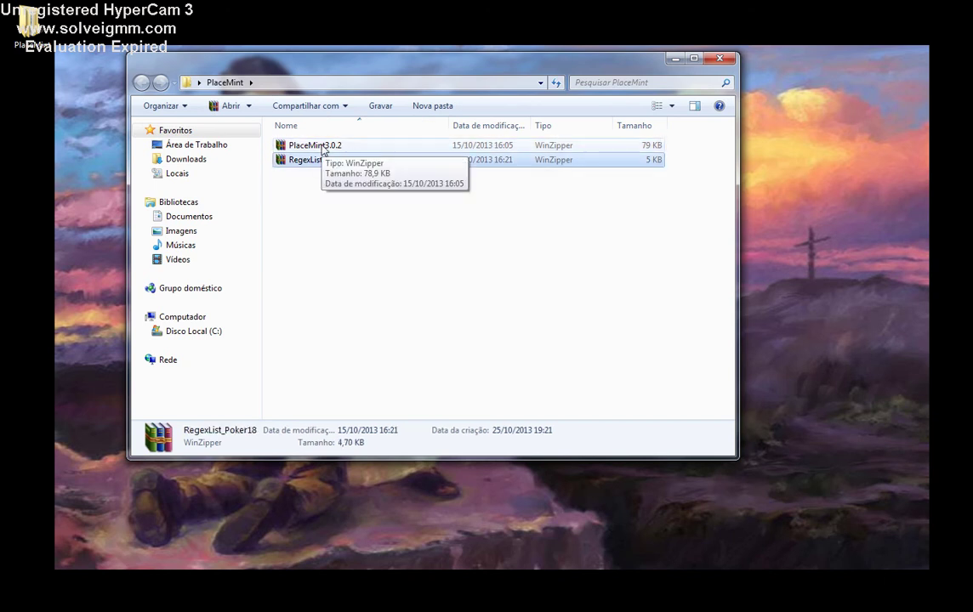
pyautogui.click(33, 30)
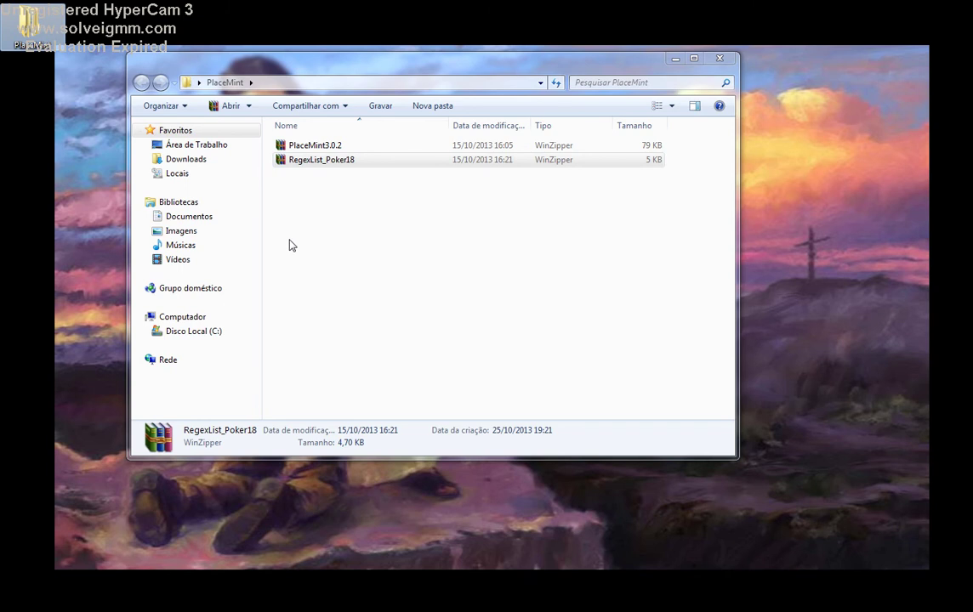
# Step: Extract PlaceMint.exe and PlaceMintManager.dll from the PlaceMint3.0.2 archive into the PlaceMint folder
pyautogui.click(311, 146)
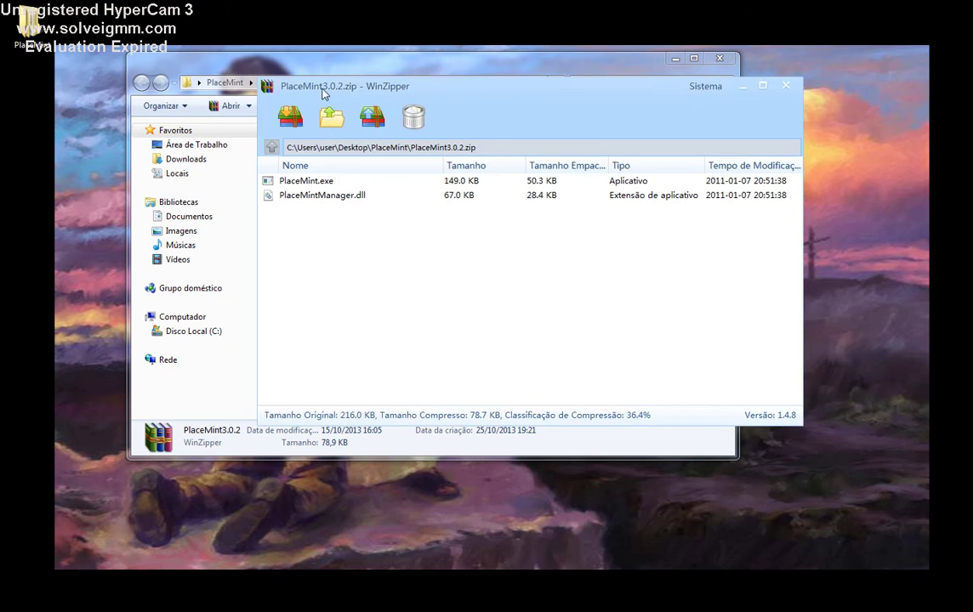
pyautogui.moveTo(267, 349); pyautogui.dragTo(238, 270)
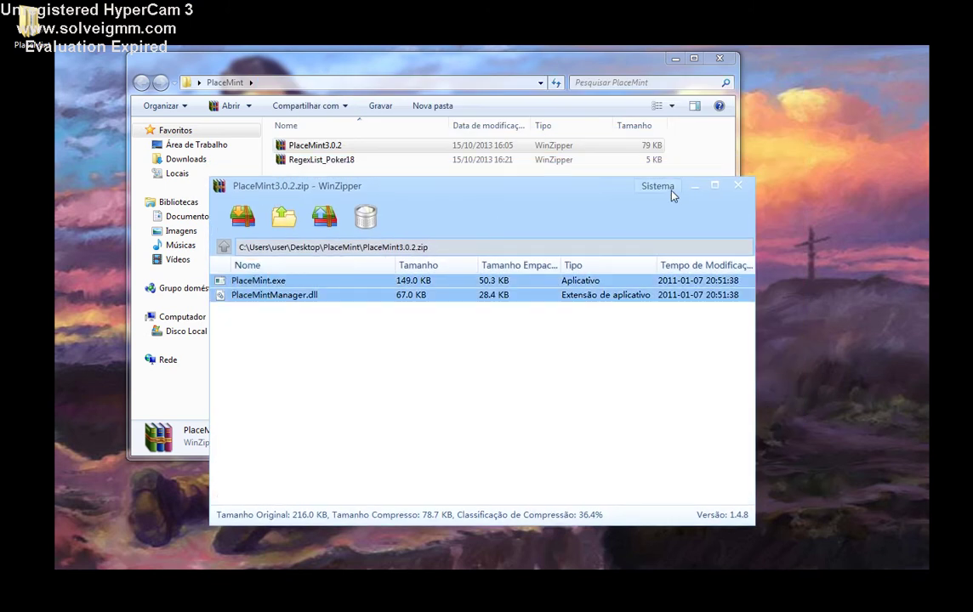
pyautogui.click(372, 219)
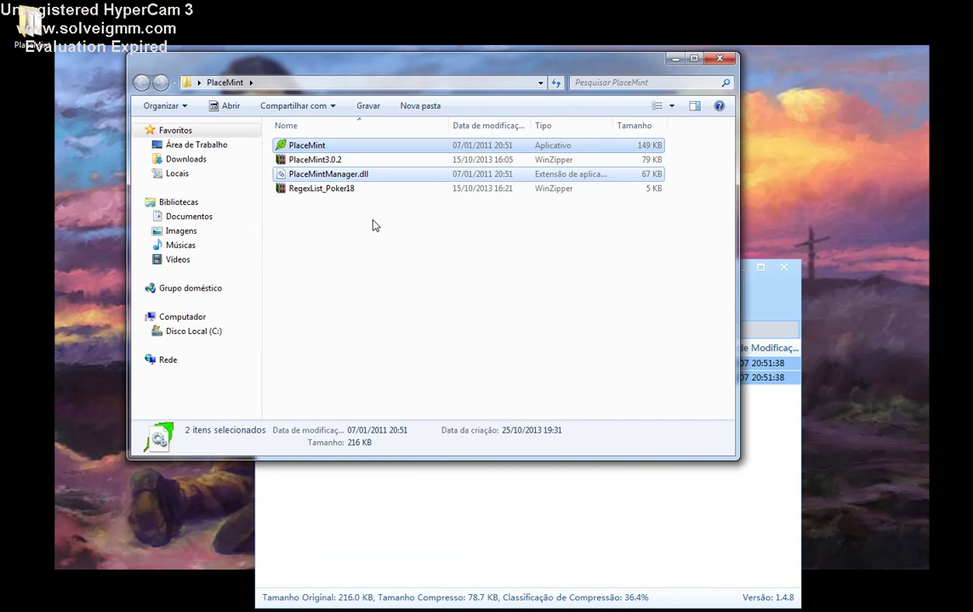
# Step: Extract RegexList_Poker.xml from the RegexList_Poker18 archive into the PlaceMint folder and close both archive windows
pyautogui.click(322, 188)
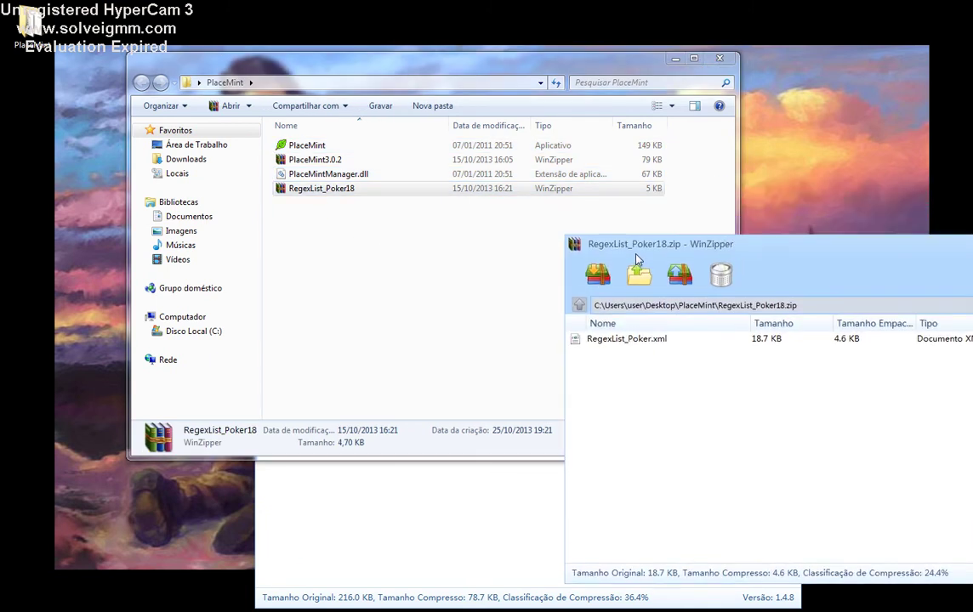
pyautogui.moveTo(626, 341); pyautogui.dragTo(341, 246)
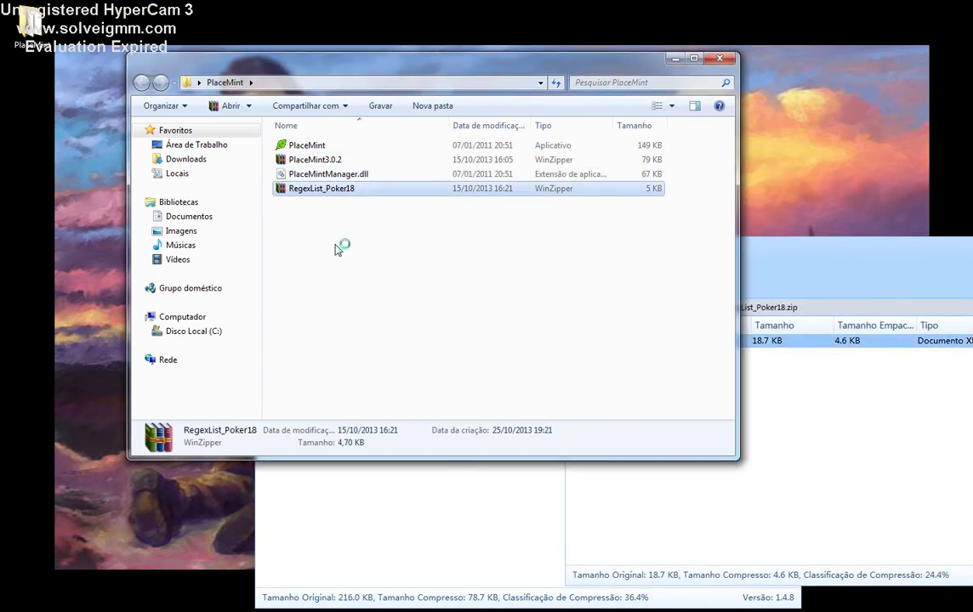
pyautogui.moveTo(893, 251); pyautogui.dragTo(546, 261)
pyautogui.click(740, 250)
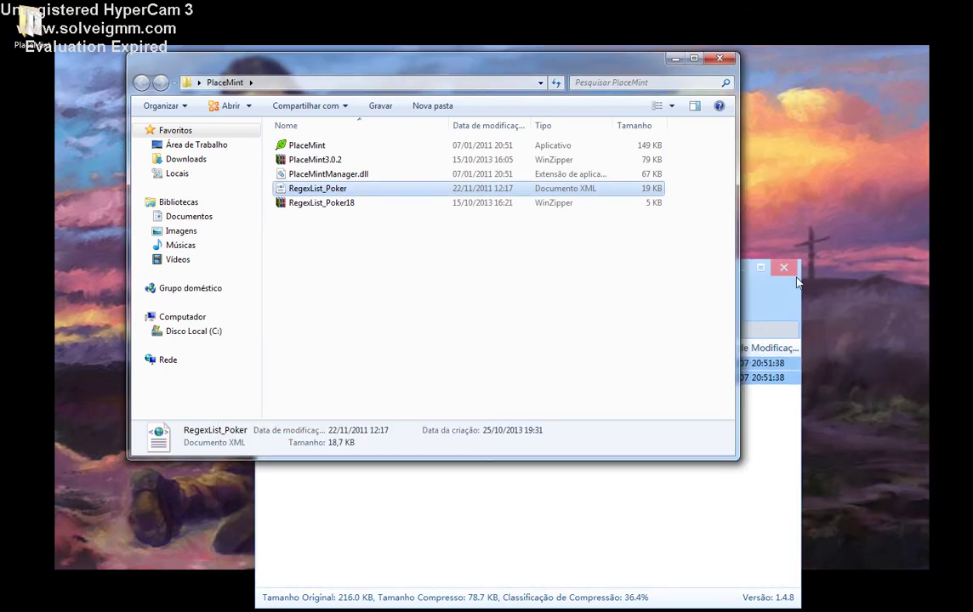
pyautogui.click(784, 267)
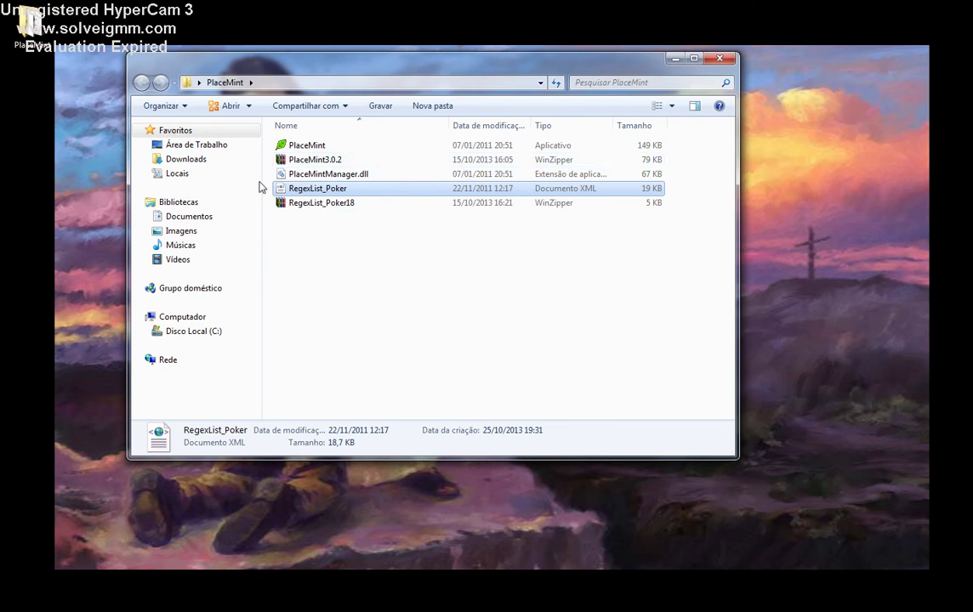
# Step: Launch the extracted PlaceMint application and dismiss its welcome message
pyautogui.click(337, 189)
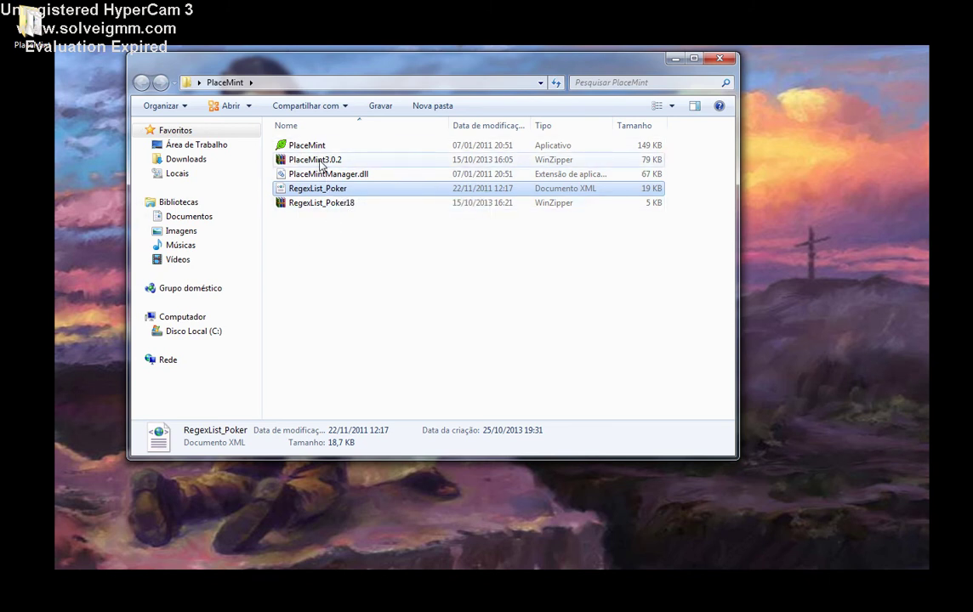
pyautogui.click(299, 147)
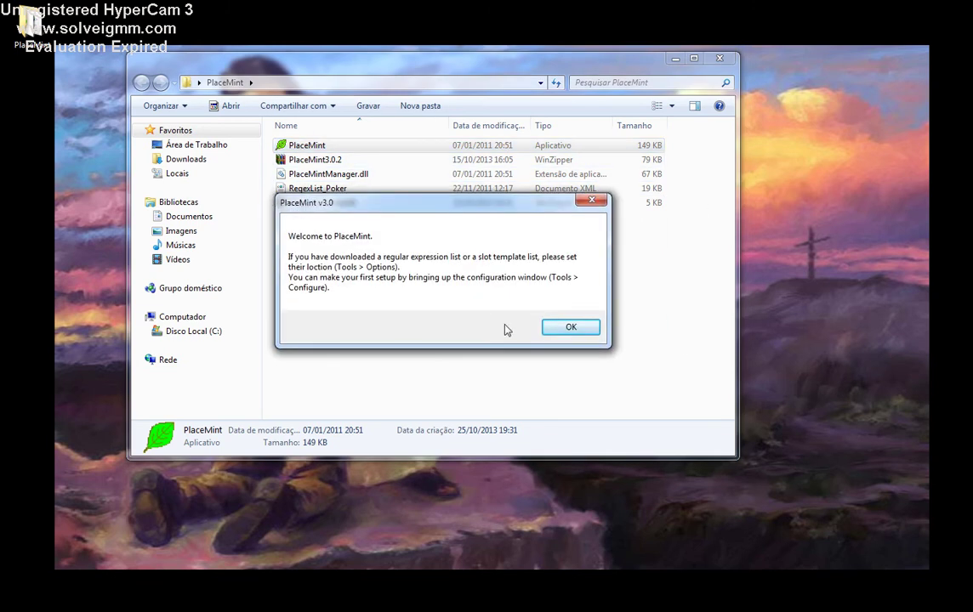
pyautogui.press('Return')
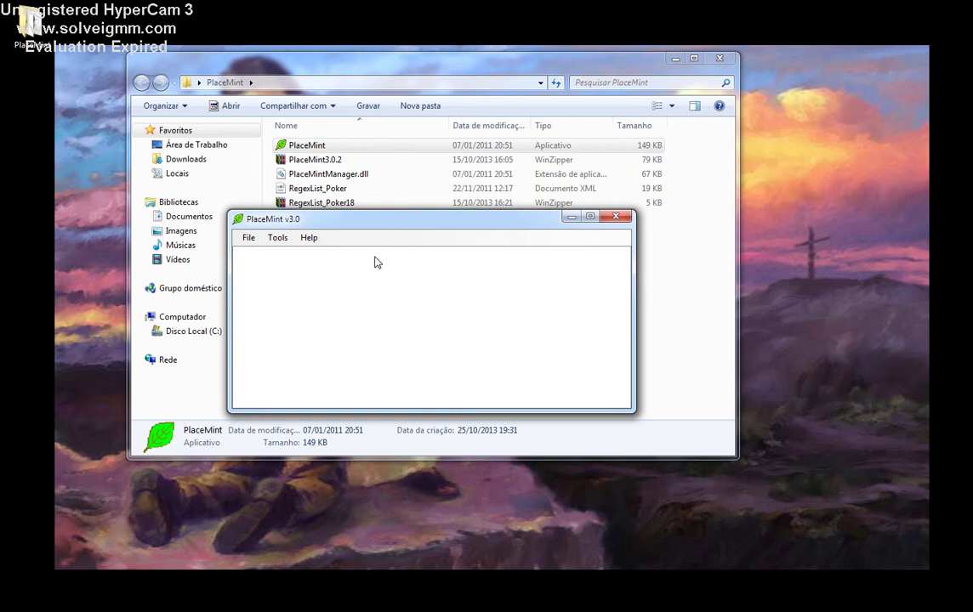
pyautogui.moveTo(305, 226); pyautogui.dragTo(318, 194)
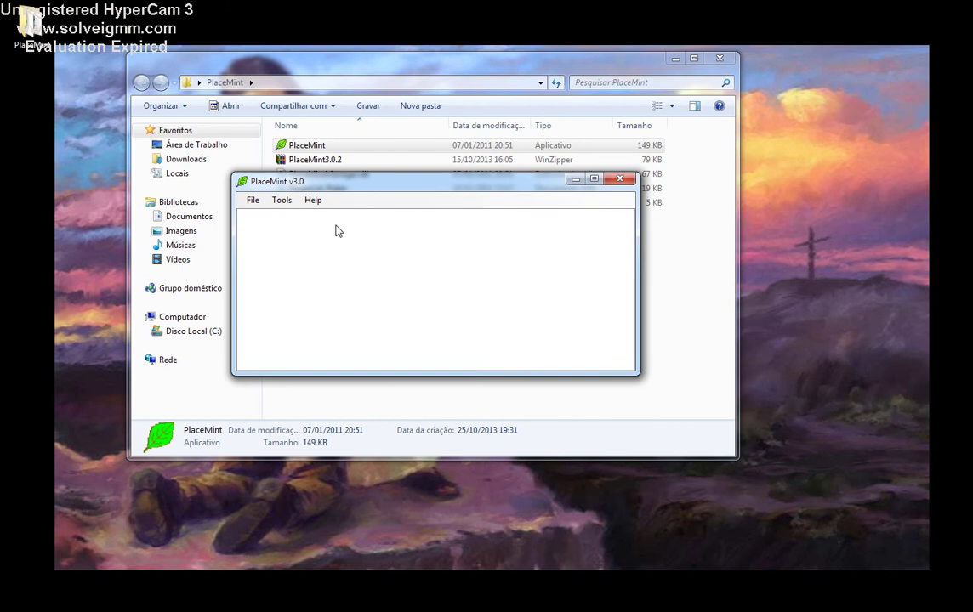
# Step: Set RegexList_Poker from the PlaceMint folder as the Regular Expression List in the options and save them
pyautogui.click(279, 202)
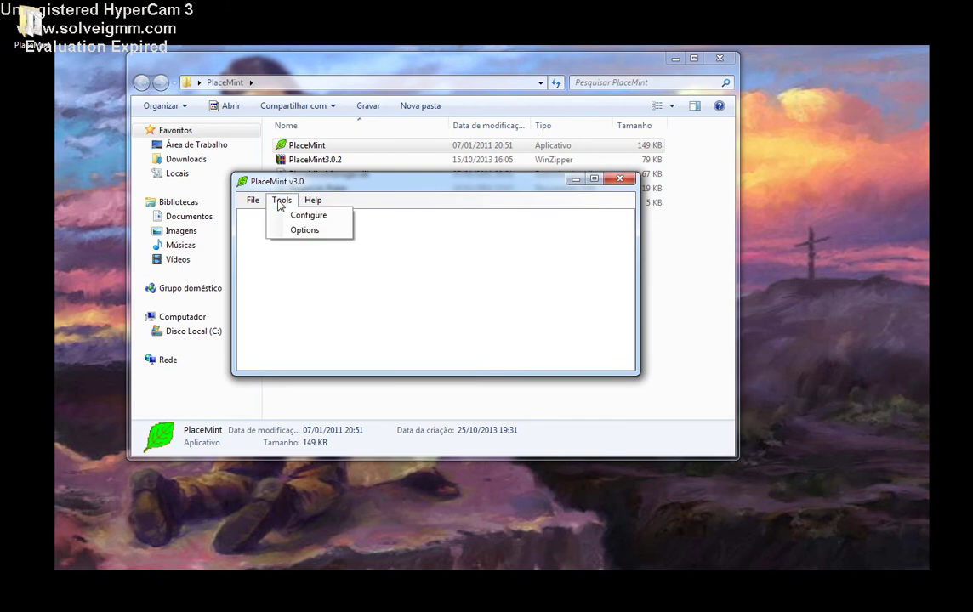
pyautogui.click(293, 230)
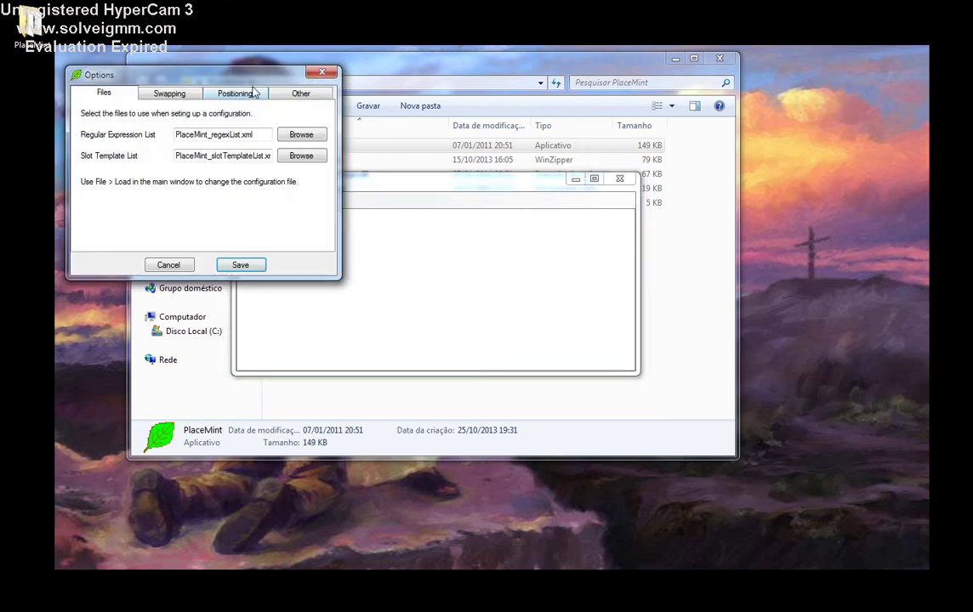
pyautogui.moveTo(253, 85); pyautogui.dragTo(438, 214)
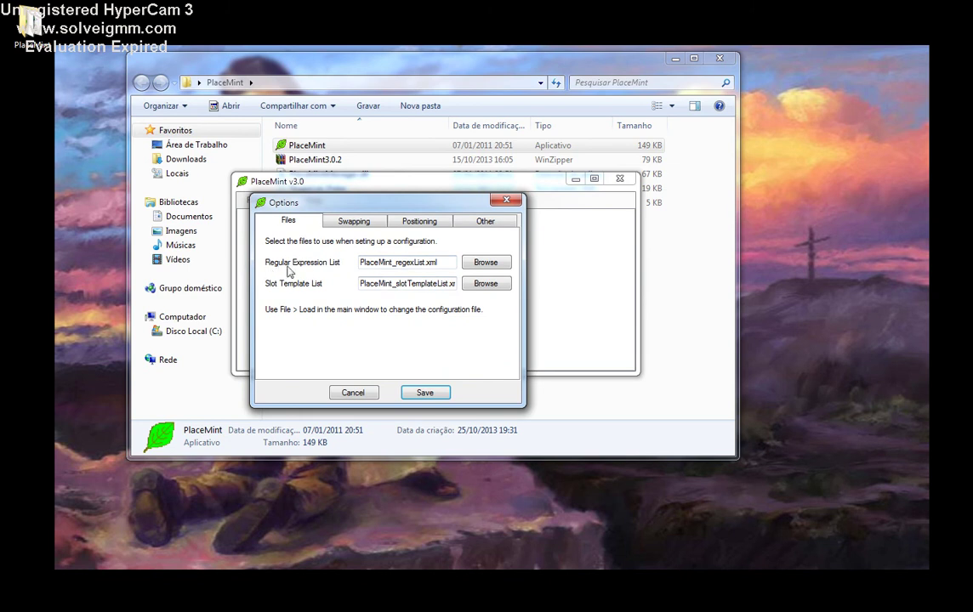
pyautogui.click(482, 263)
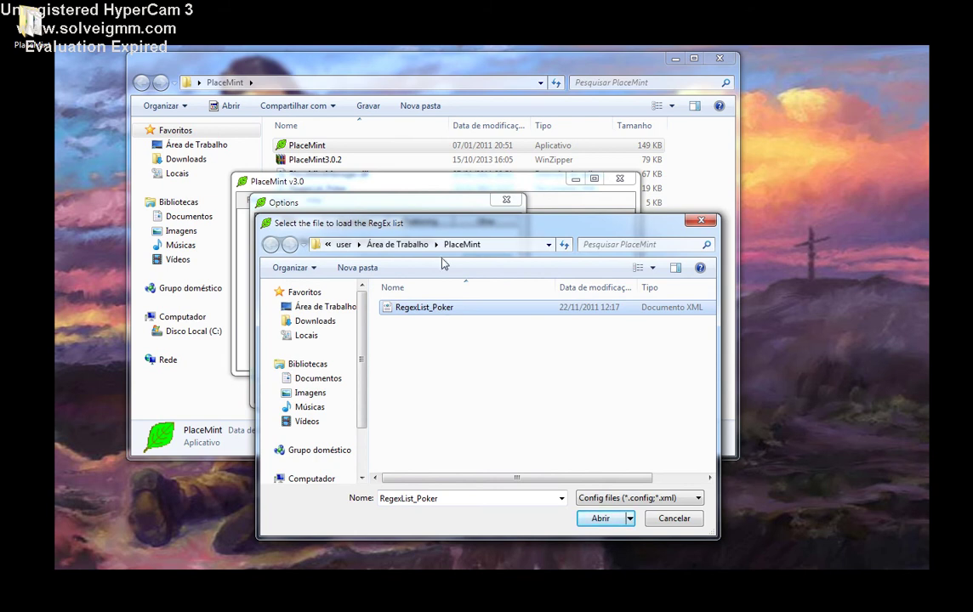
pyautogui.click(598, 519)
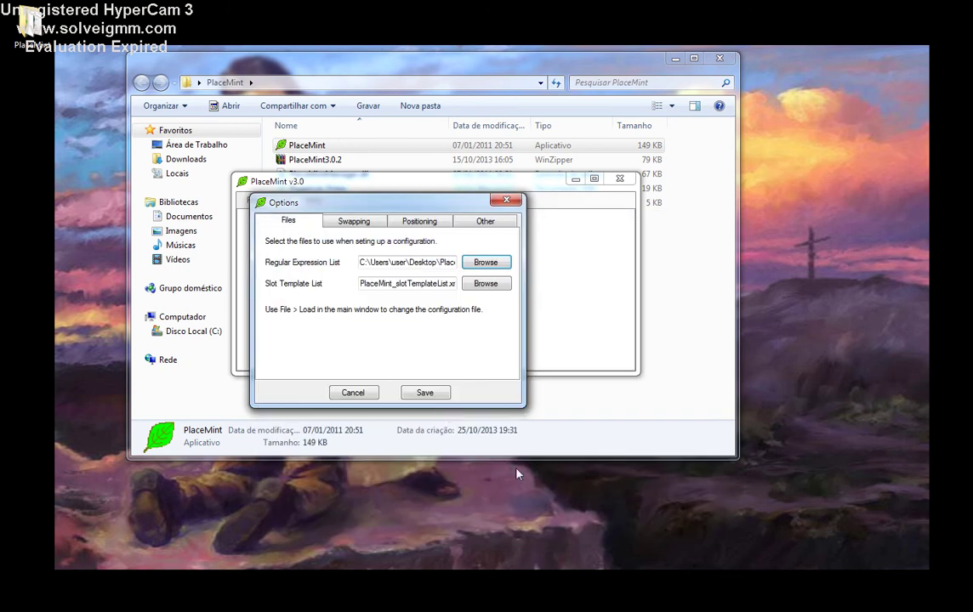
pyautogui.click(425, 393)
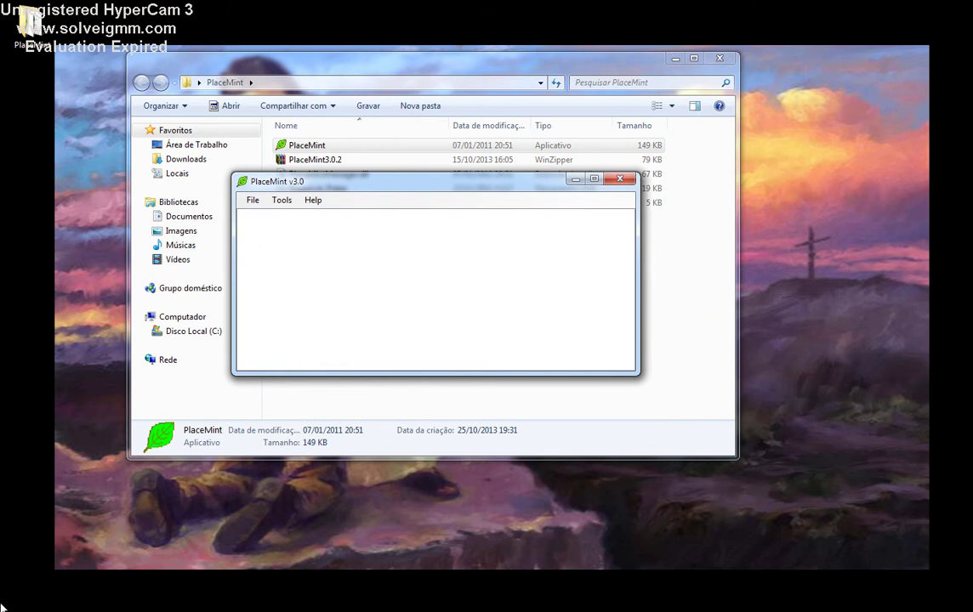
# Step: Open the window group configuration, accepting the missing slot template list warning
pyautogui.click(284, 206)
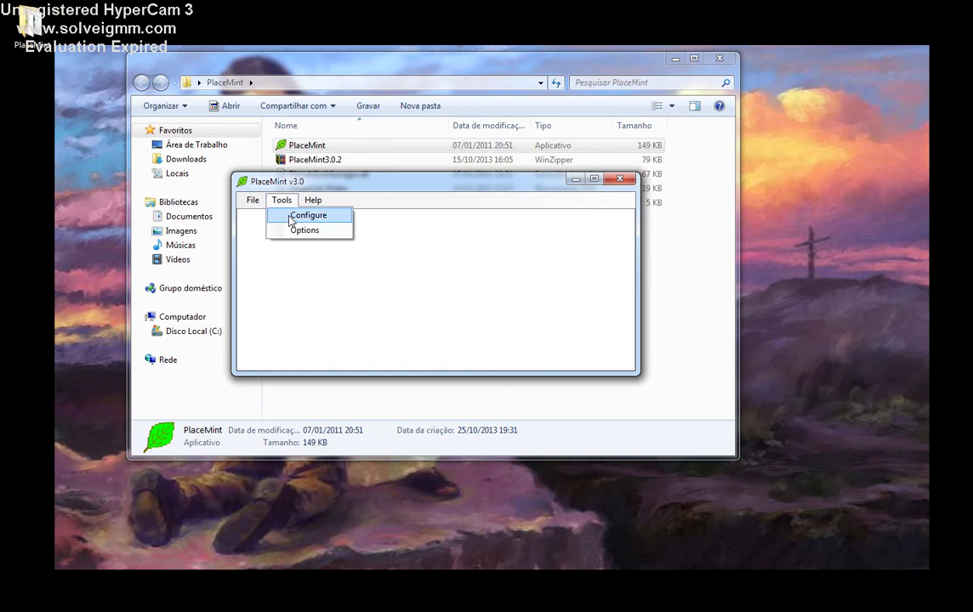
pyautogui.click(290, 218)
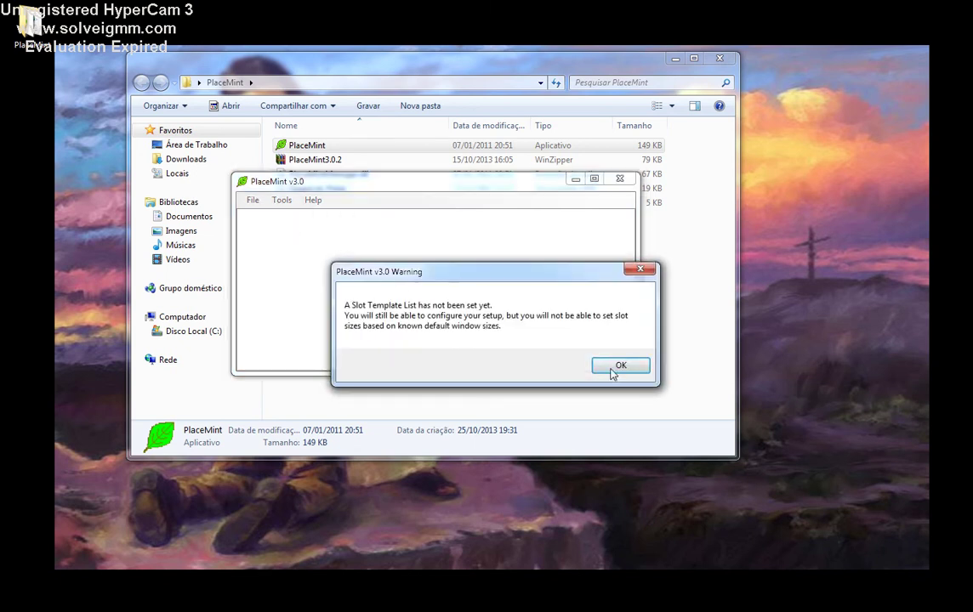
pyautogui.click(614, 367)
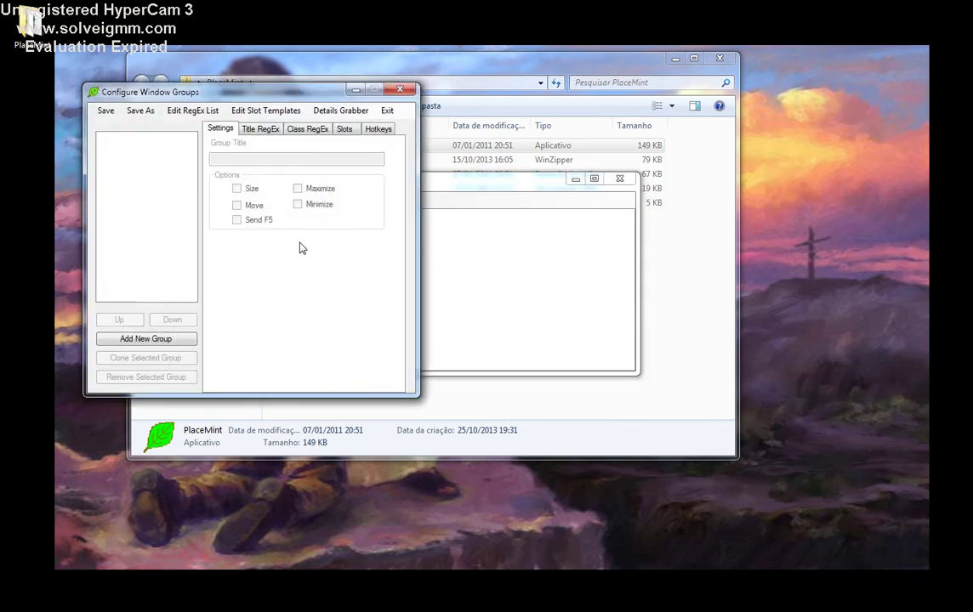
pyautogui.moveTo(274, 96); pyautogui.dragTo(434, 200)
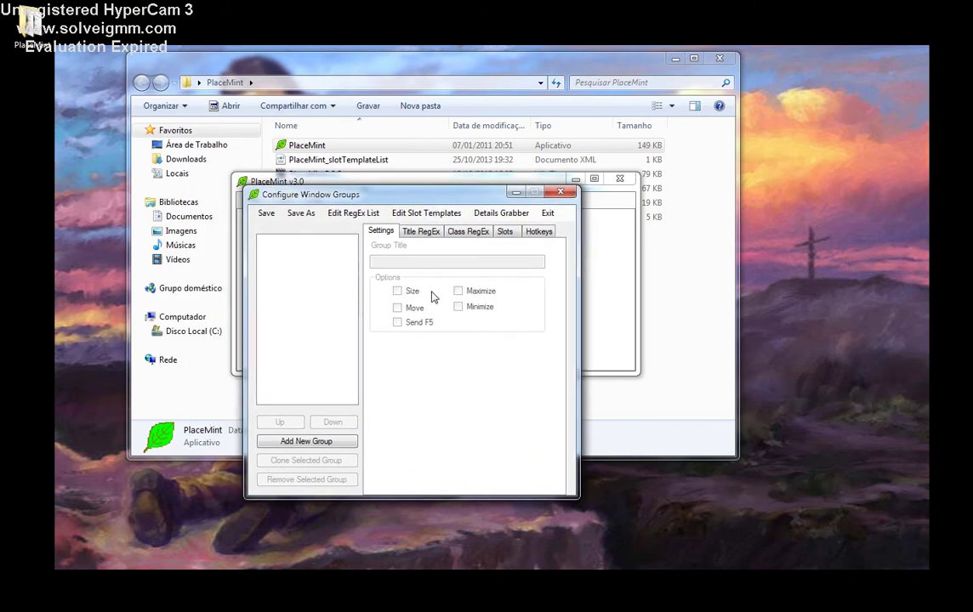
# Step: Add a new window group with the title "MTT 12 Telas"
pyautogui.click(310, 451)
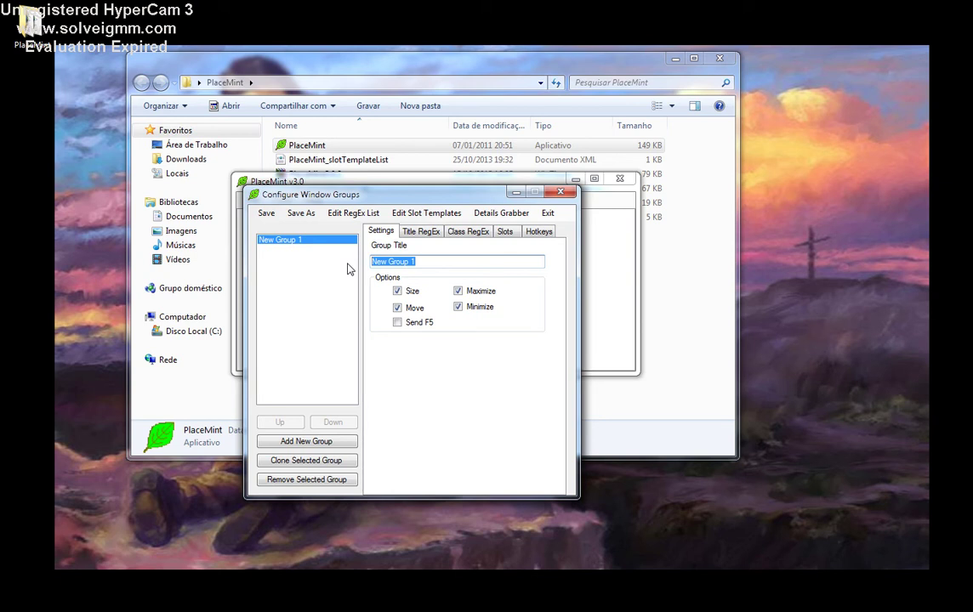
pyautogui.write('QUal')
pyautogui.write('Elas')
pyautogui.write('elas')
pyautogui.moveTo(422, 261); pyautogui.dragTo(332, 265)
# Step: Enable the title expressions PokerStars, PokerStars 180 Players, PokerStars Lobby, PokerStars SNG and PokerStars Tournament for the MTT 12 Telas group
pyautogui.click(420, 233)
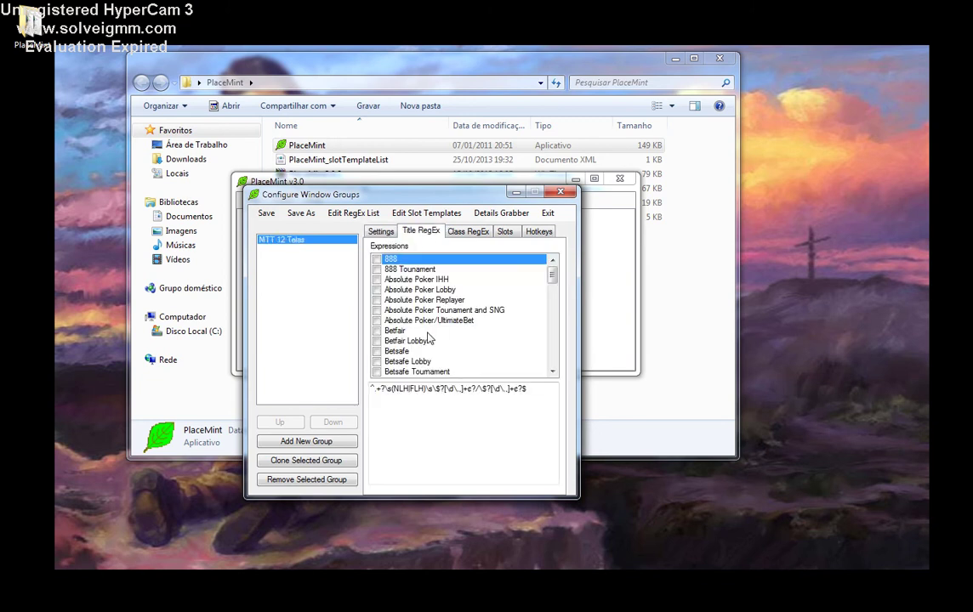
pyautogui.moveTo(552, 276); pyautogui.dragTo(556, 355)
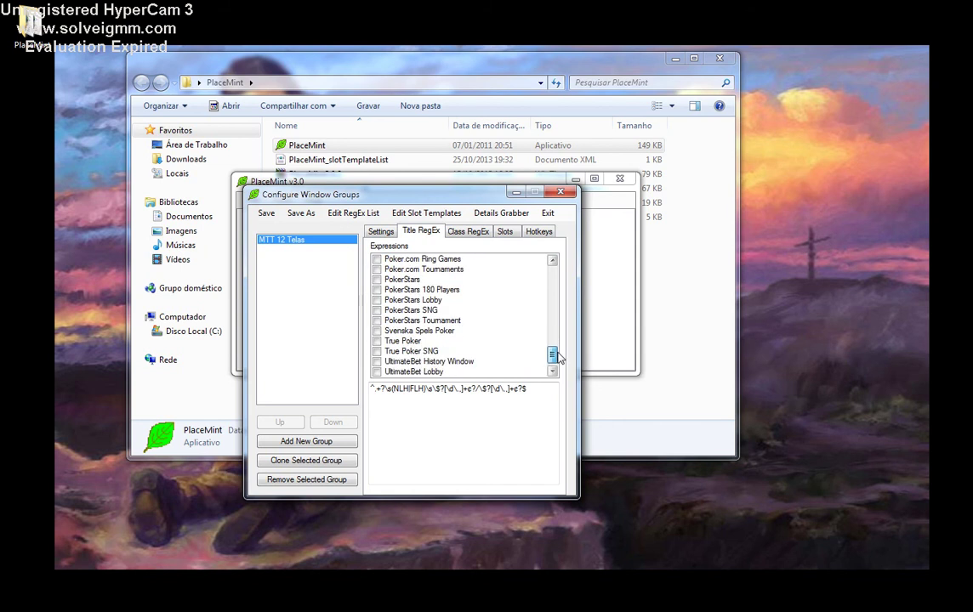
pyautogui.click(377, 280)
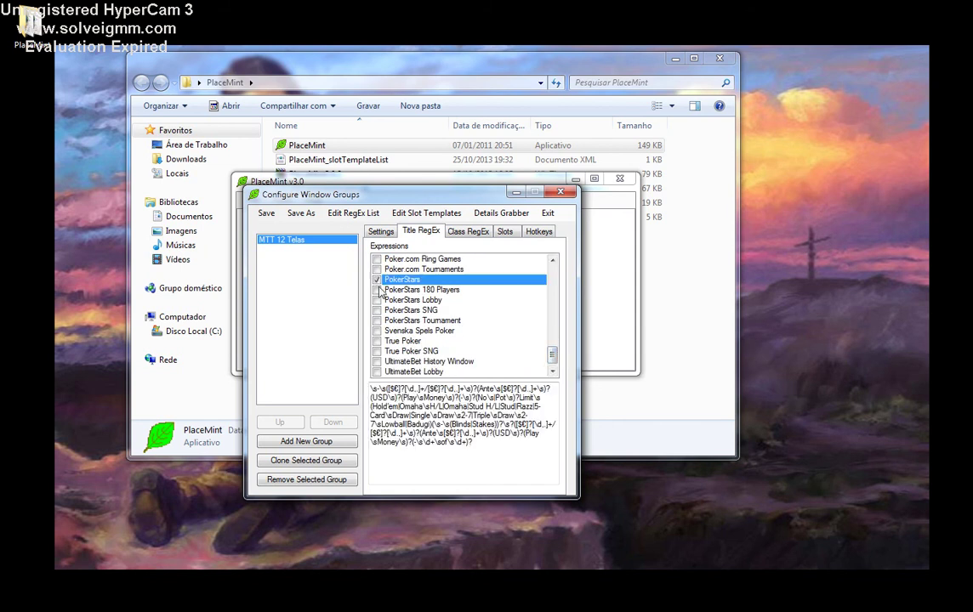
pyautogui.click(378, 290)
pyautogui.click(378, 300)
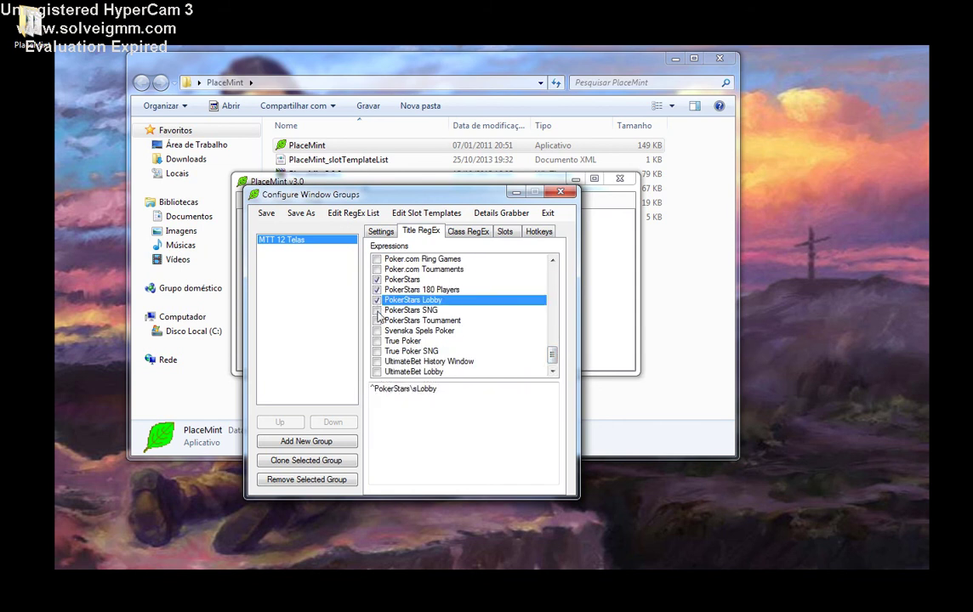
pyautogui.click(378, 310)
pyautogui.click(379, 321)
pyautogui.click(378, 321)
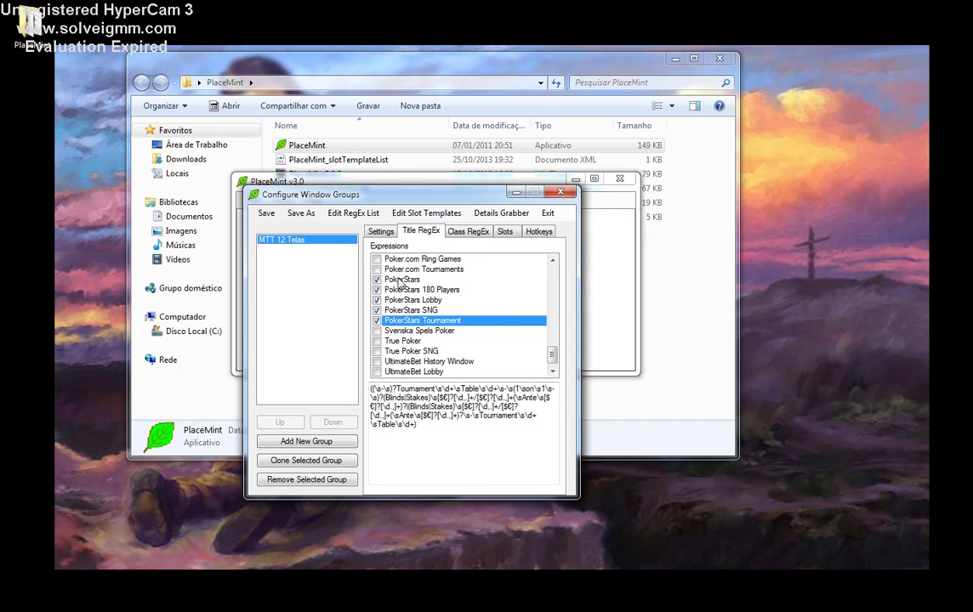
pyautogui.scroll(4, 429, 321)
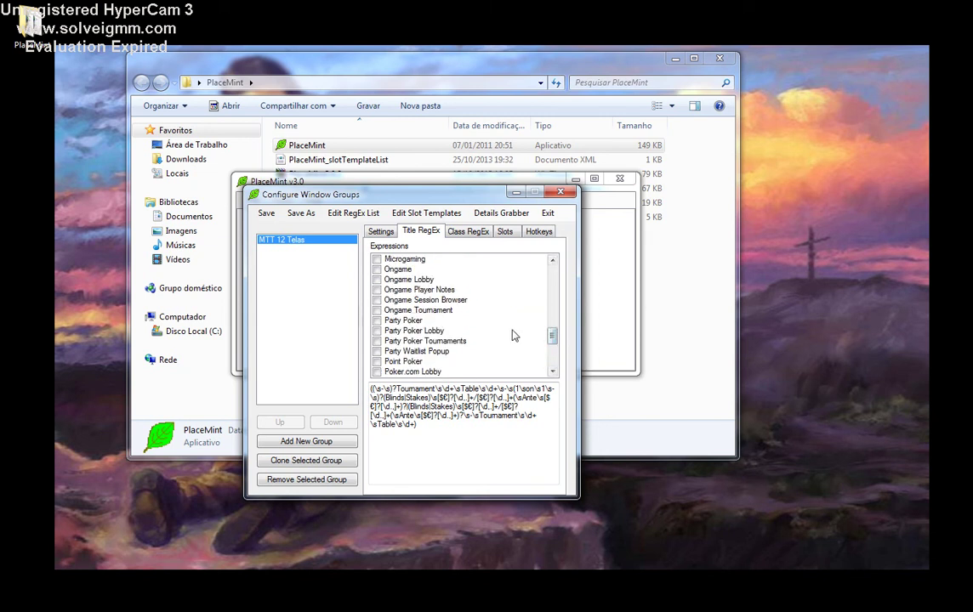
pyautogui.moveTo(553, 338); pyautogui.dragTo(552, 362)
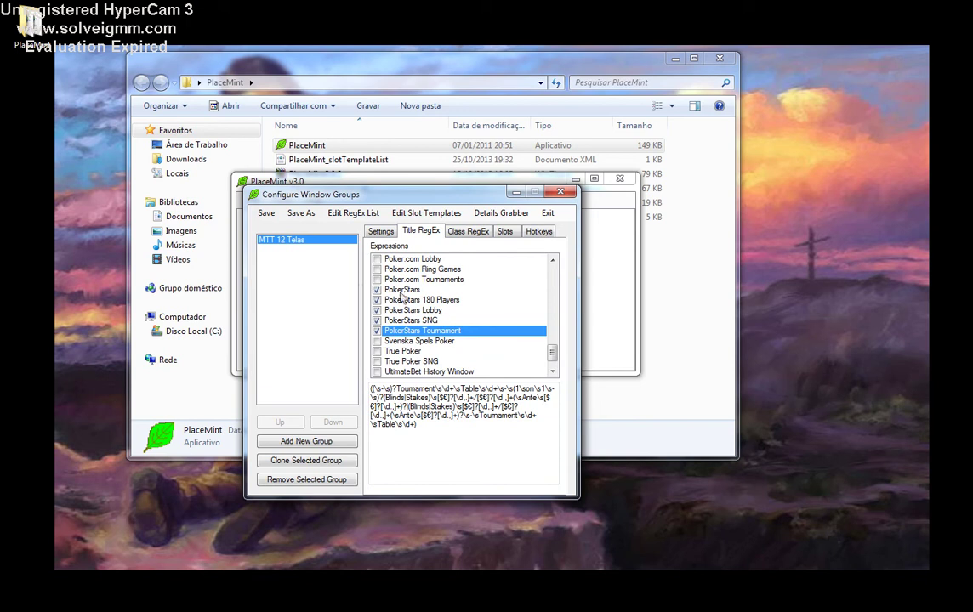
# Step: Enable the PokerStars Table Class class expression for the MTT 12 Telas group and recheck its selected title expressions
pyautogui.click(376, 311)
pyautogui.click(377, 310)
pyautogui.click(473, 235)
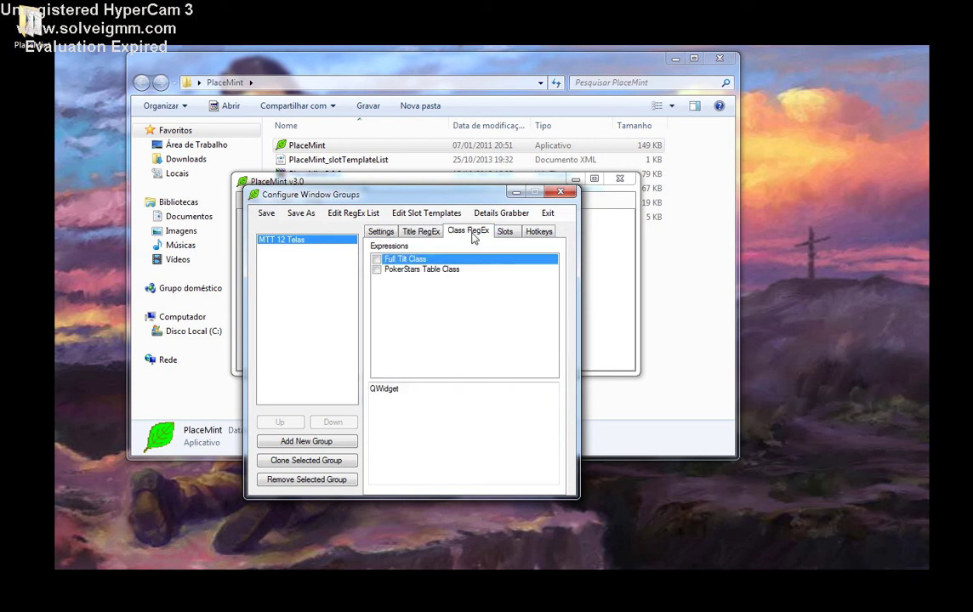
pyautogui.click(429, 231)
pyautogui.click(448, 233)
pyautogui.click(379, 270)
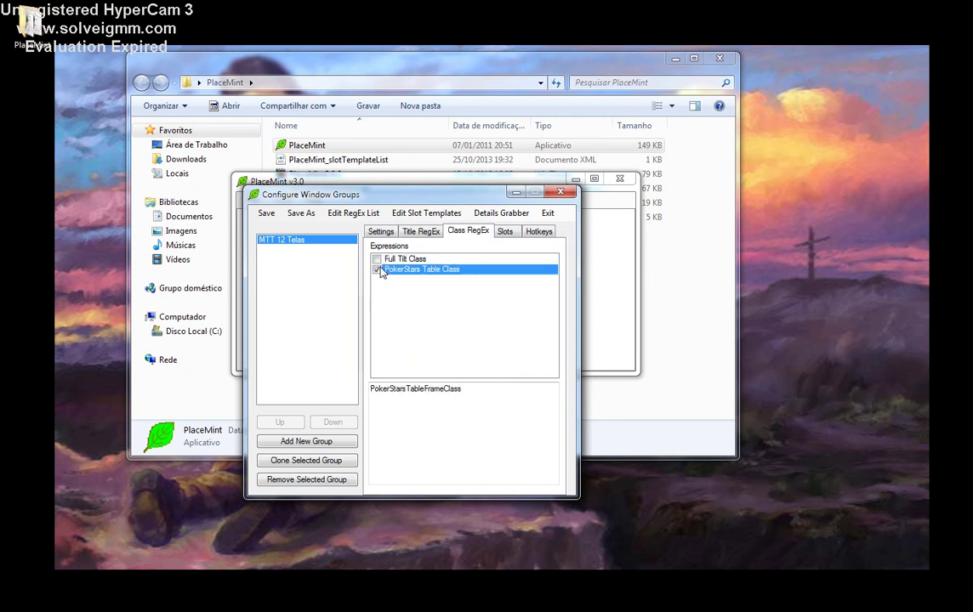
pyautogui.click(423, 239)
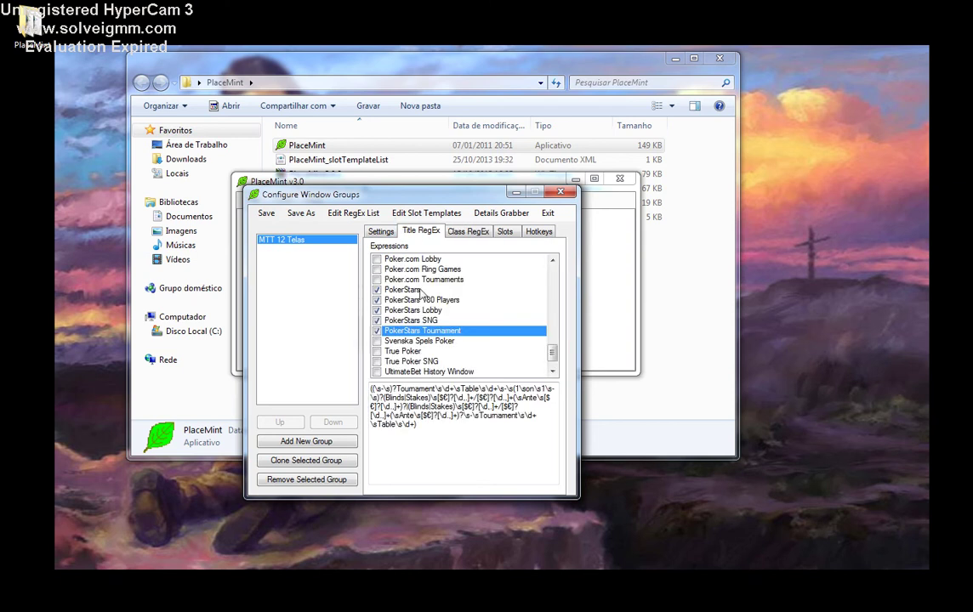
pyautogui.click(467, 231)
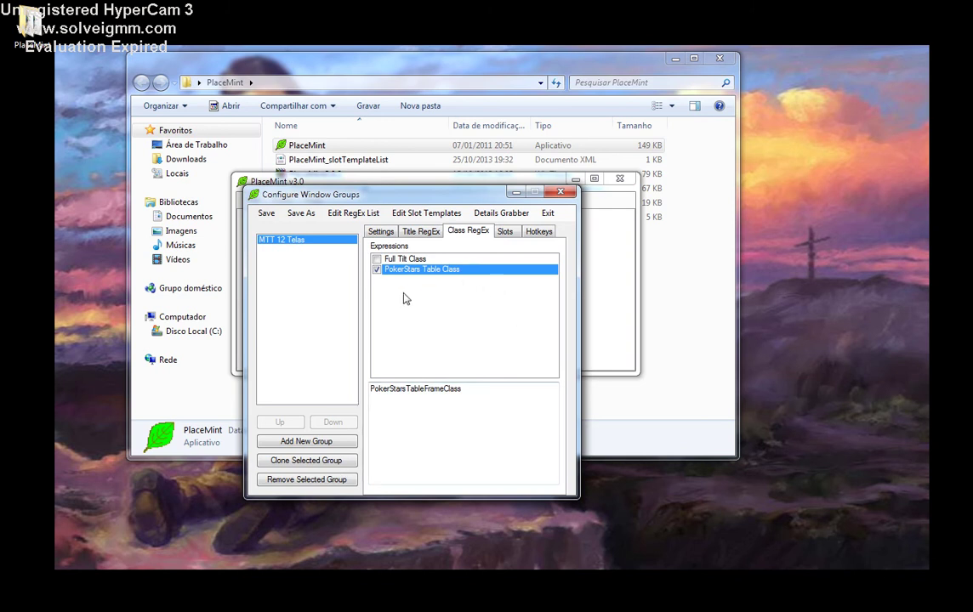
# Step: Add a first slot to the MTT 12 Telas group and show its sample slot
pyautogui.click(506, 232)
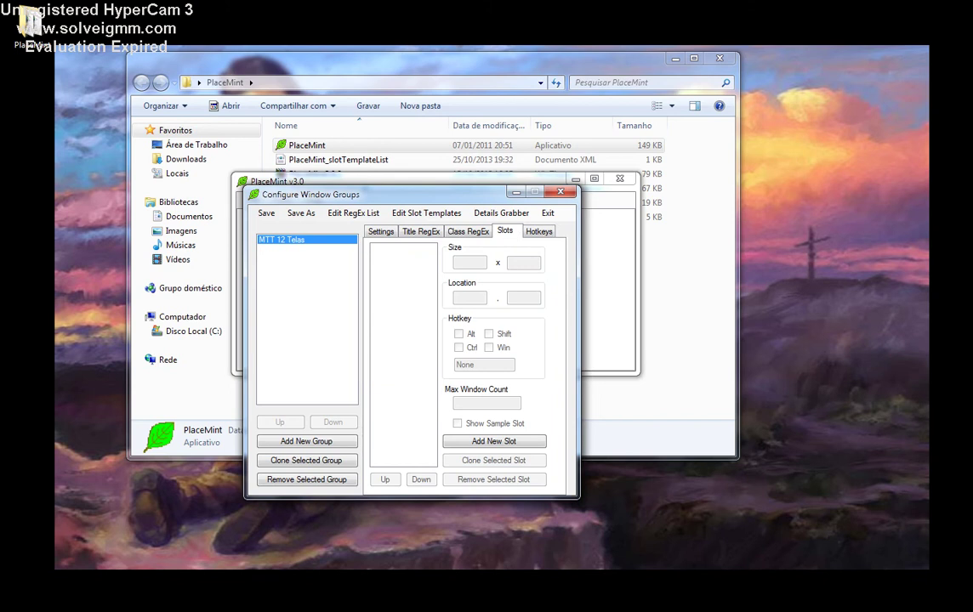
pyautogui.click(510, 442)
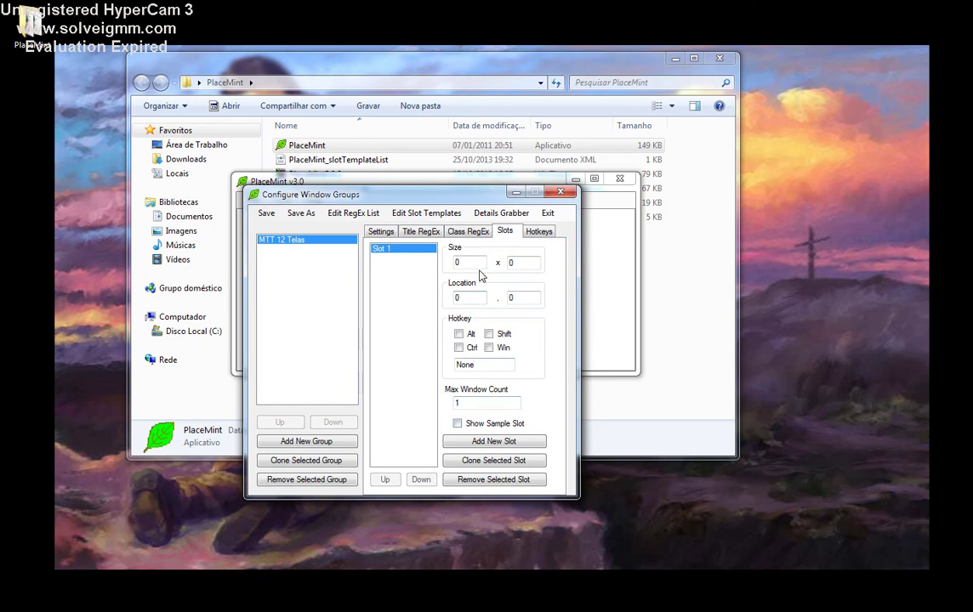
pyautogui.click(478, 481)
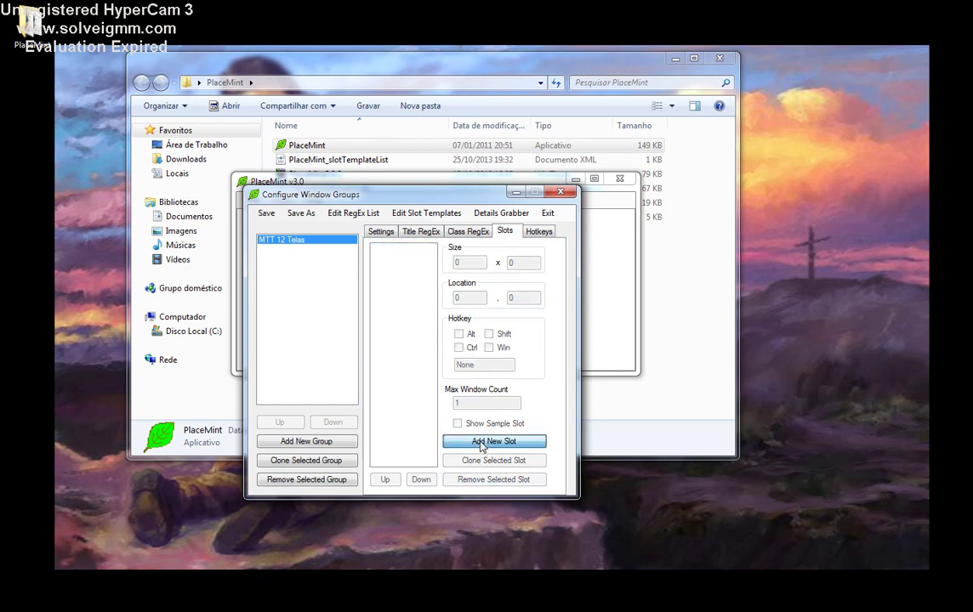
pyautogui.click(480, 449)
pyautogui.click(457, 424)
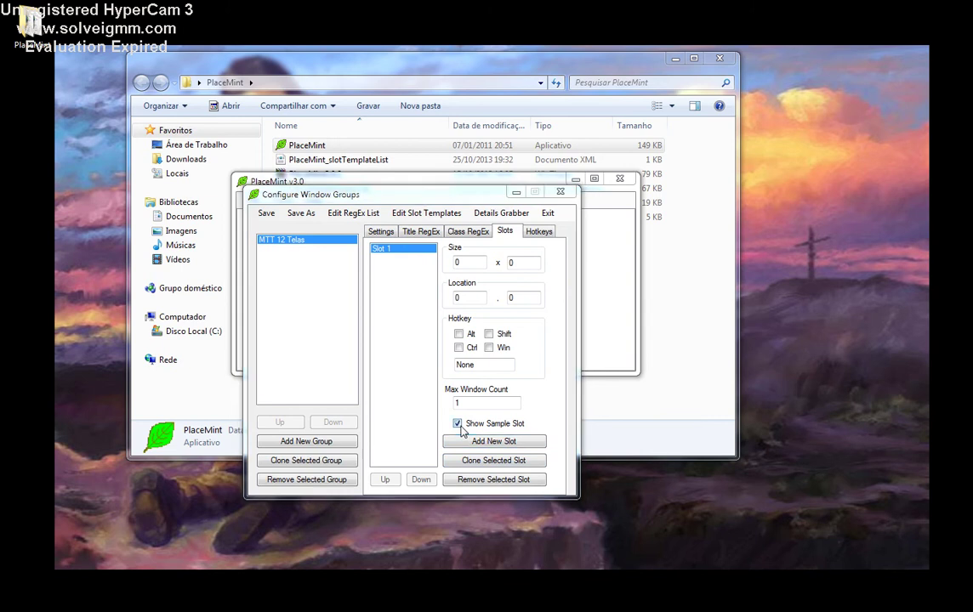
# Step: Place the sample slot in the second display's upper-left corner, at about -1441, 2, and resize it to about 348 x 194
pyautogui.moveTo(952, 95); pyautogui.dragTo(28, 24)
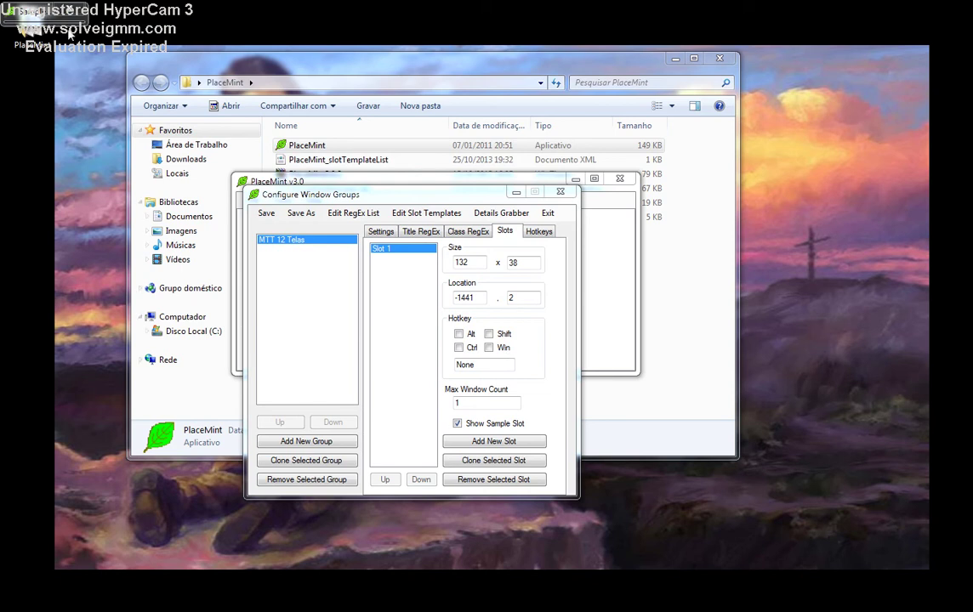
pyautogui.moveTo(86, 28); pyautogui.dragTo(232, 130)
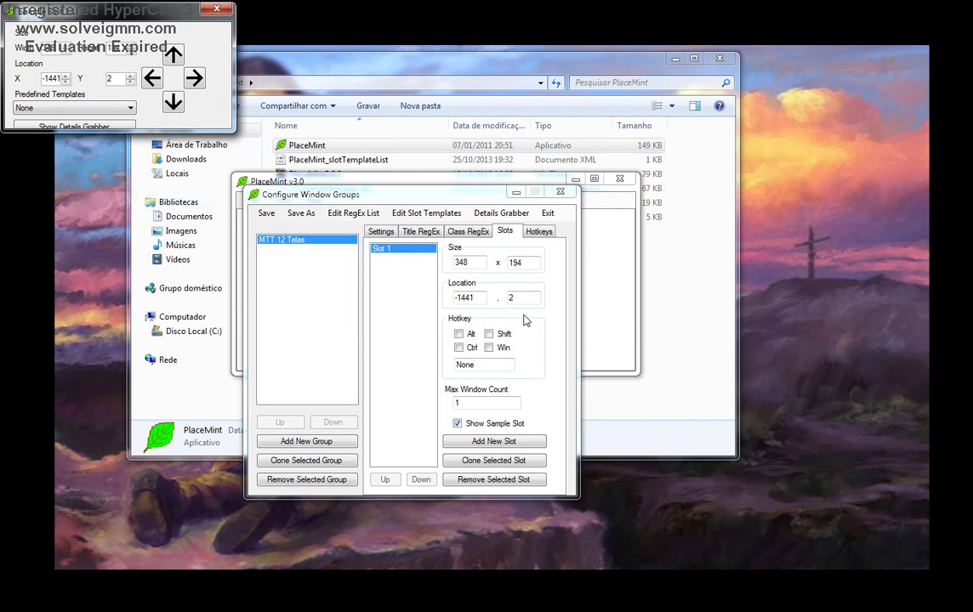
# Step: Open the Windows screen resolution settings and look up the resolution of display 2
pyautogui.rightClick(755, 180)
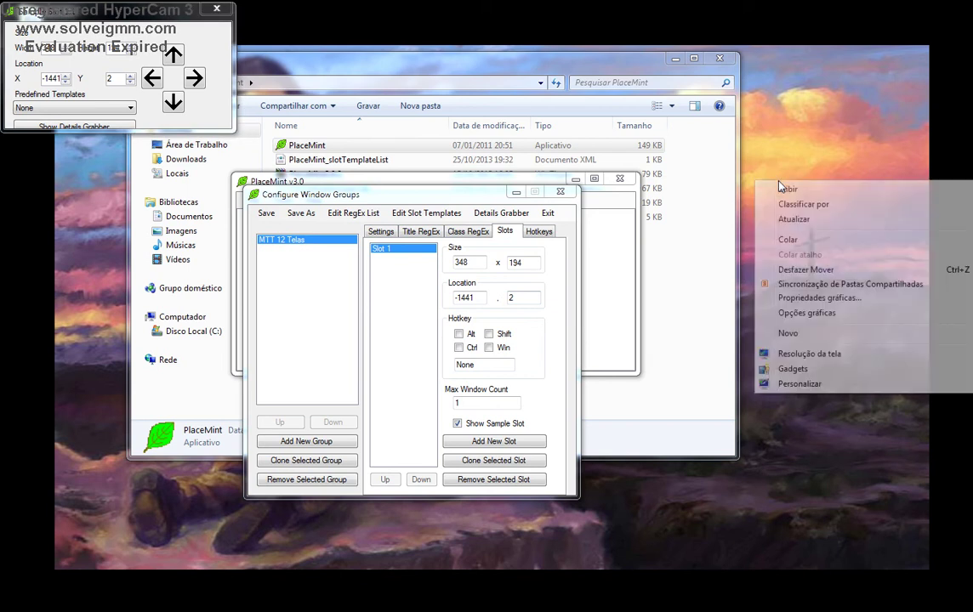
pyautogui.click(821, 358)
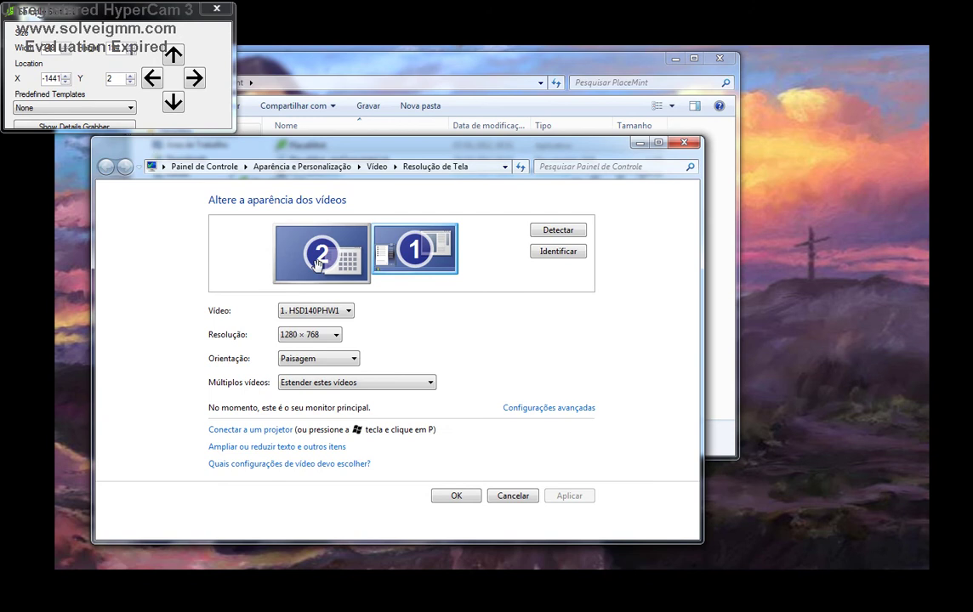
pyautogui.click(317, 264)
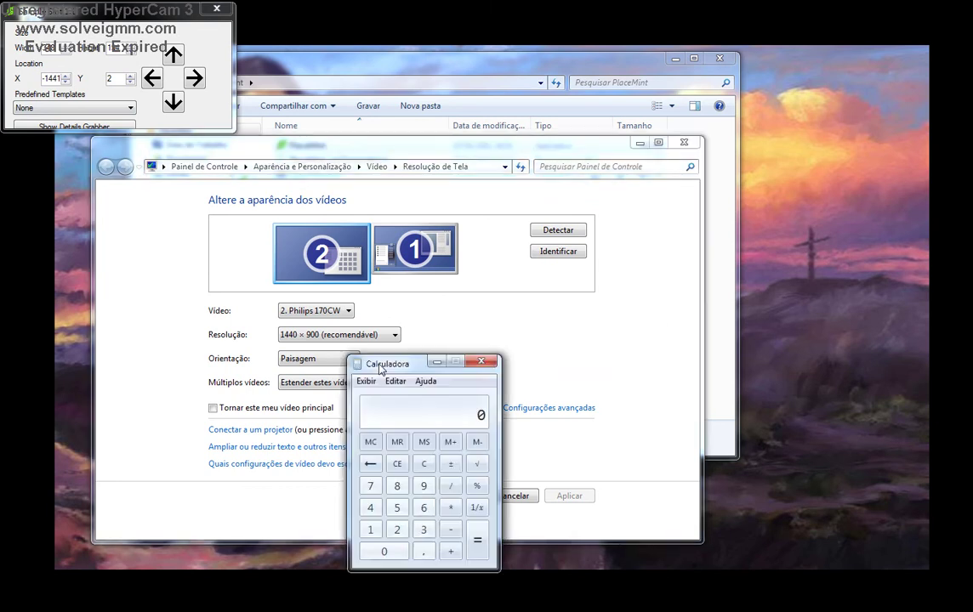
# Step: Divide the display width 1440 by 3 in Calculator and set the sample slot's width to 480
pyautogui.moveTo(462, 363); pyautogui.dragTo(614, 248)
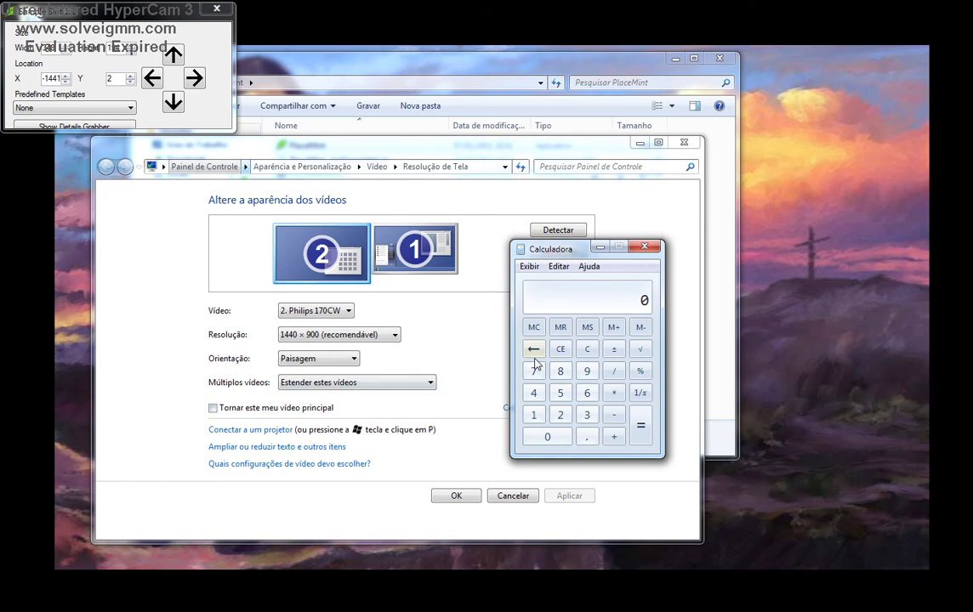
pyautogui.click(533, 415)
pyautogui.doubleClick(533, 393)
pyautogui.click(547, 436)
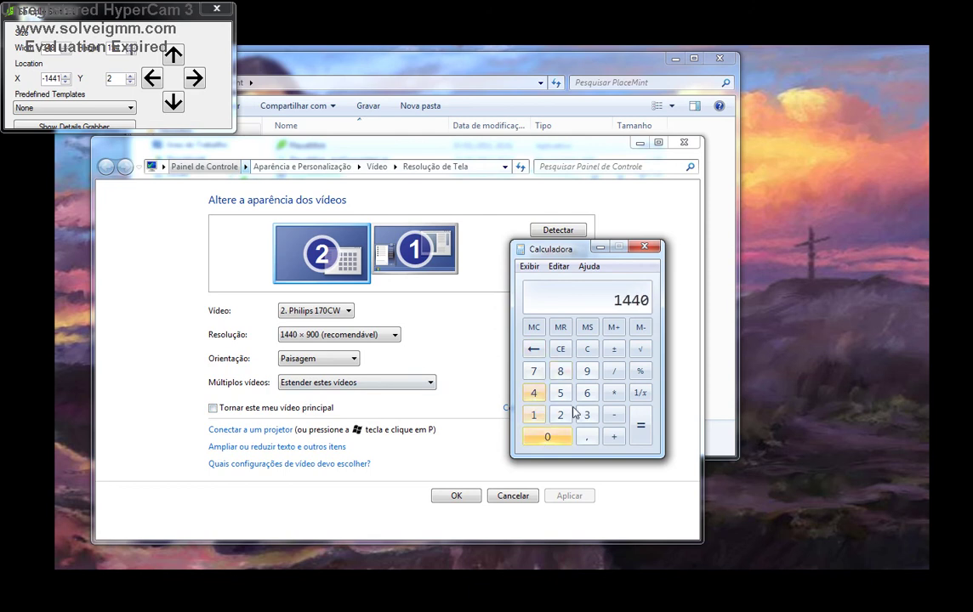
pyautogui.click(613, 370)
pyautogui.click(586, 414)
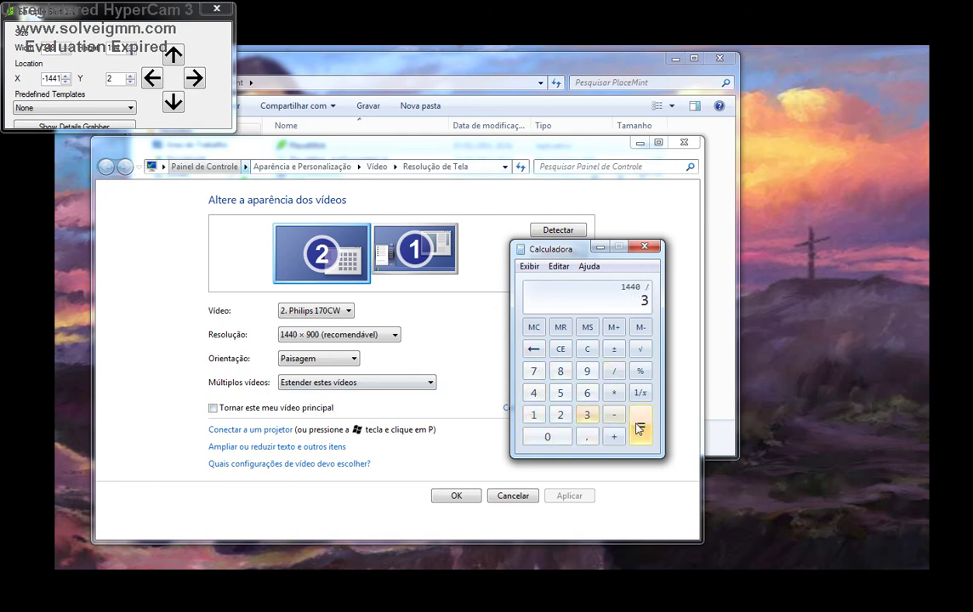
pyautogui.click(638, 426)
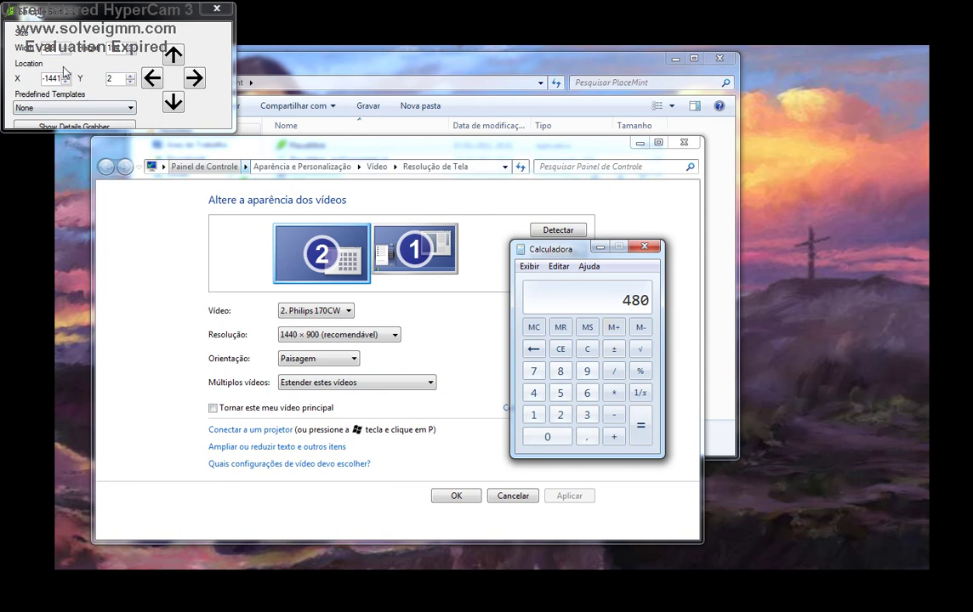
pyautogui.click(53, 42)
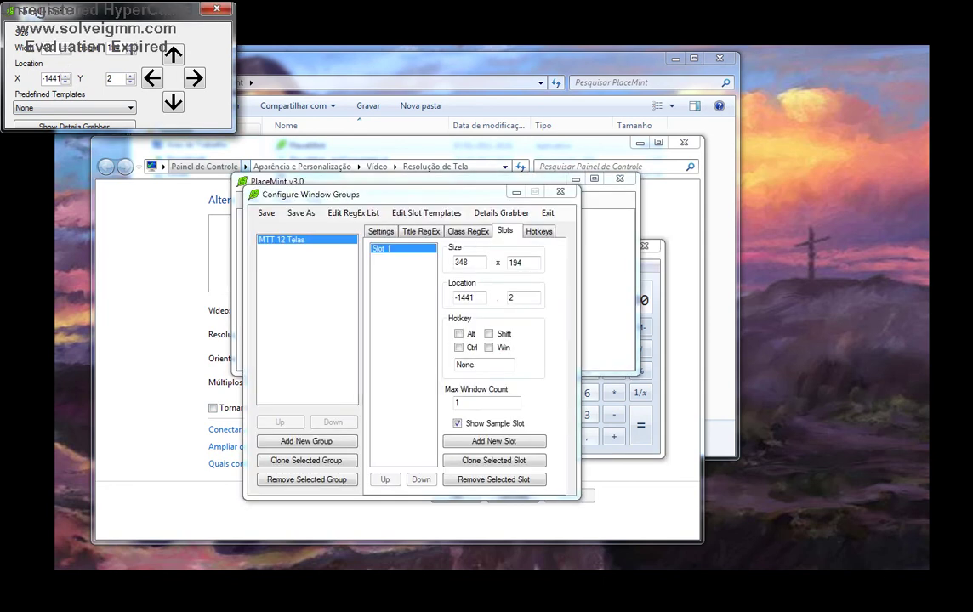
pyautogui.press('Return')
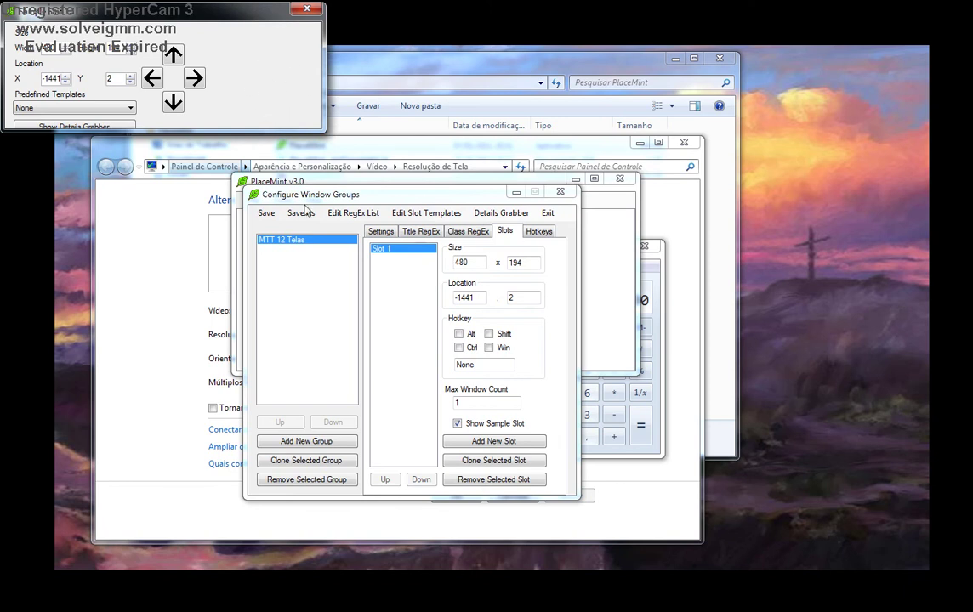
# Step: Divide the display height 900 by 3 in Calculator and set the sample slot's height to 300
pyautogui.click(593, 358)
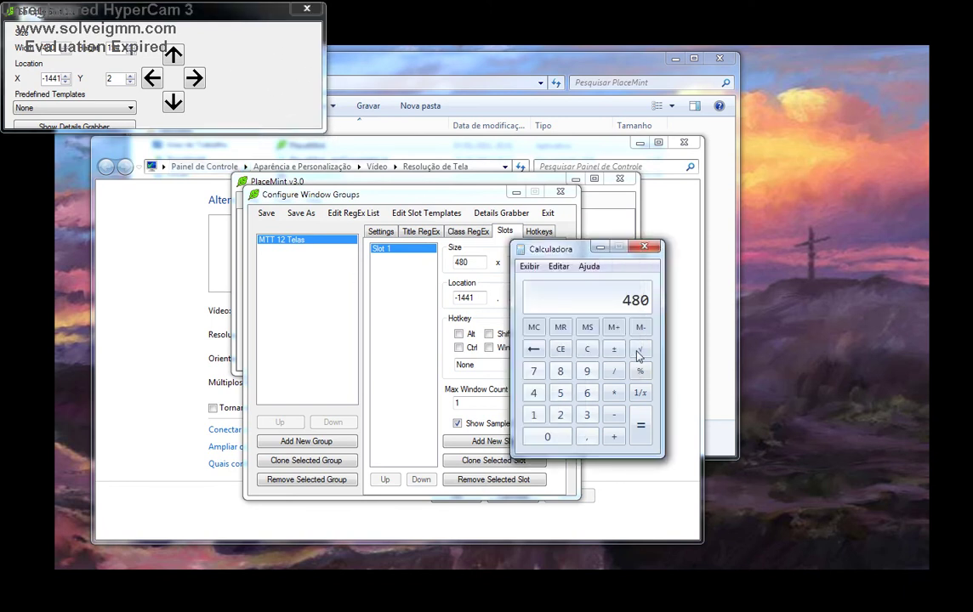
pyautogui.click(560, 349)
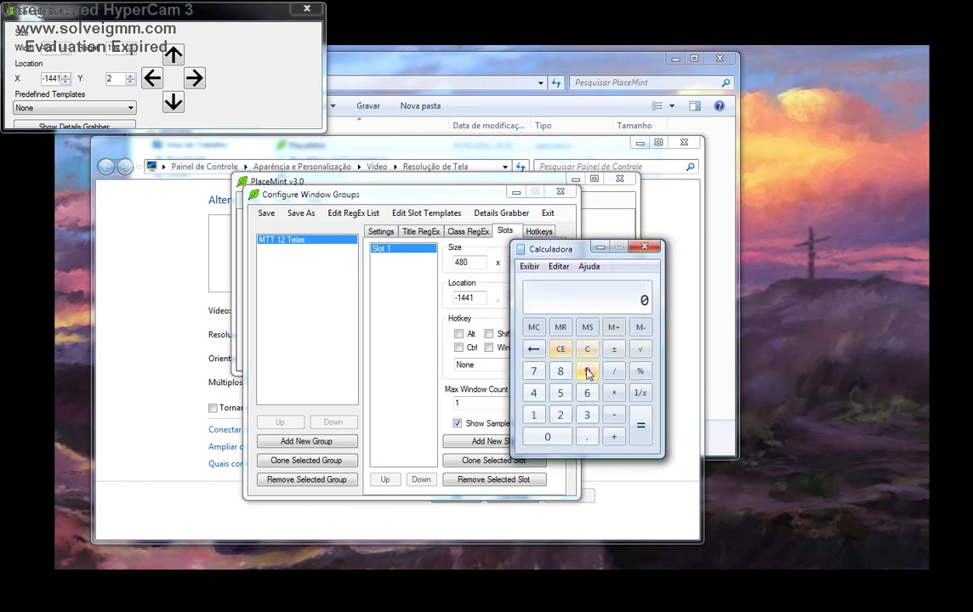
pyautogui.click(587, 371)
pyautogui.doubleClick(547, 436)
pyautogui.click(614, 371)
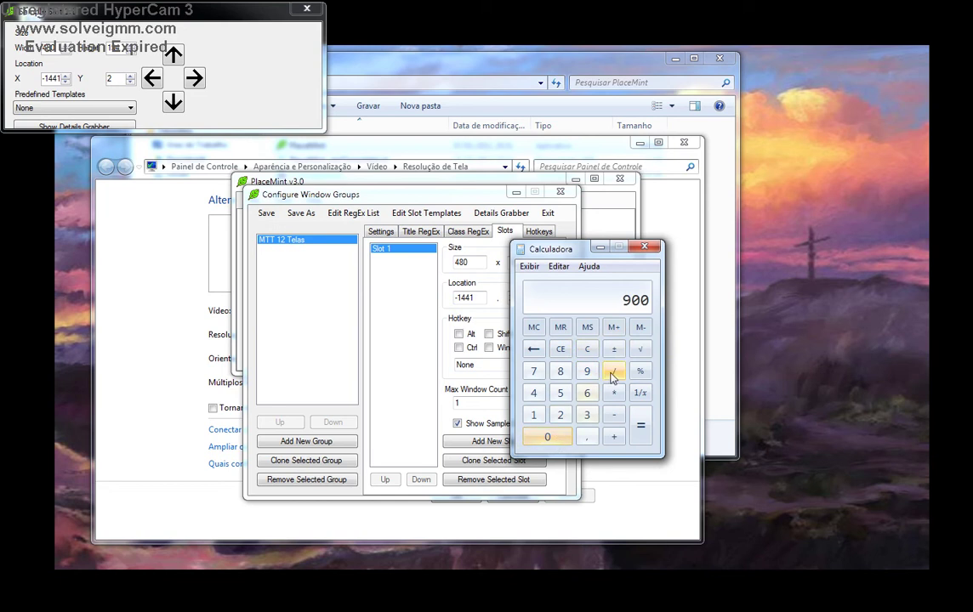
pyautogui.click(587, 415)
pyautogui.click(640, 425)
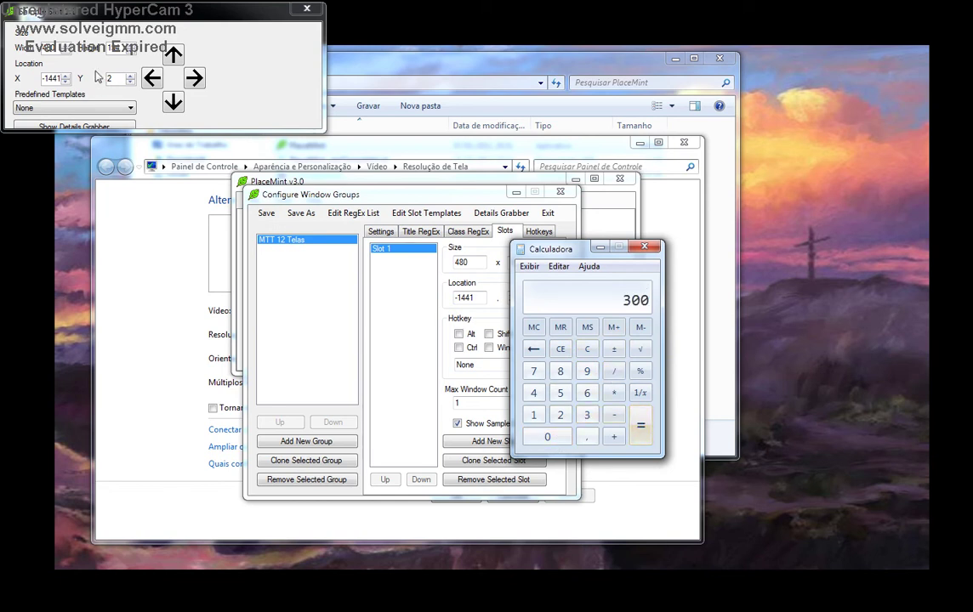
pyautogui.click(119, 48)
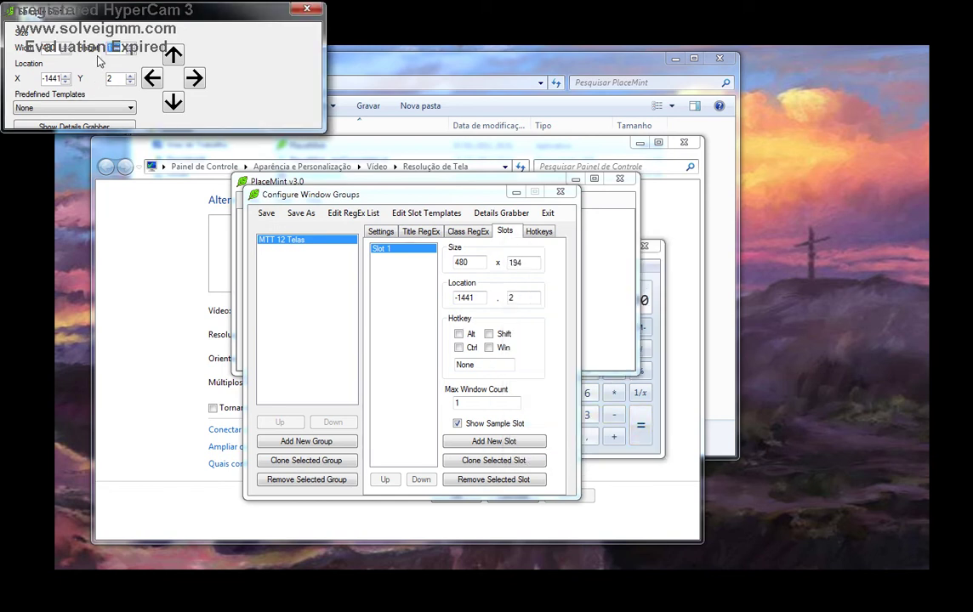
pyautogui.write('300')
pyautogui.press('Return')
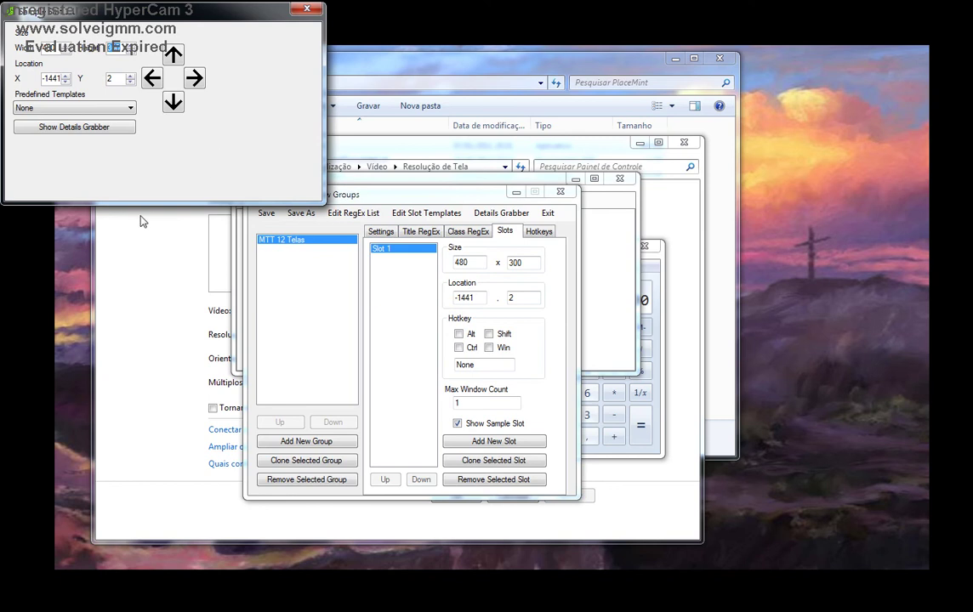
# Step: Step the sample slot two places down and two across to test the grid, and return it to the upper-left corner
pyautogui.click(172, 101)
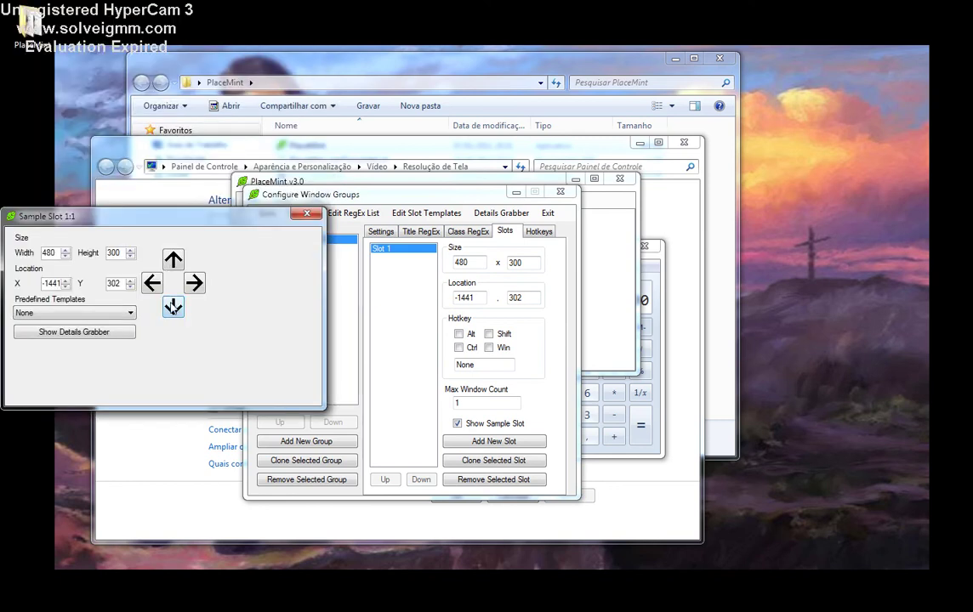
pyautogui.click(172, 308)
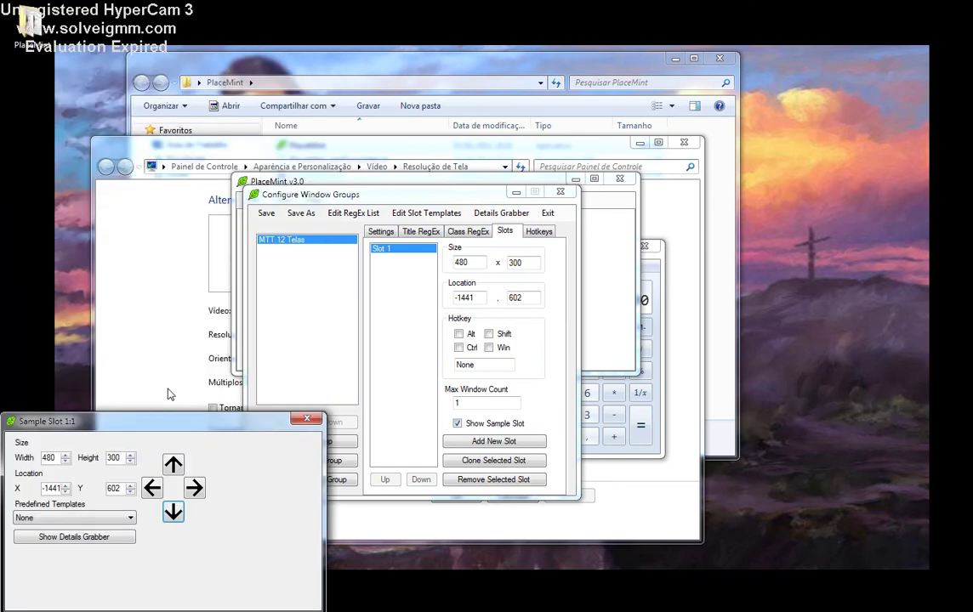
pyautogui.click(194, 487)
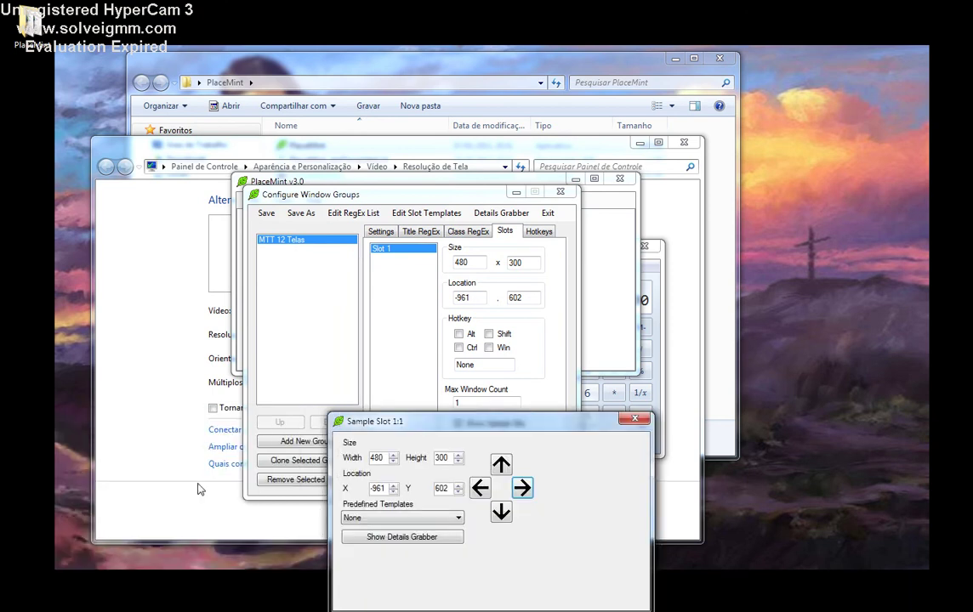
pyautogui.click(522, 489)
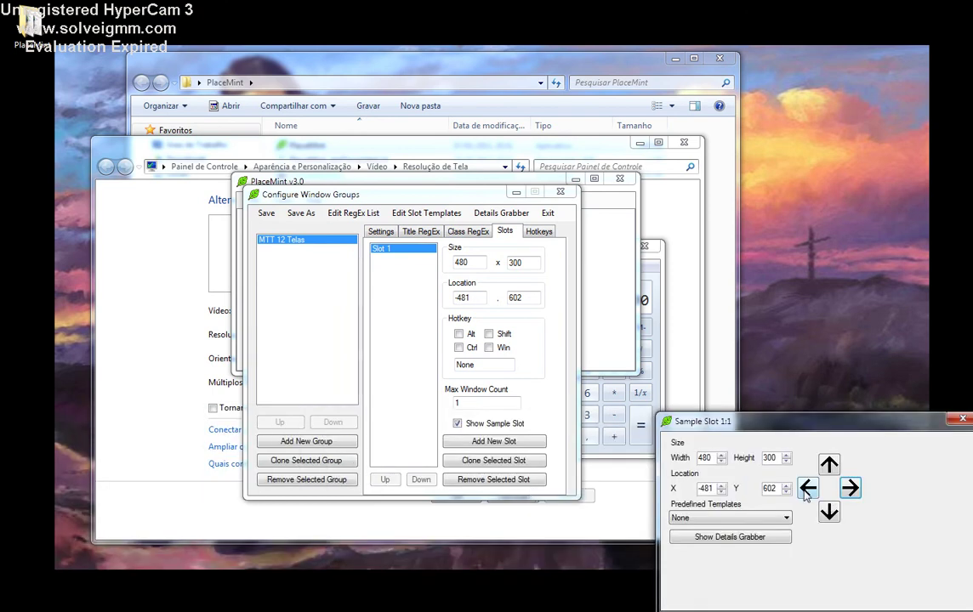
pyautogui.click(807, 489)
pyautogui.click(480, 489)
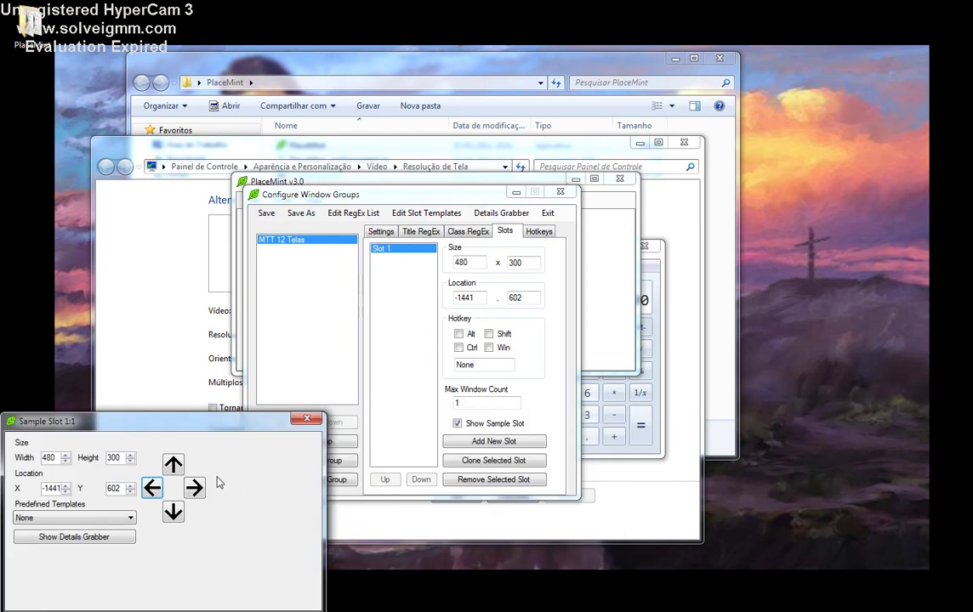
pyautogui.click(172, 465)
pyautogui.click(174, 260)
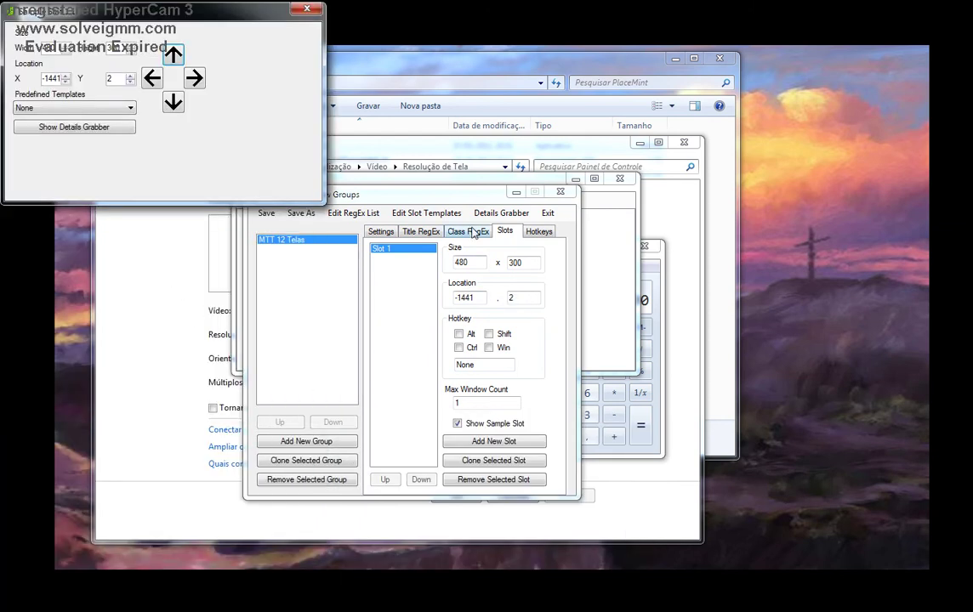
# Step: Close the PlaceMint folder and screen resolution windows, and move Calculator clear of the Configure Window Groups window
pyautogui.moveTo(452, 197); pyautogui.dragTo(492, 197)
pyautogui.click(729, 68)
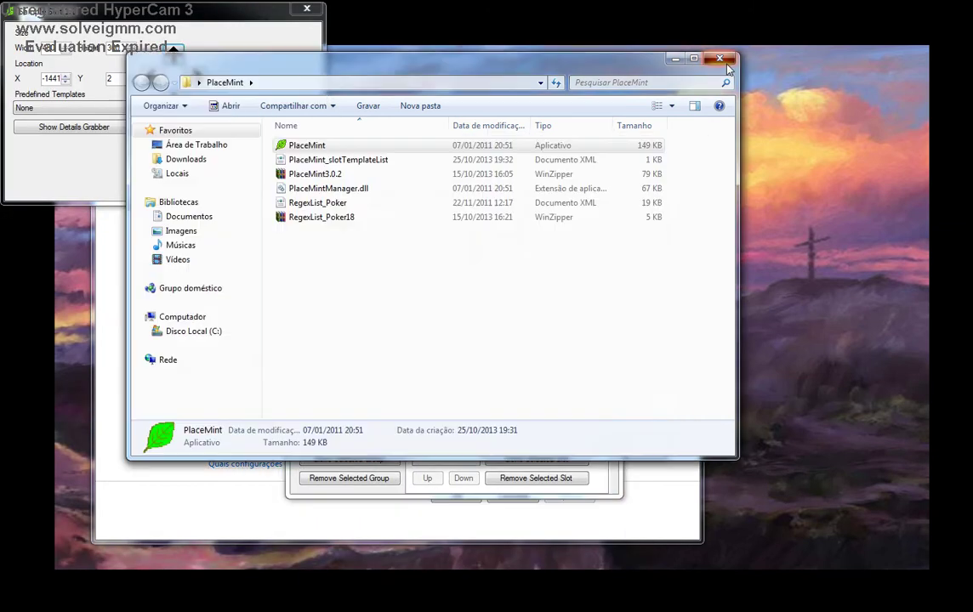
pyautogui.click(727, 63)
pyautogui.click(574, 150)
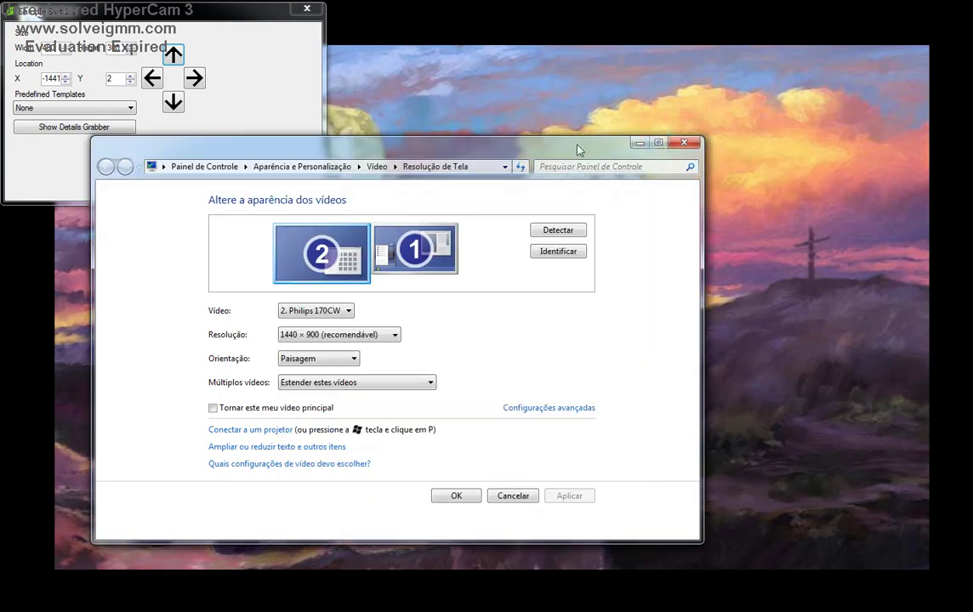
pyautogui.click(682, 142)
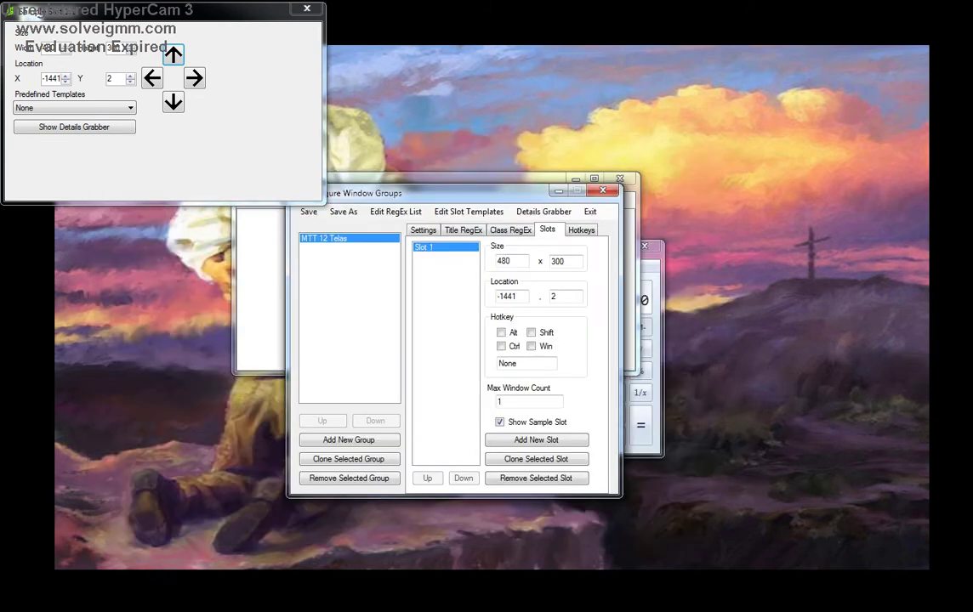
pyautogui.click(655, 334)
pyautogui.moveTo(545, 247); pyautogui.dragTo(746, 150)
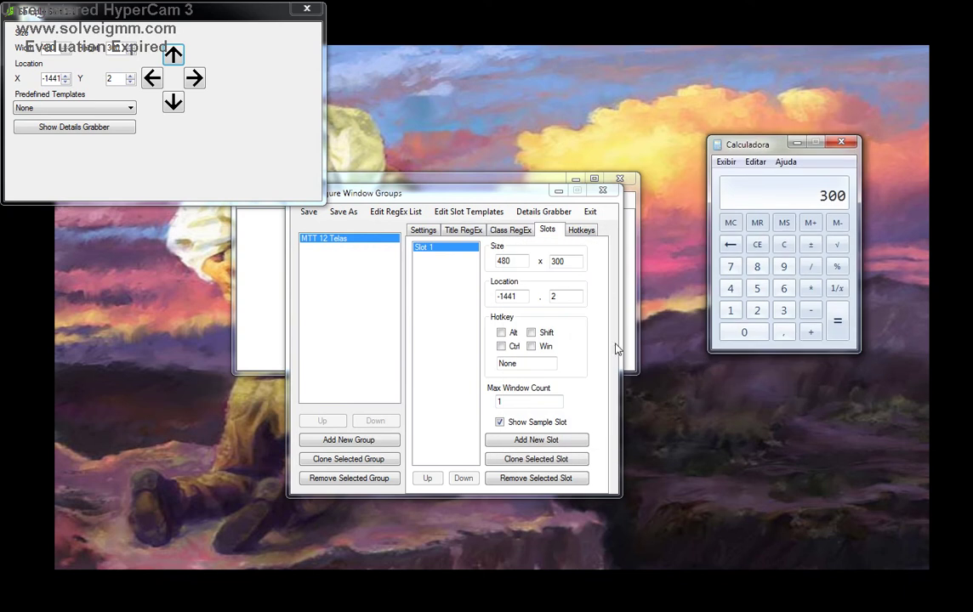
# Step: Close Calculator, and step the sample slot two places across and back to X -1441 to demonstrate the grid row
pyautogui.hotkey('alt', 'F4')
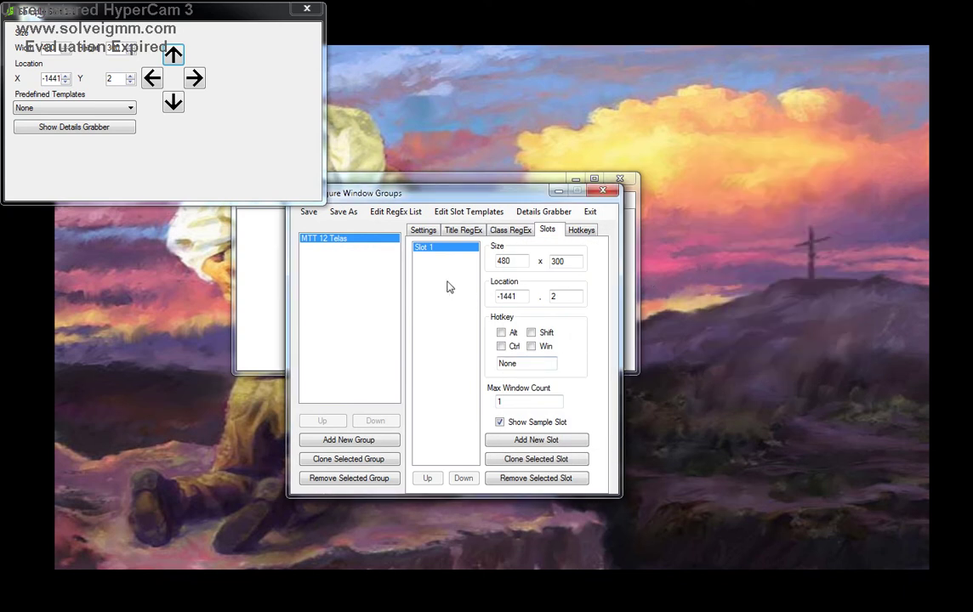
pyautogui.click(429, 251)
pyautogui.click(194, 78)
pyautogui.click(522, 78)
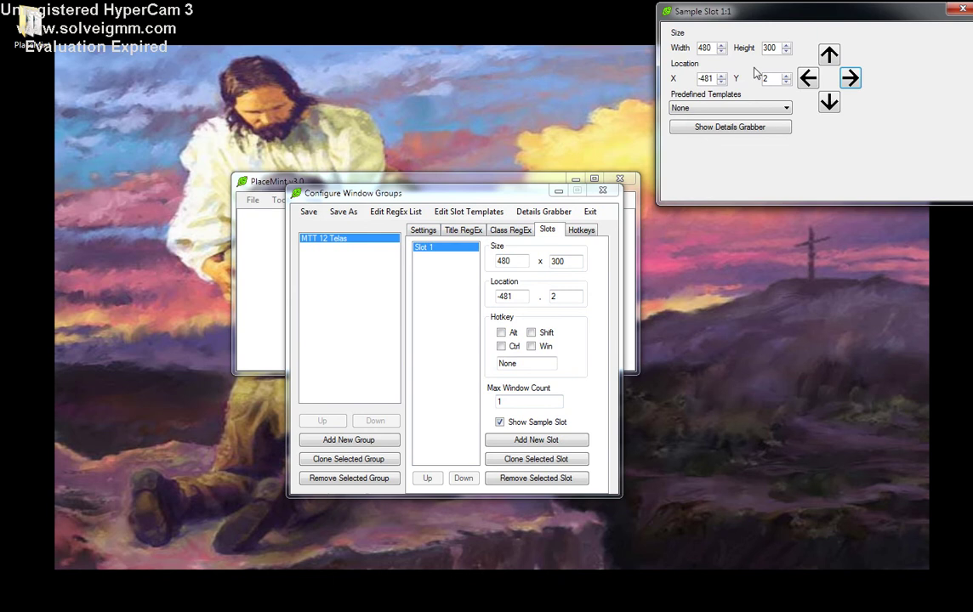
pyautogui.click(807, 77)
pyautogui.click(482, 77)
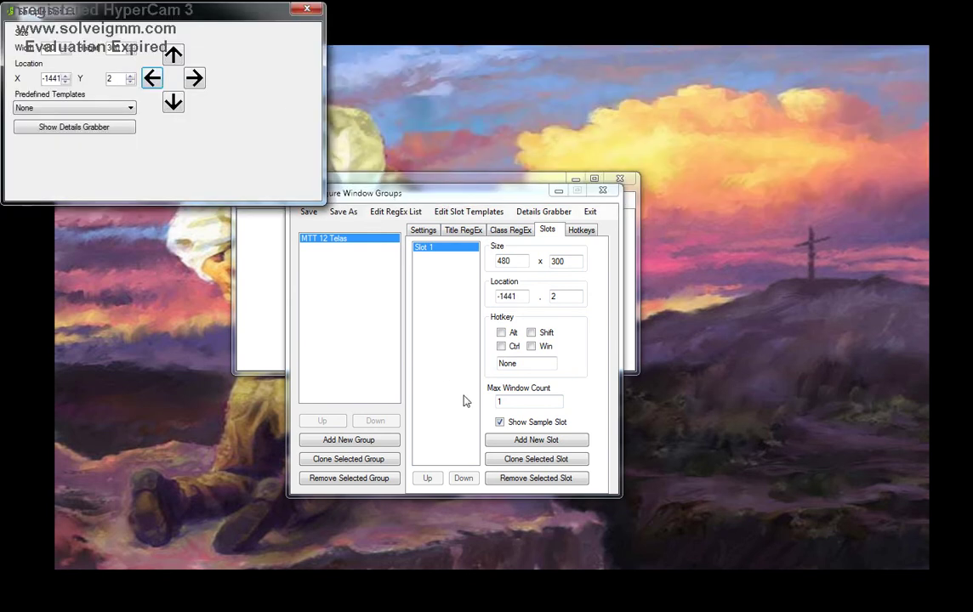
# Step: Clone the first slot into Slots 2 and 3 and, with their samples shown, place them below it at Y 302 and Y 602
pyautogui.click(527, 460)
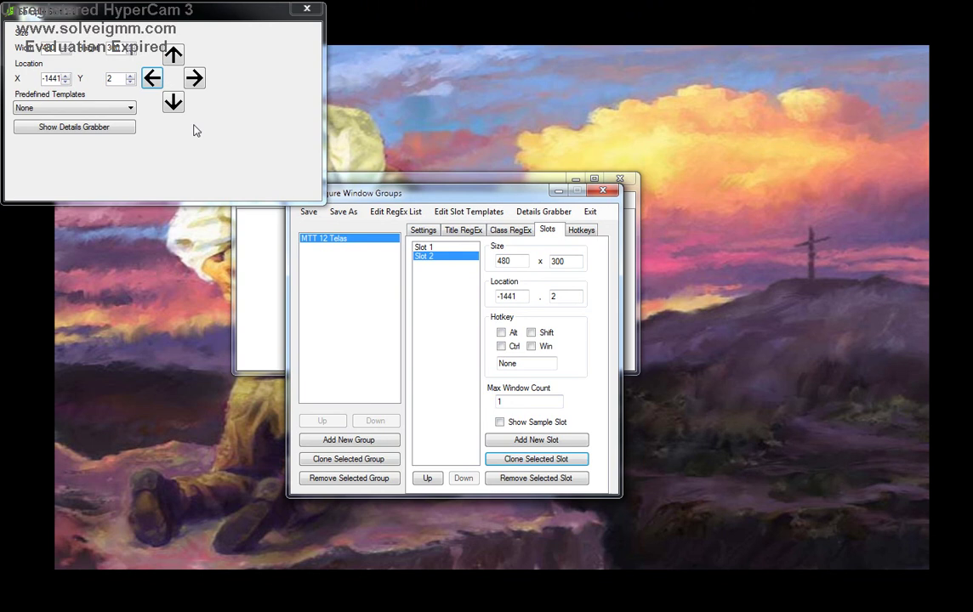
pyautogui.click(500, 422)
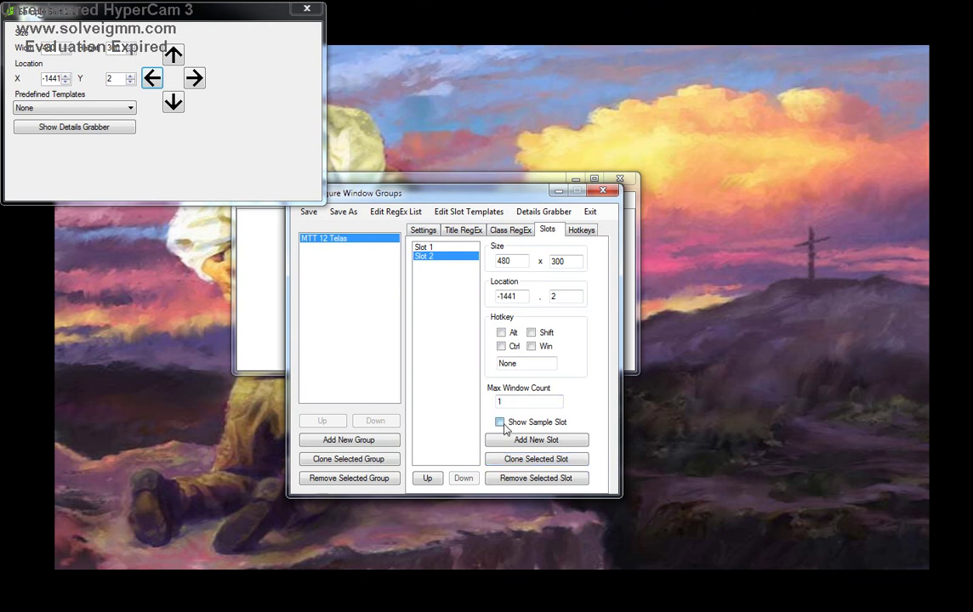
pyautogui.click(176, 104)
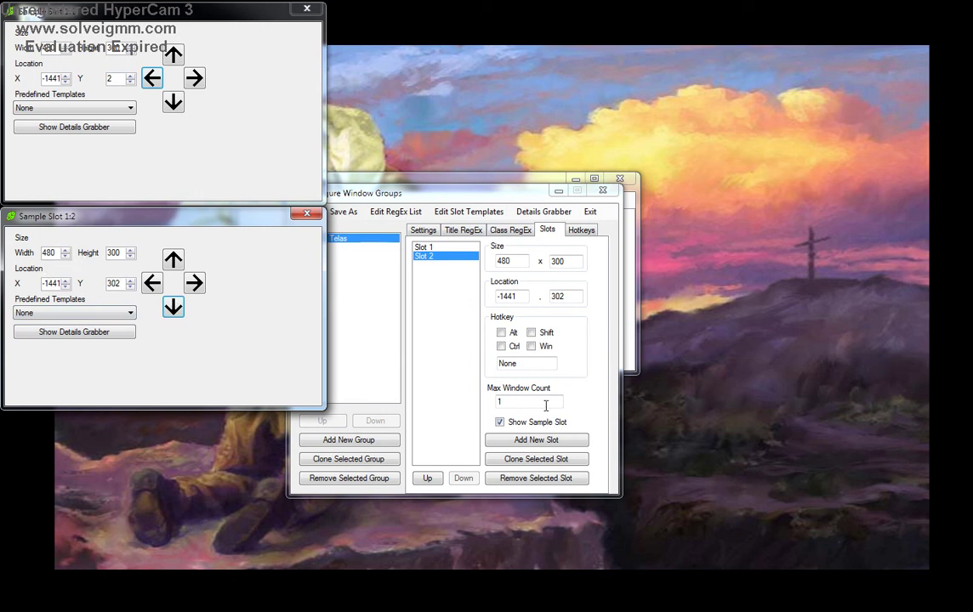
pyautogui.click(534, 460)
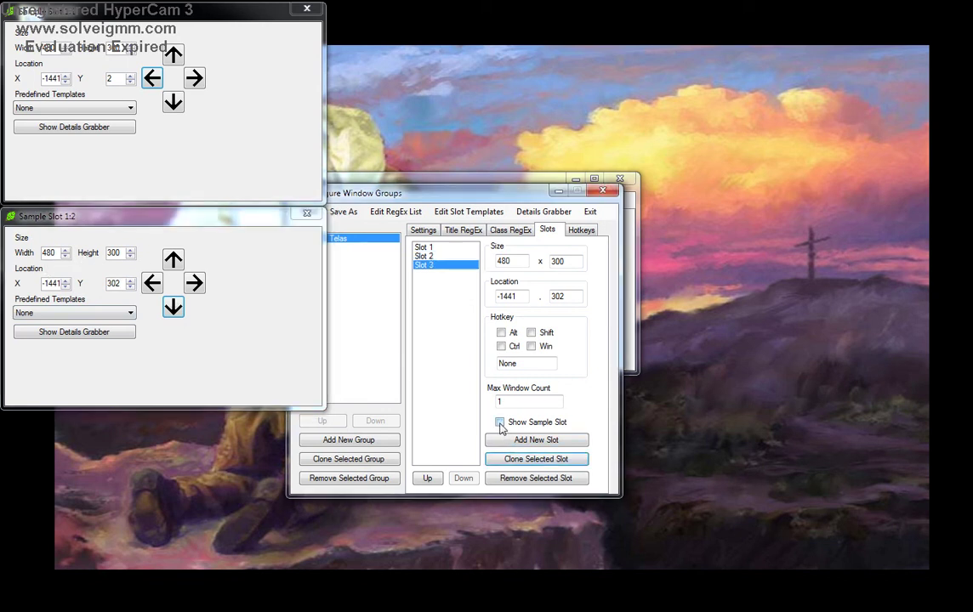
pyautogui.click(174, 306)
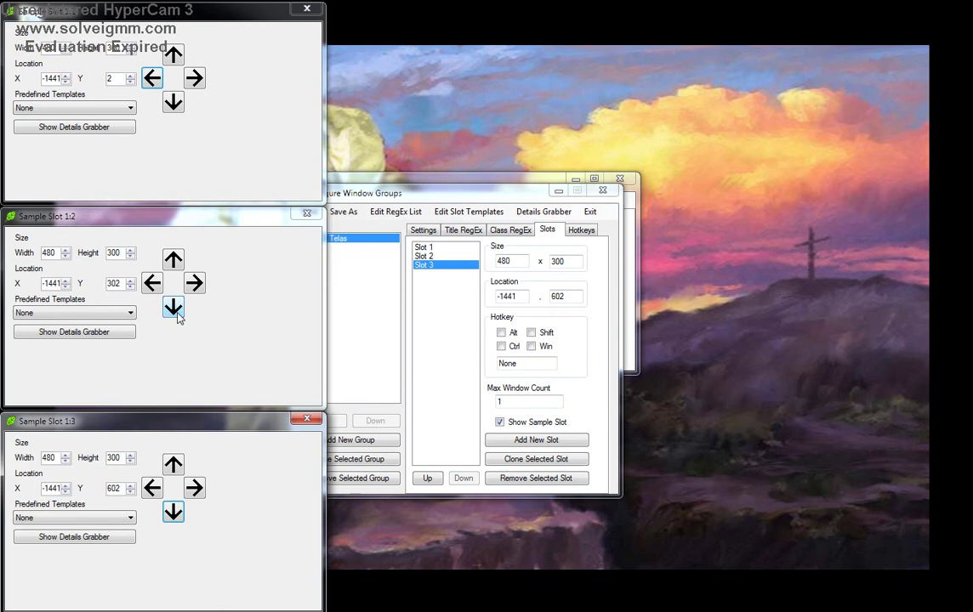
# Step: Clone Slots 4, 5 and 6 and stack them in the second column at X -961 with Y 602, 302 and 2
pyautogui.click(506, 462)
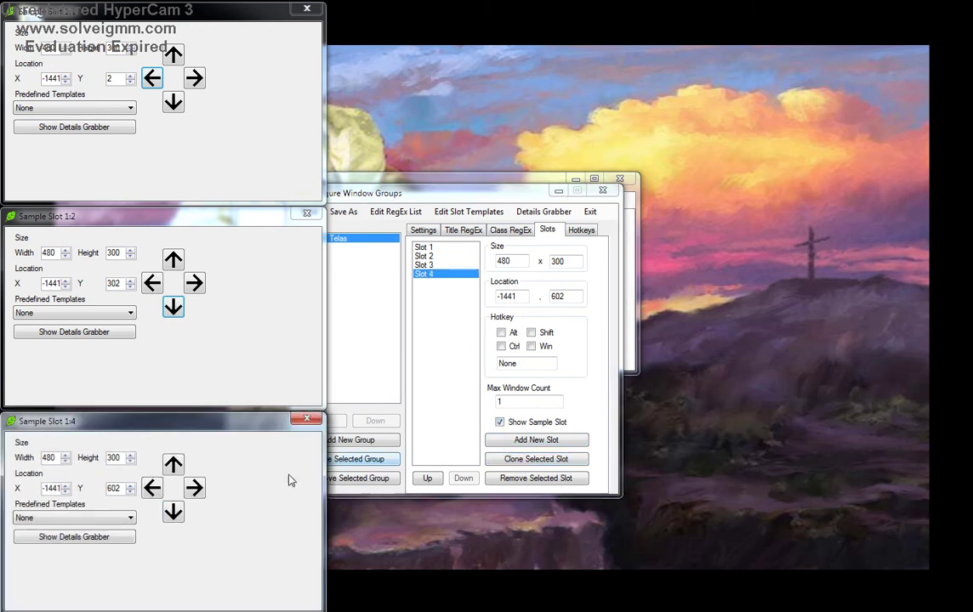
pyautogui.click(195, 488)
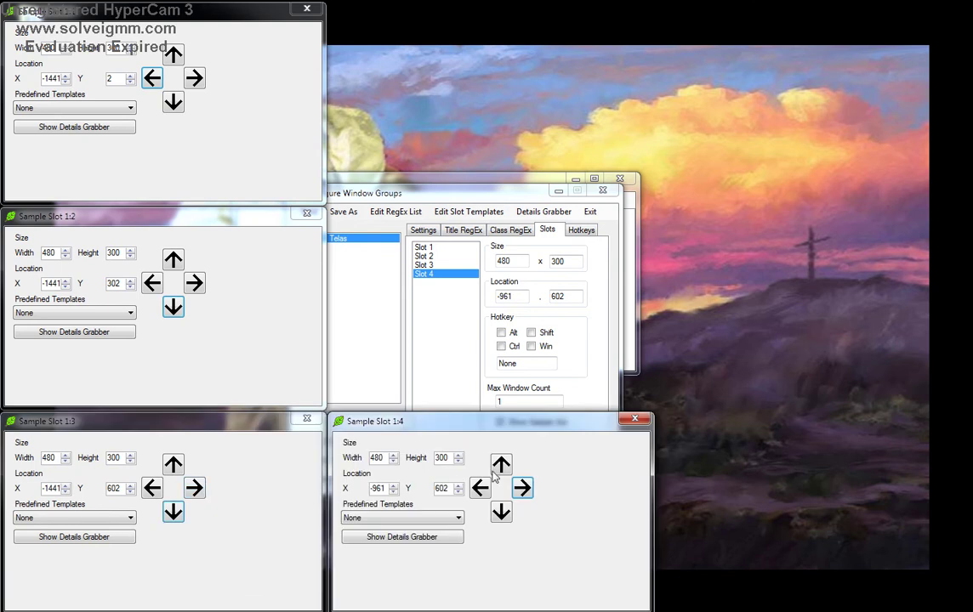
pyautogui.moveTo(430, 194); pyautogui.dragTo(972, 200)
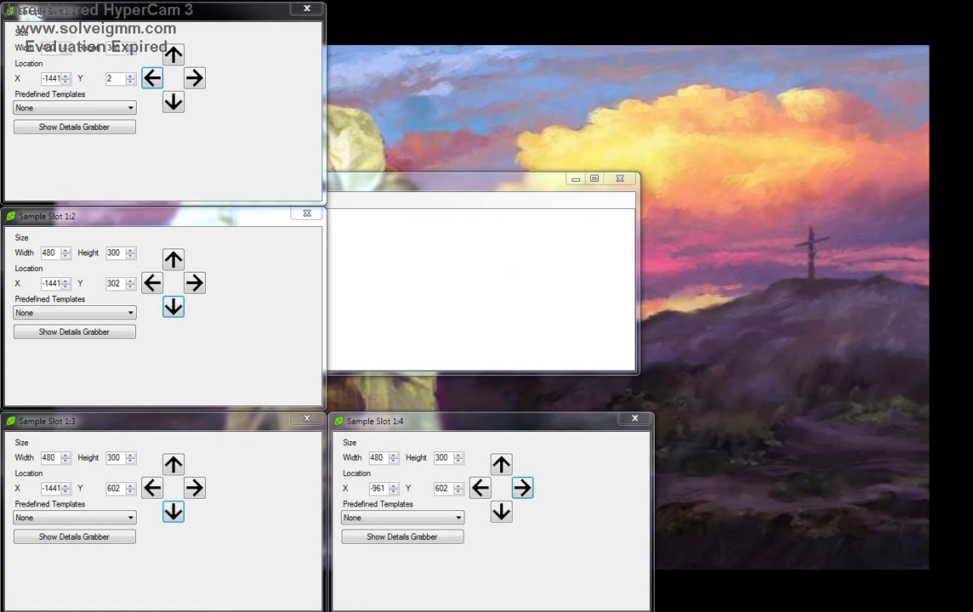
pyautogui.click(500, 463)
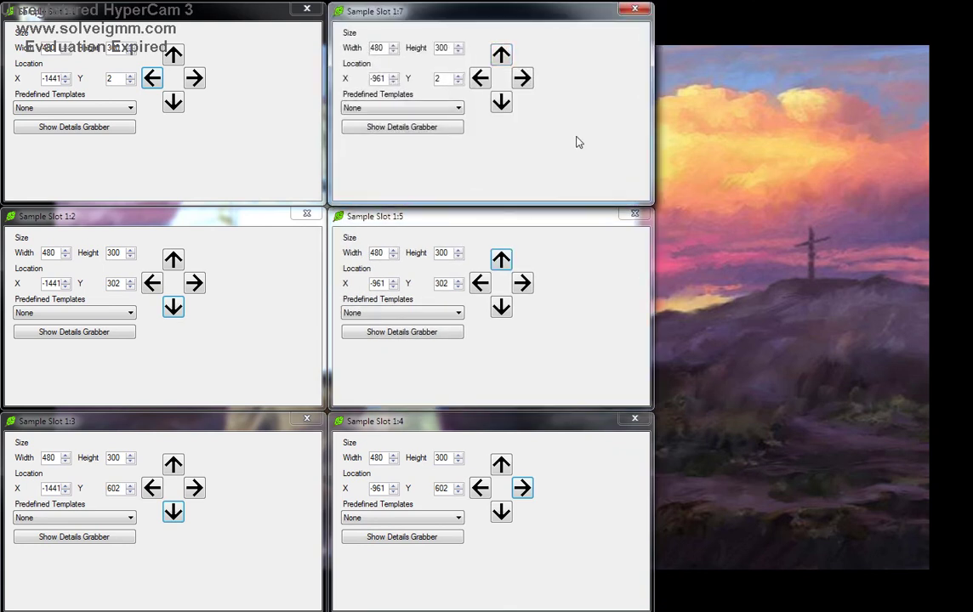
# Step: Place cloned Slots 7, 8 and 9 in the third column at X -481 with Y 2, 302 and 602
pyautogui.click(521, 79)
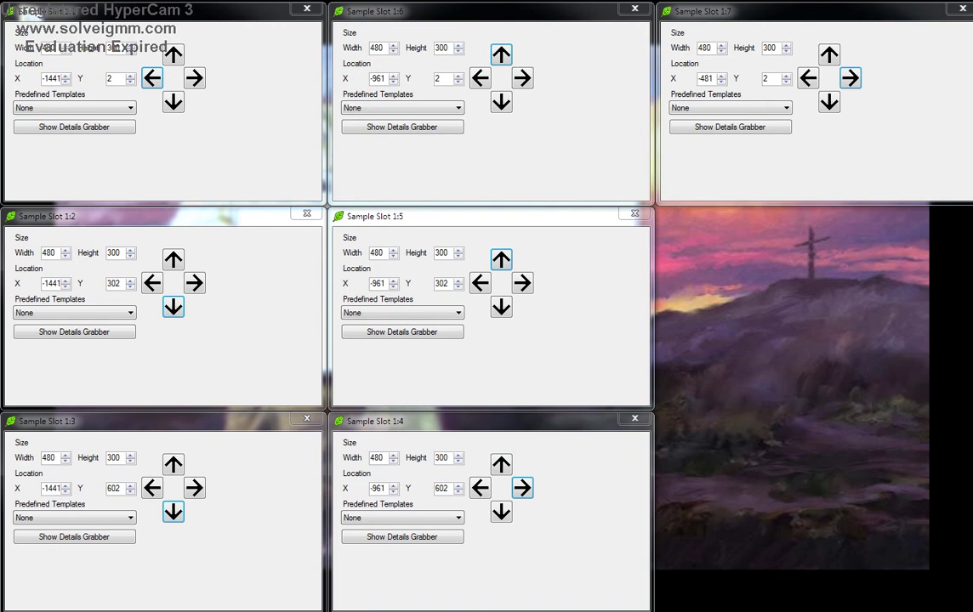
pyautogui.click(829, 103)
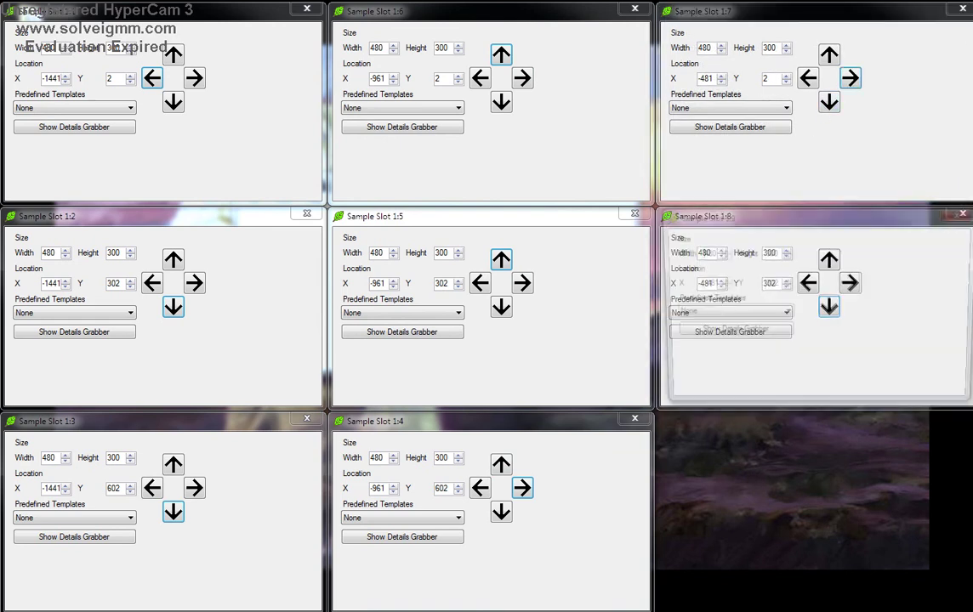
pyautogui.click(826, 307)
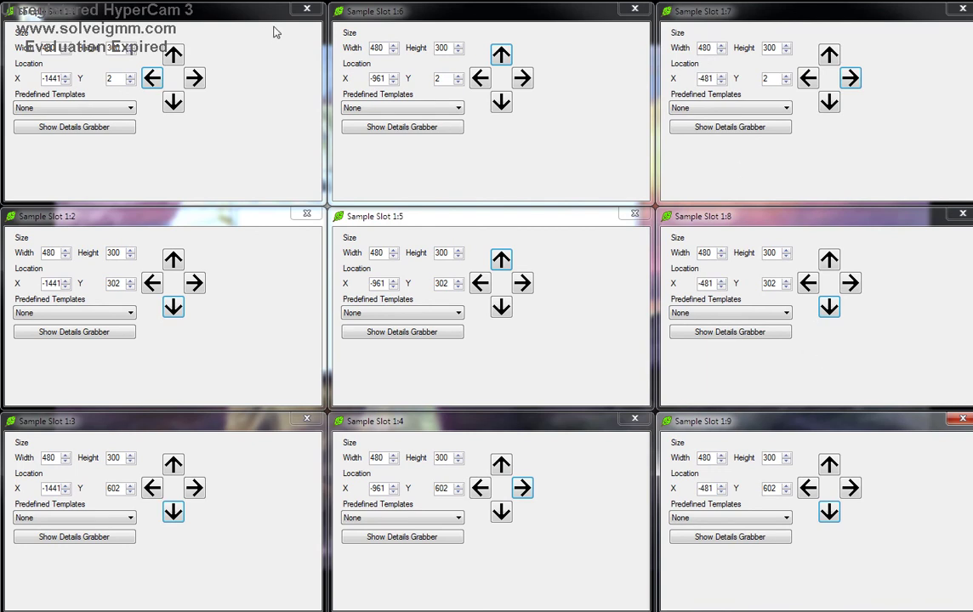
# Step: Close all nine sample slot windows and move the Configure Window Groups window back to the middle of the desktop
pyautogui.click(307, 10)
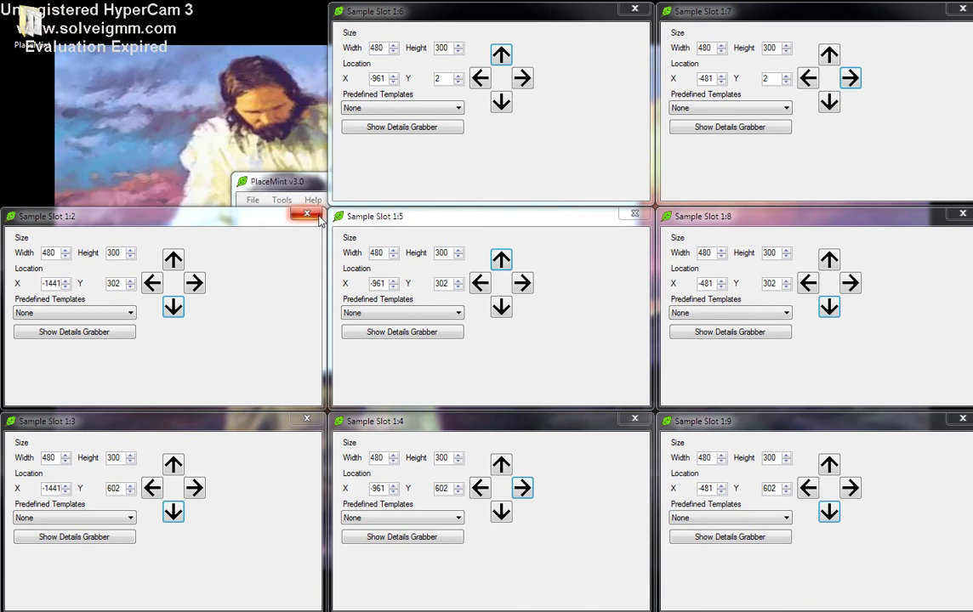
pyautogui.click(307, 214)
pyautogui.click(307, 419)
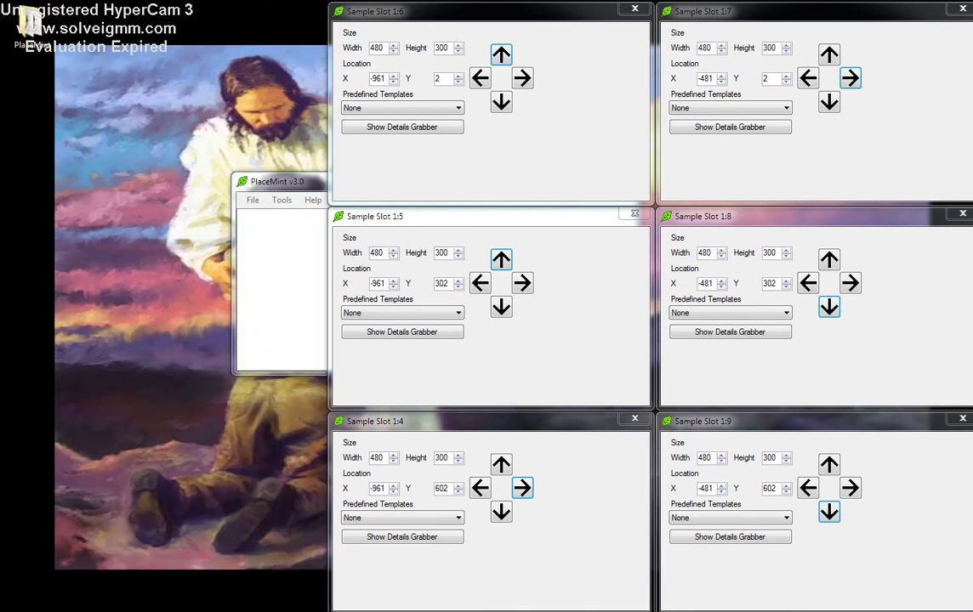
pyautogui.click(281, 178)
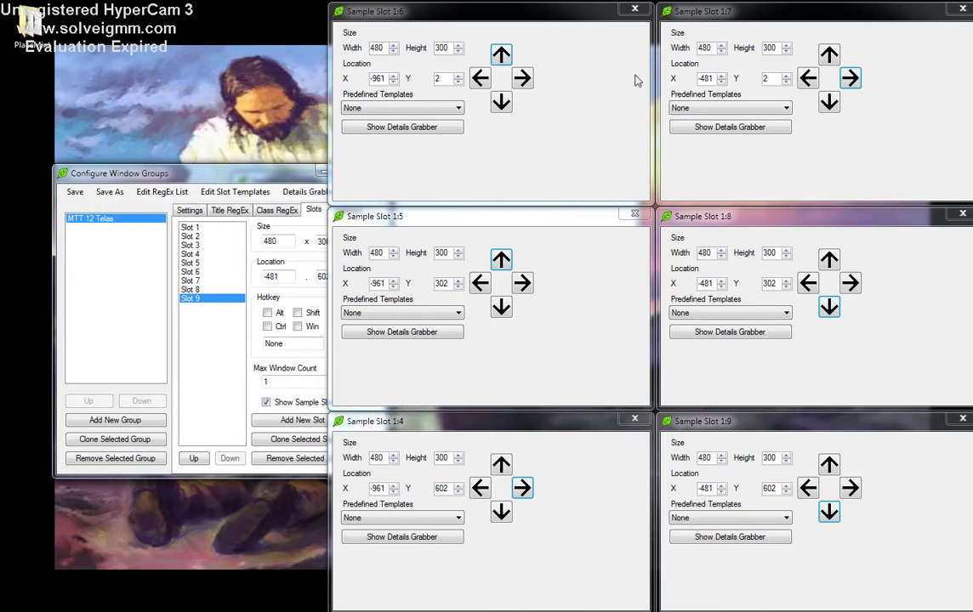
pyautogui.click(635, 10)
pyautogui.click(635, 214)
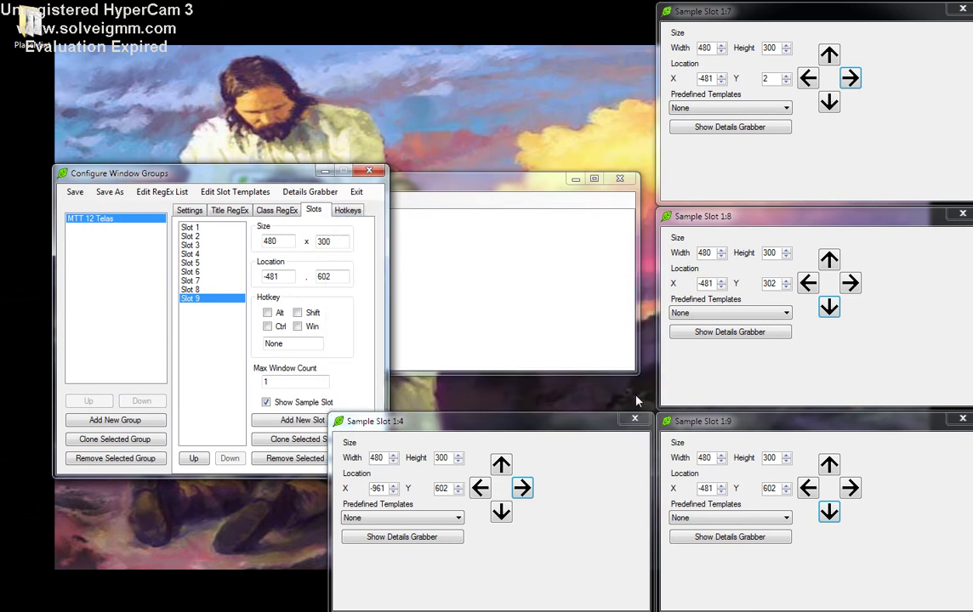
pyautogui.click(635, 418)
pyautogui.click(962, 418)
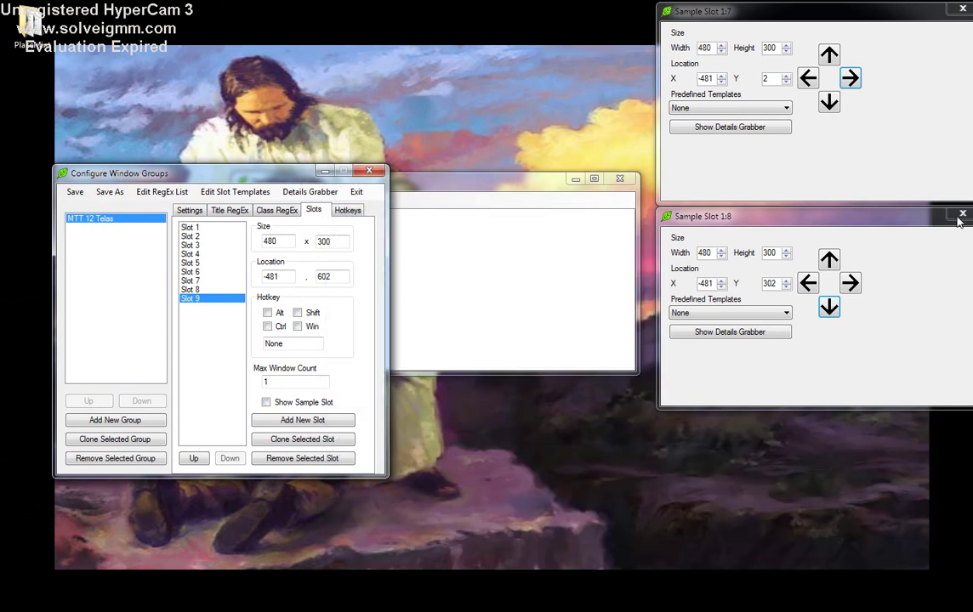
pyautogui.click(963, 213)
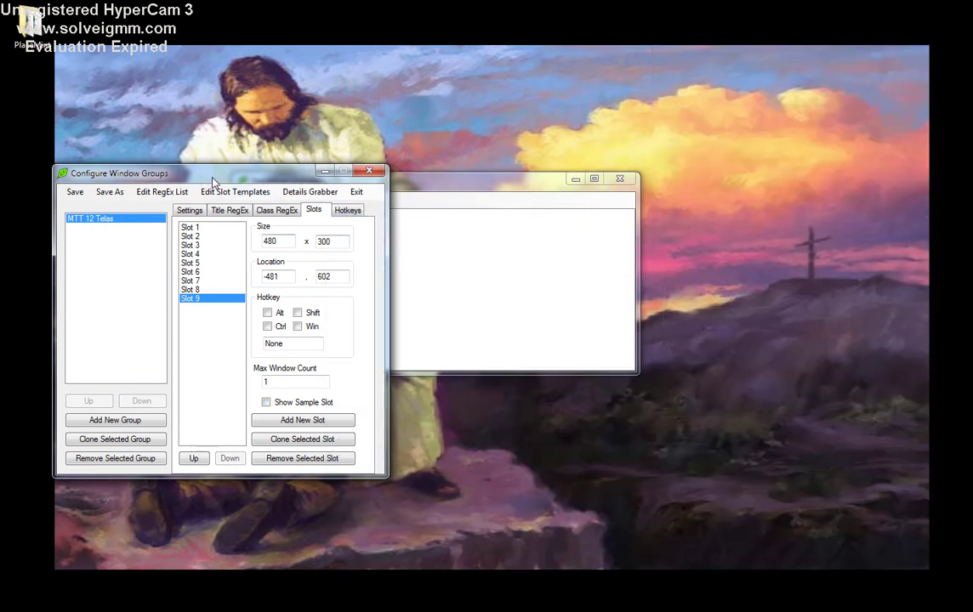
pyautogui.moveTo(206, 179); pyautogui.dragTo(522, 174)
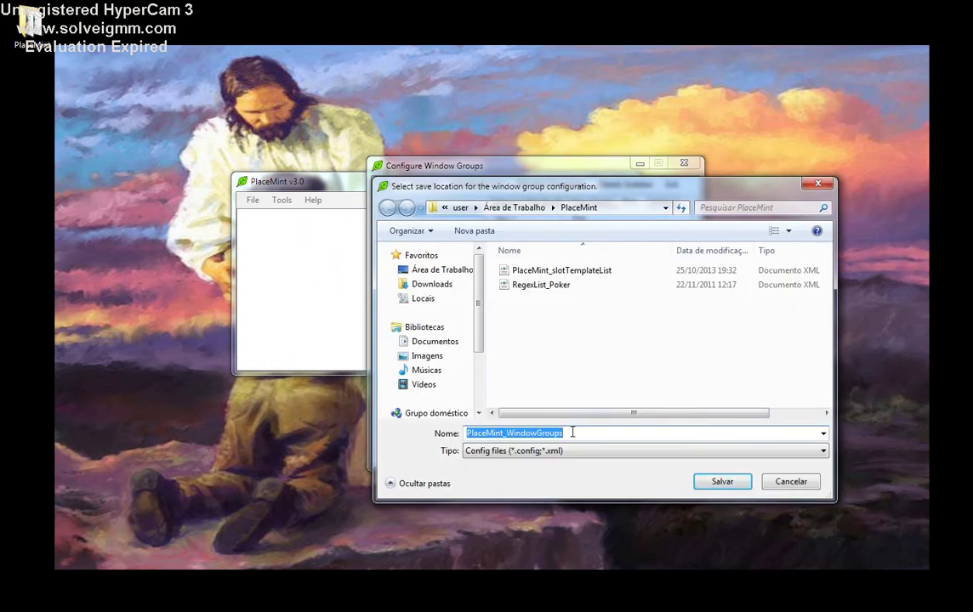
# Step: Save the window group configuration as MTT 9 Telas in the PlaceMint folder and exit the group configuration
pyautogui.write('MTT 9 Telas')
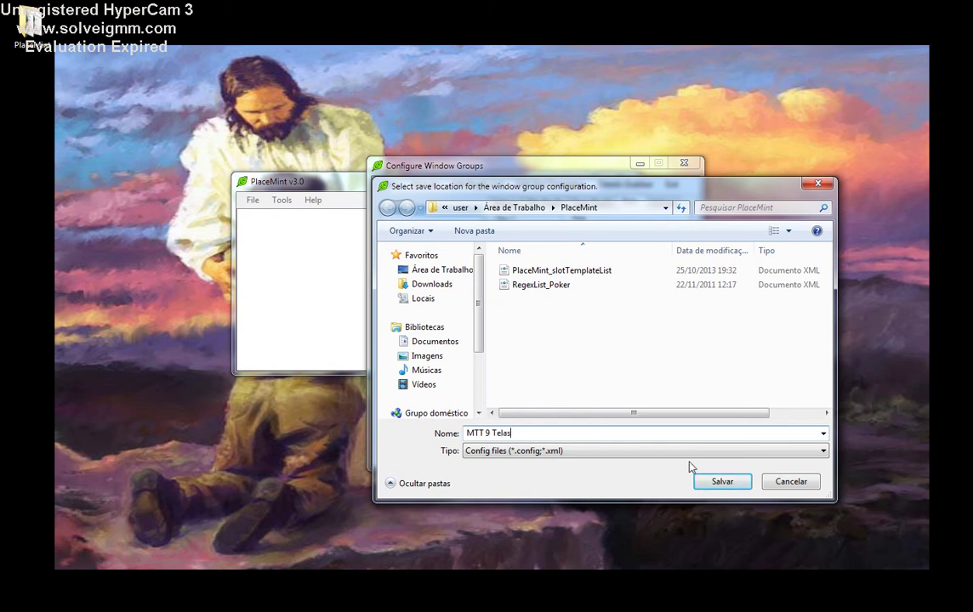
pyautogui.click(722, 483)
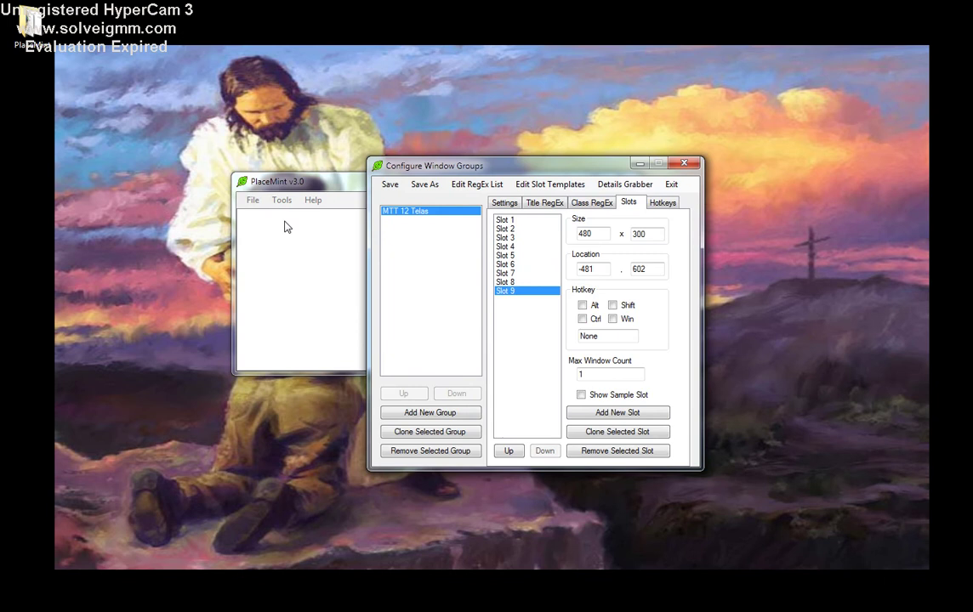
pyautogui.click(394, 195)
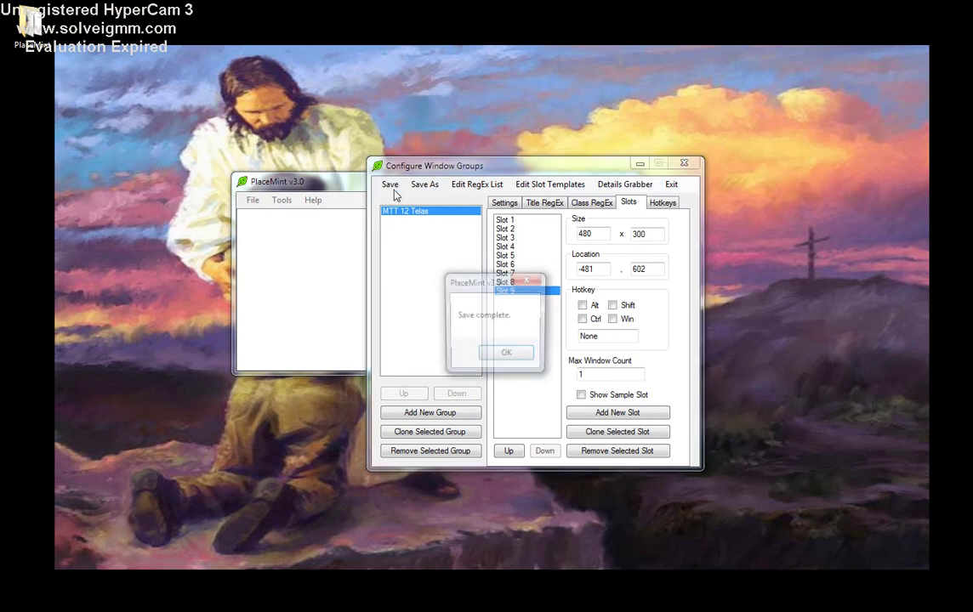
pyautogui.click(511, 357)
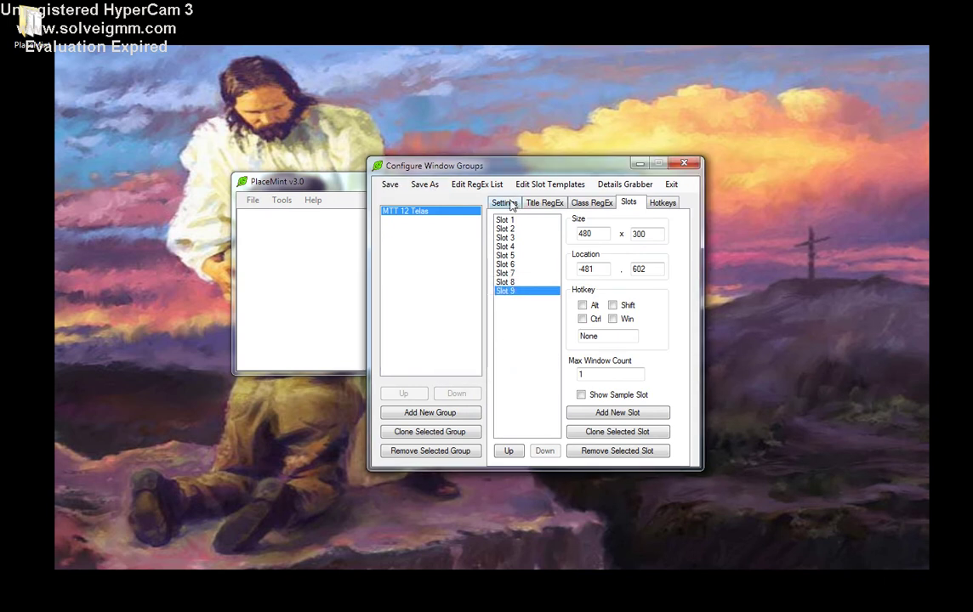
pyautogui.click(670, 185)
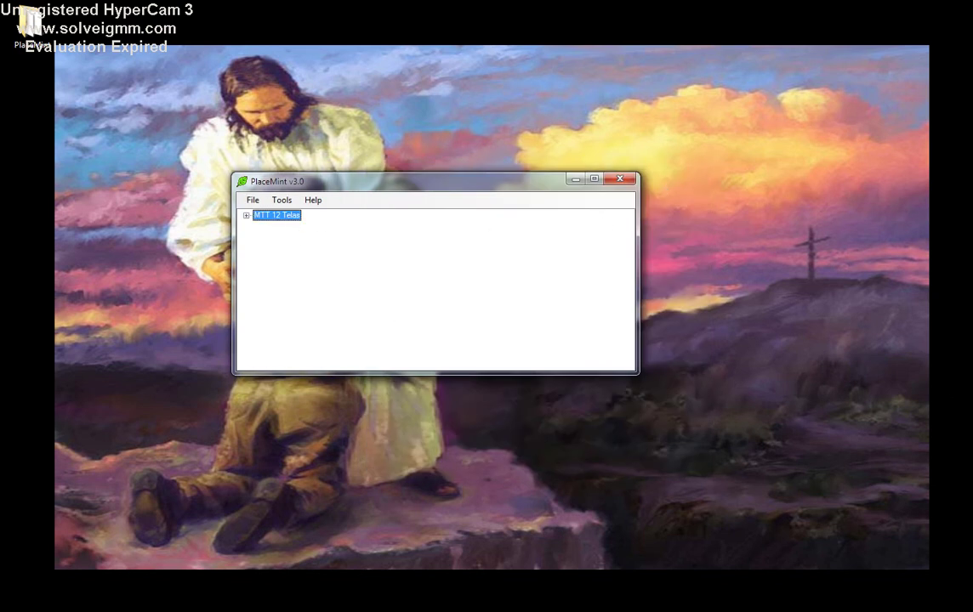
# Step: Switch to PokerStars, open the tournament lobby of the running $100K Privilege Freeroll, and observe table 31
pyautogui.click(696, 314)
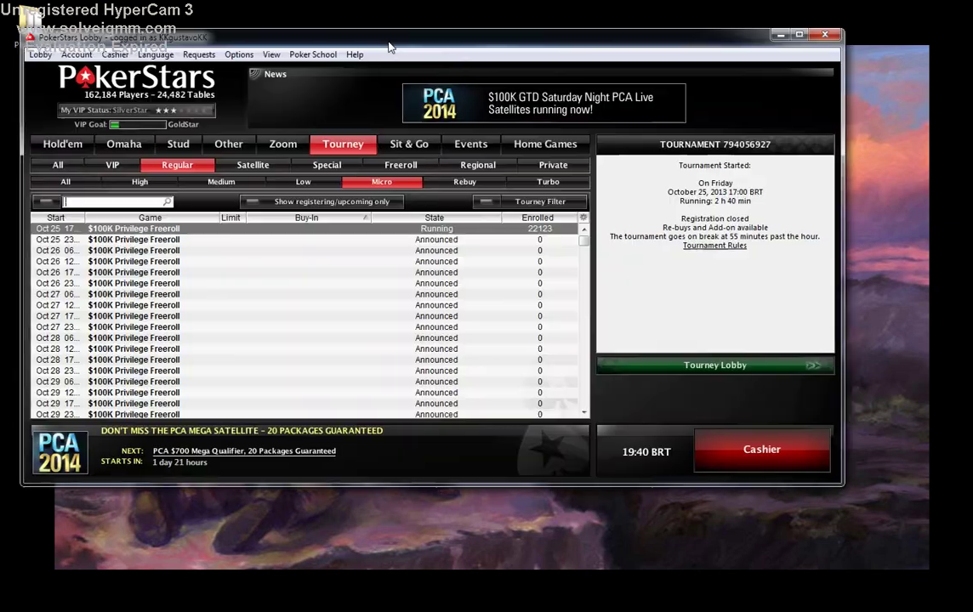
pyautogui.moveTo(380, 42); pyautogui.dragTo(495, 78)
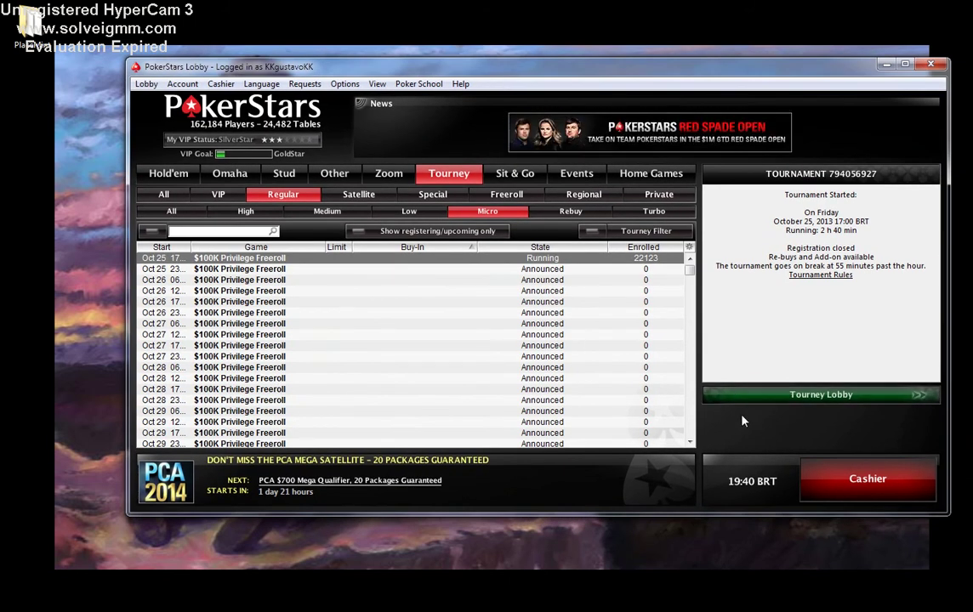
pyautogui.click(738, 395)
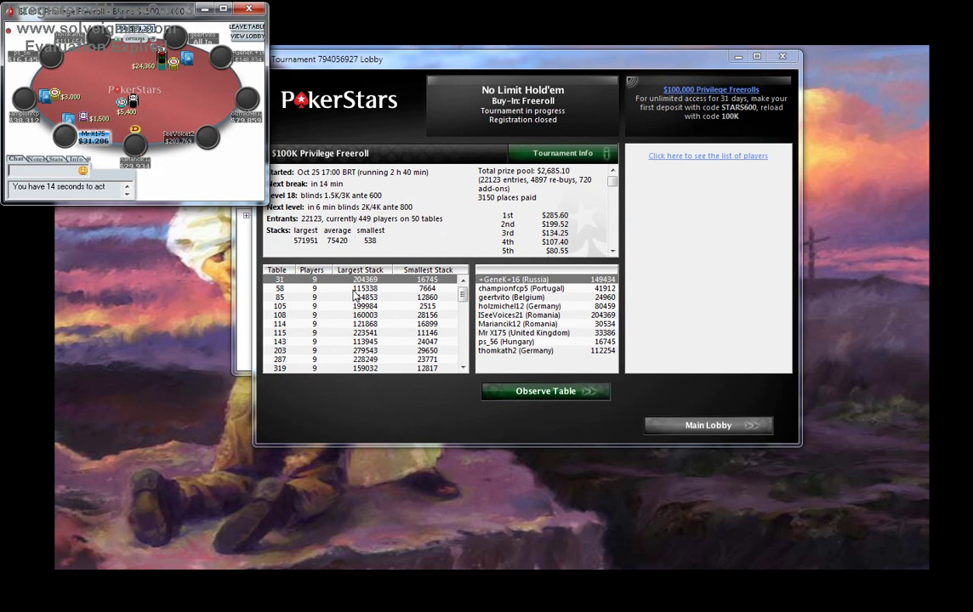
# Step: Open tables 58, 105, 108 and 115 of the freeroll for observation, moving the tournament lobby clear of the first column
pyautogui.doubleClick(355, 290)
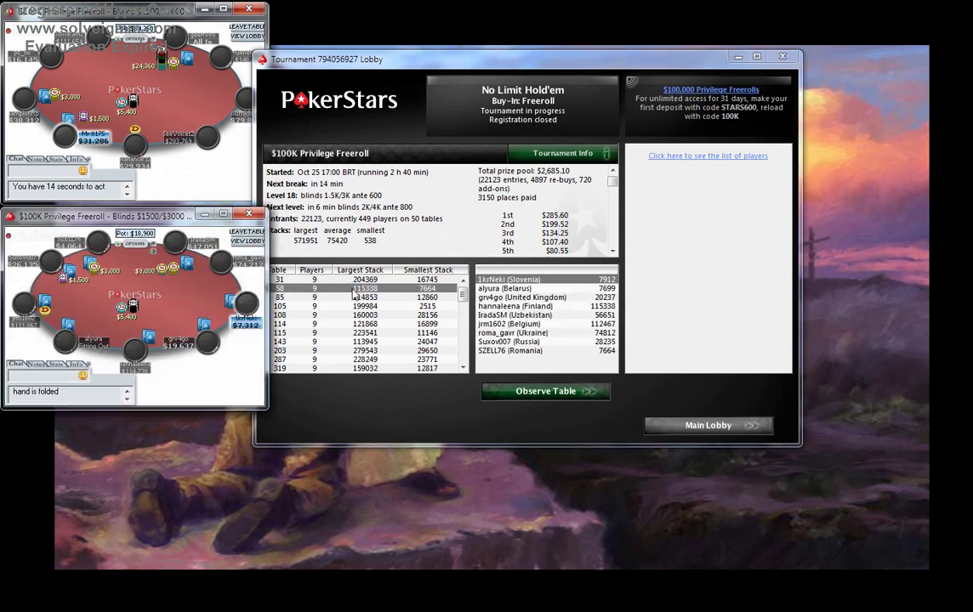
pyautogui.doubleClick(368, 307)
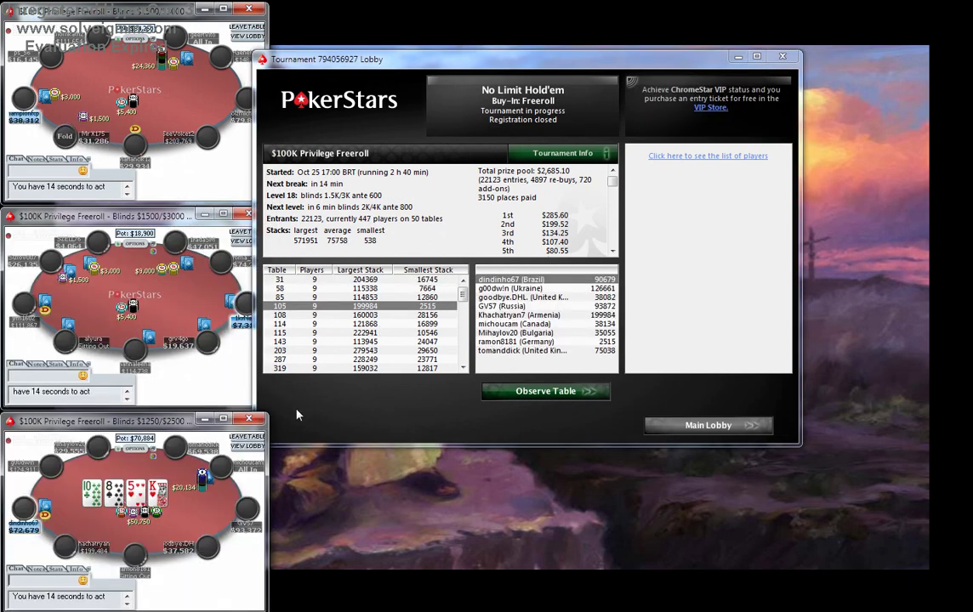
pyautogui.moveTo(357, 70); pyautogui.dragTo(430, 73)
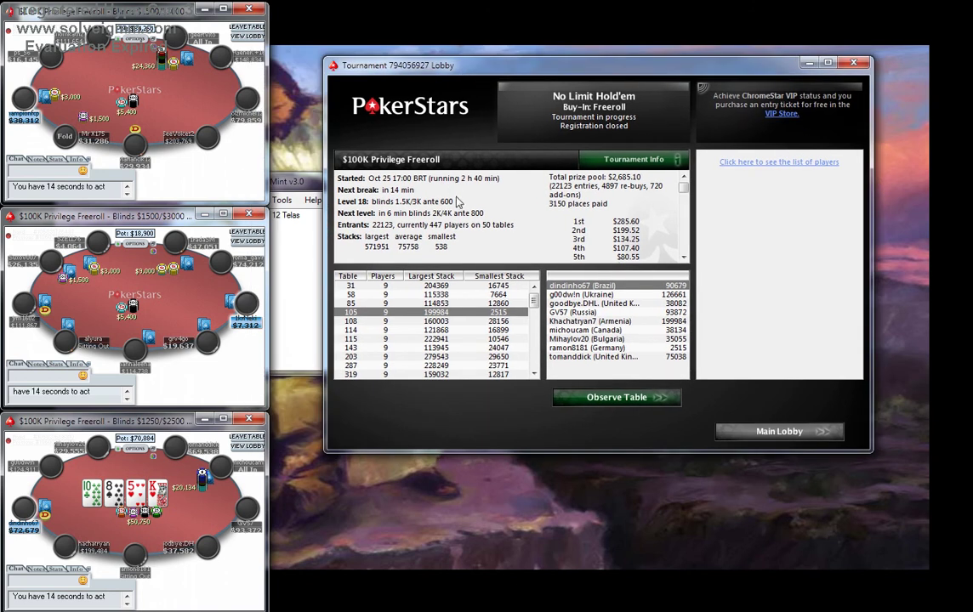
pyautogui.doubleClick(459, 329)
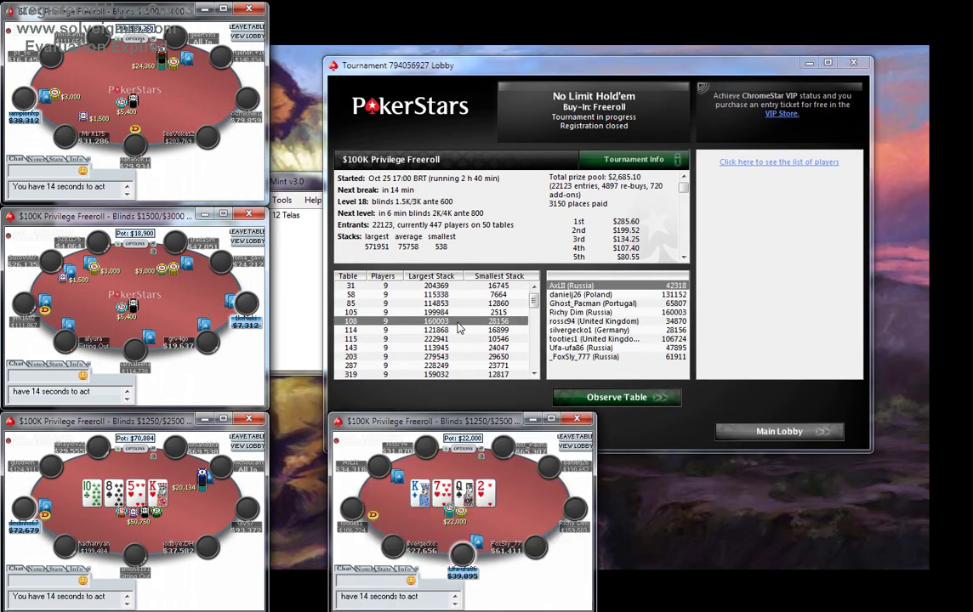
pyautogui.doubleClick(453, 339)
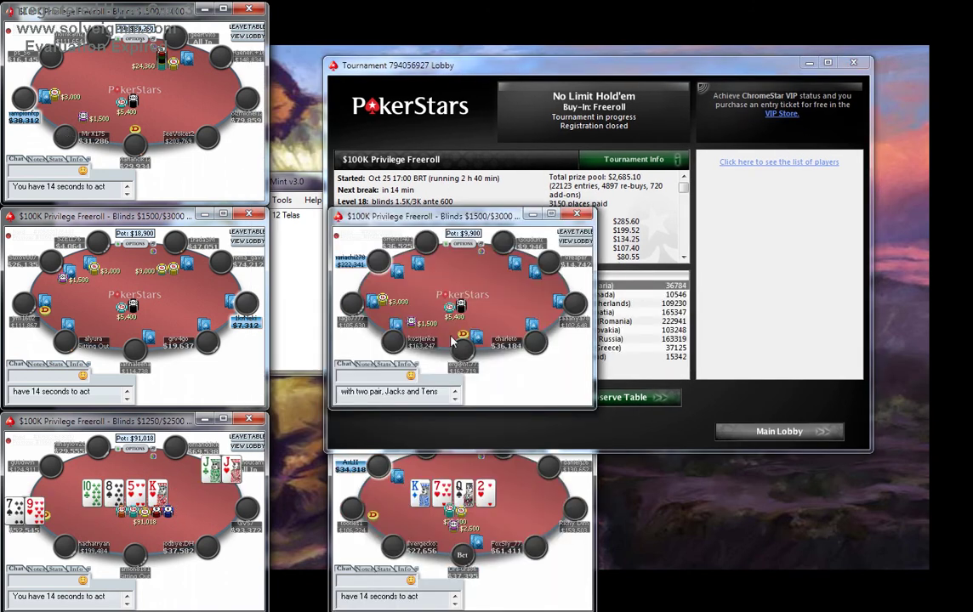
# Step: Move the tournament lobby down to clear the second column, open one more freeroll table for observation, and close the lobby
pyautogui.click(481, 108)
pyautogui.moveTo(481, 108); pyautogui.dragTo(425, 228)
pyautogui.doubleClick(574, 367)
pyautogui.click(666, 181)
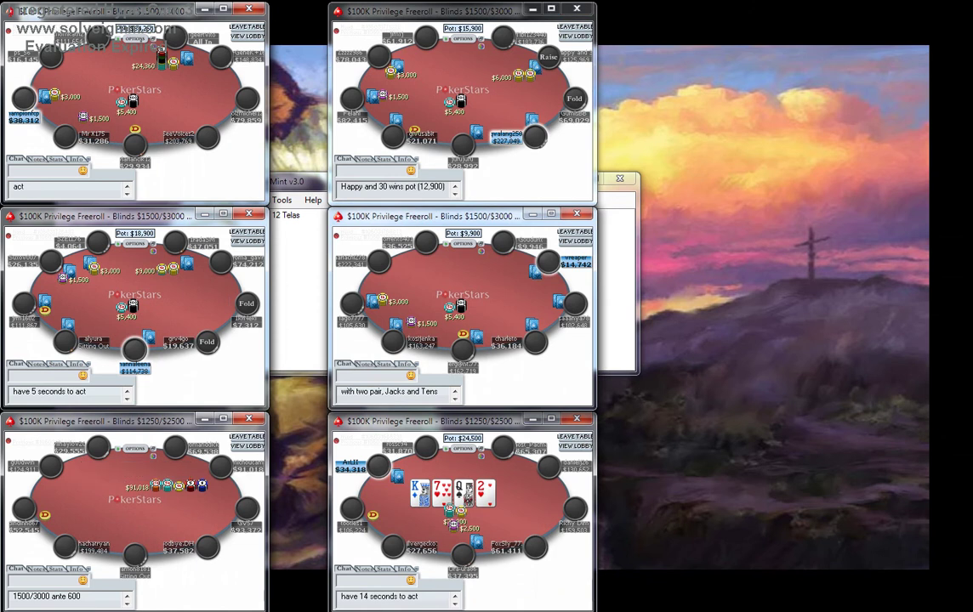
# Step: Switch to the main PokerStars lobby and open the $0.10/$0.25 cash tables Bernhard II, Thebe and Xanthe II
pyautogui.hotkey('alt', 'Tab')
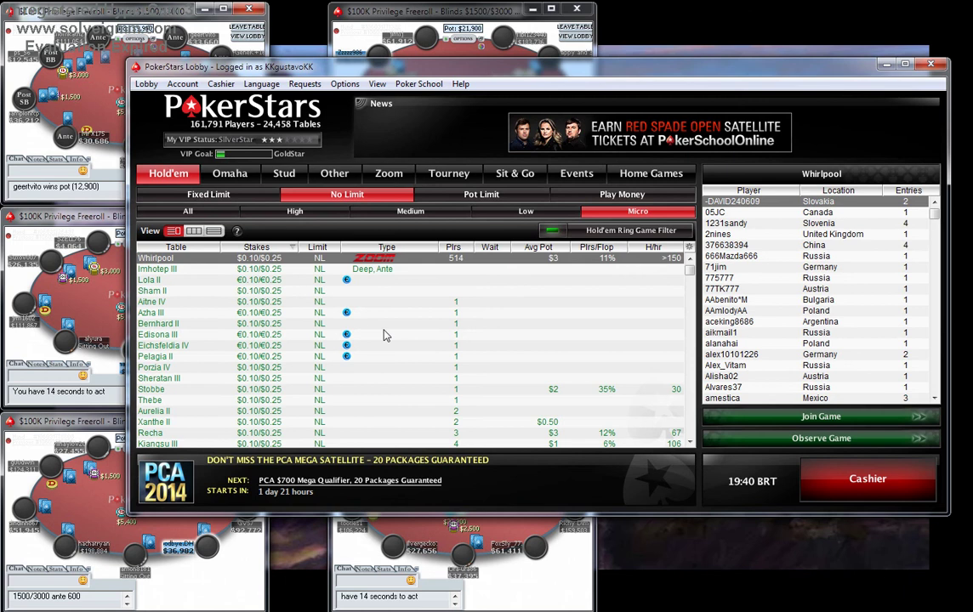
pyautogui.click(396, 324)
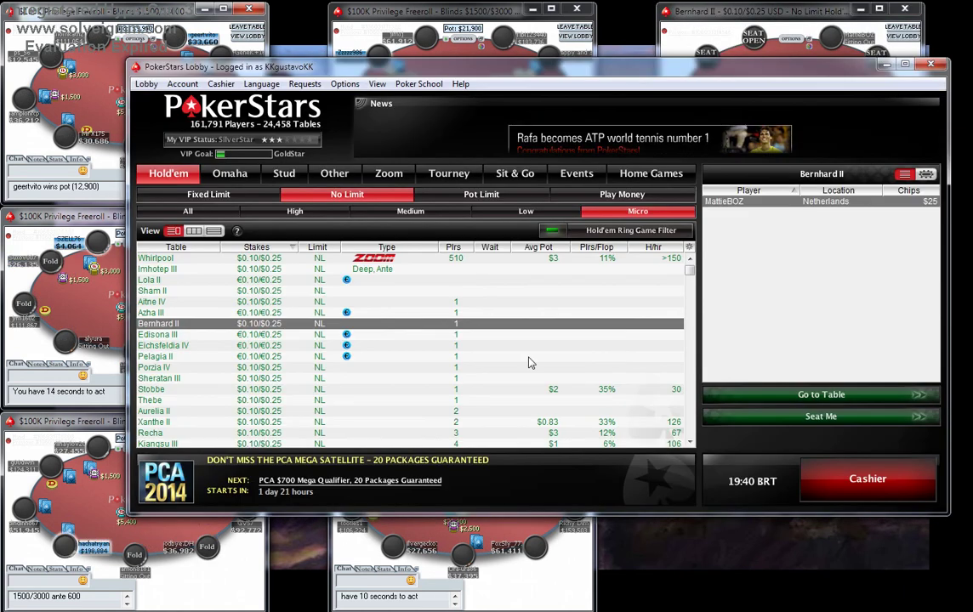
pyautogui.click(527, 397)
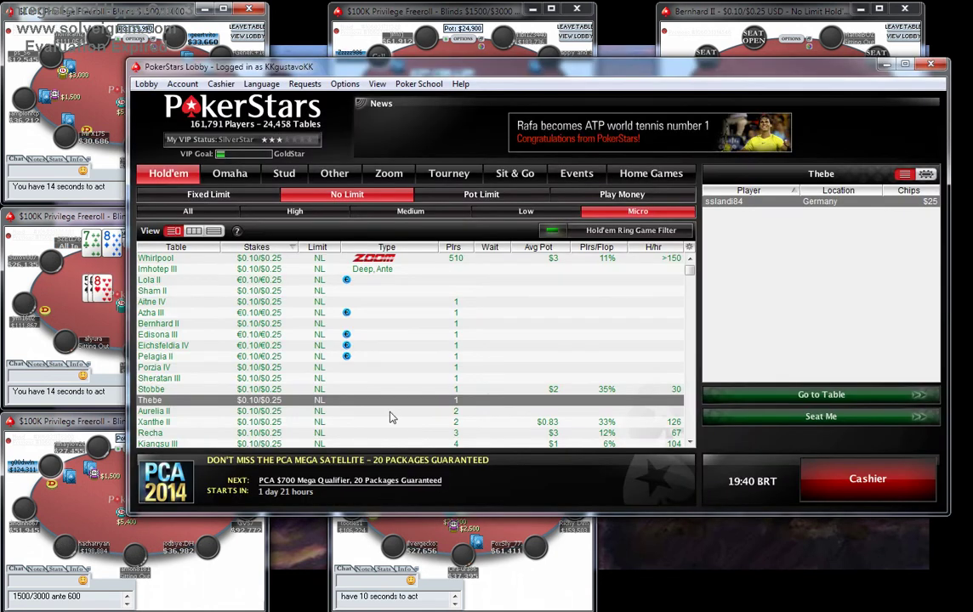
pyautogui.click(391, 419)
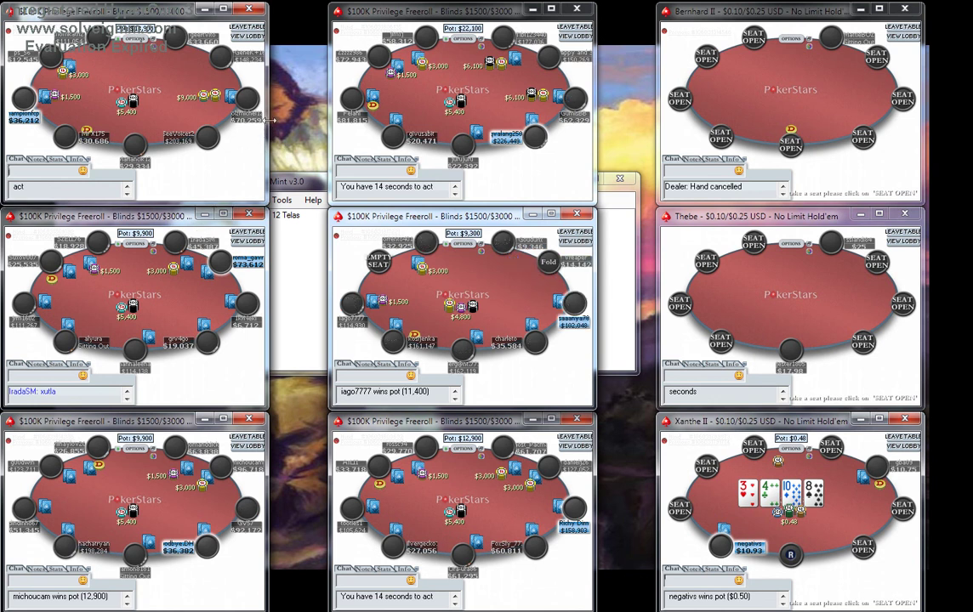
# Step: Try to widen the upper two freeroll tables of the first column and the top table of the second column
pyautogui.moveTo(269, 121); pyautogui.dragTo(592, 201)
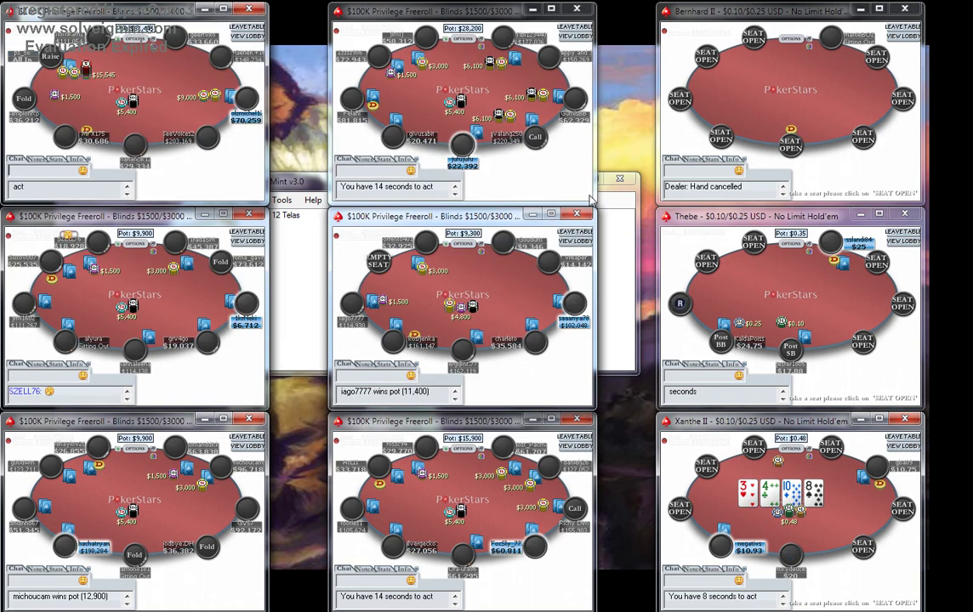
pyautogui.moveTo(594, 141); pyautogui.dragTo(841, 146)
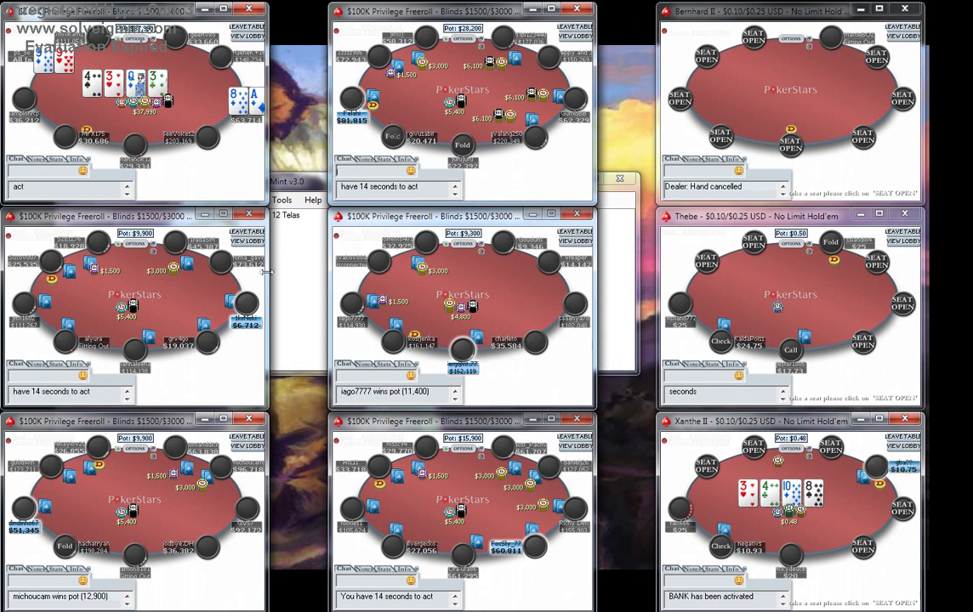
pyautogui.moveTo(266, 271); pyautogui.dragTo(516, 274)
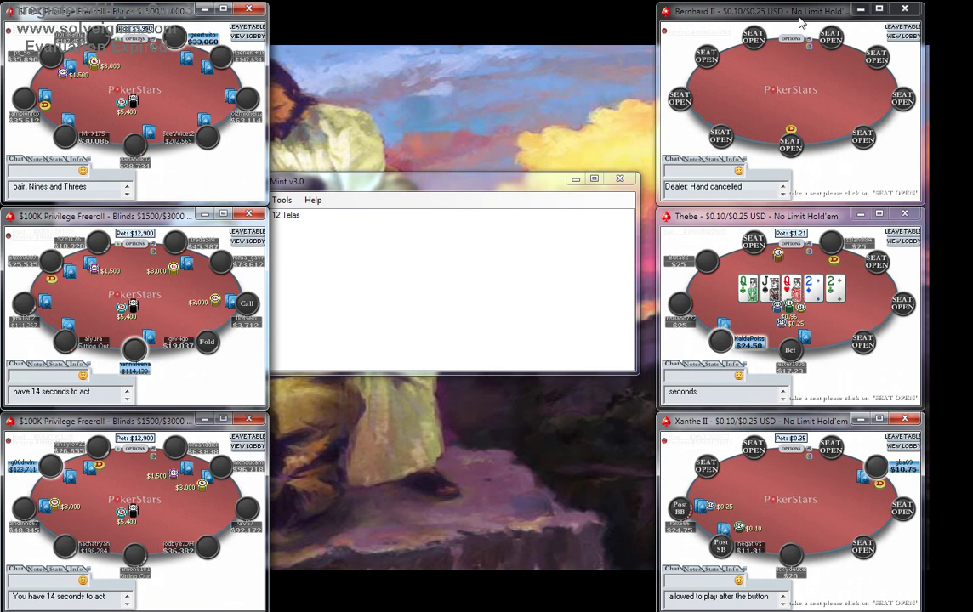
# Step: Test table movement by placing Bernhard II in the center slot, maximizing and restoring Thebe, and moving Thebe toward the upper middle slot
pyautogui.moveTo(800, 23); pyautogui.dragTo(597, 51)
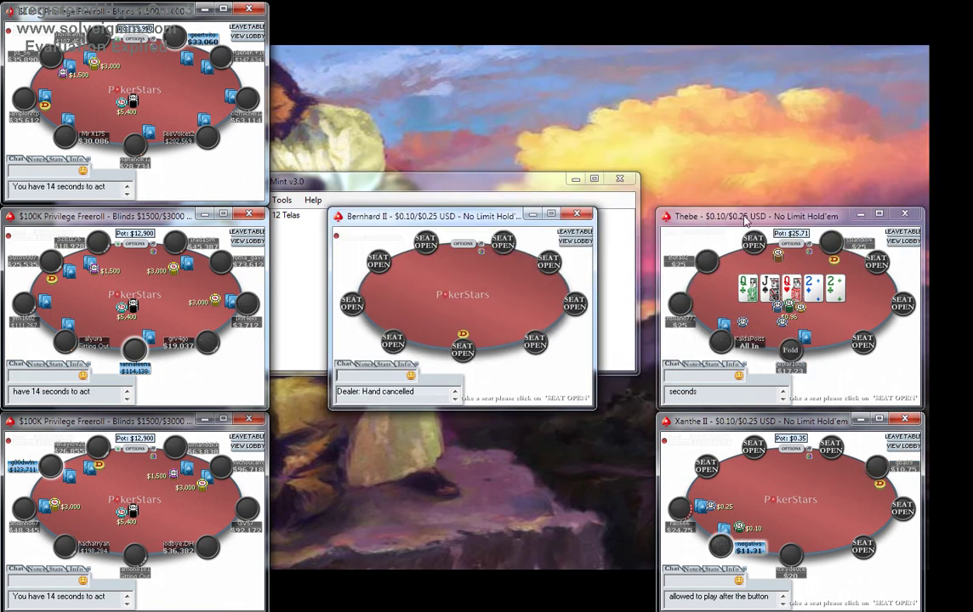
pyautogui.moveTo(723, 216); pyautogui.dragTo(442, 1)
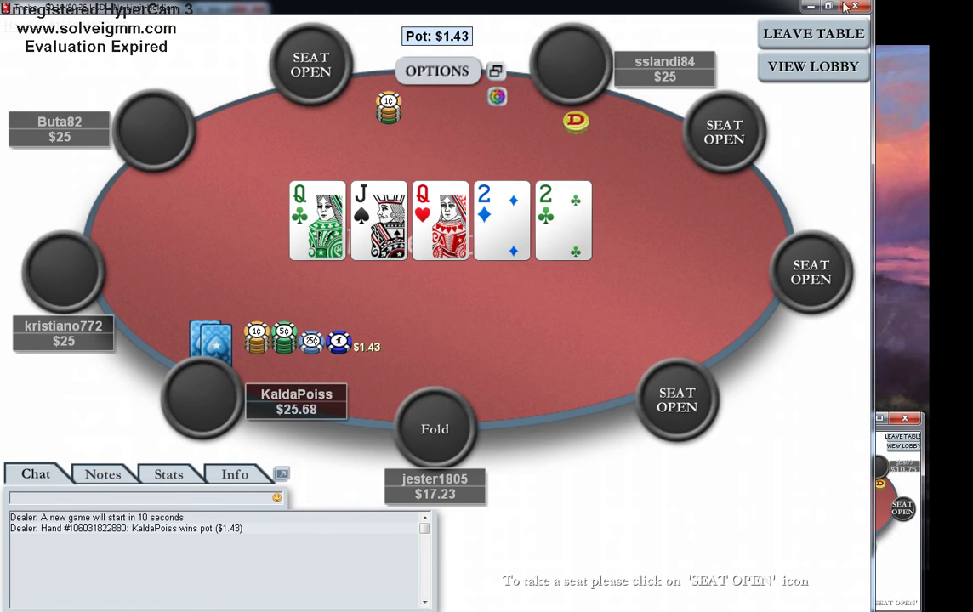
pyautogui.click(829, 6)
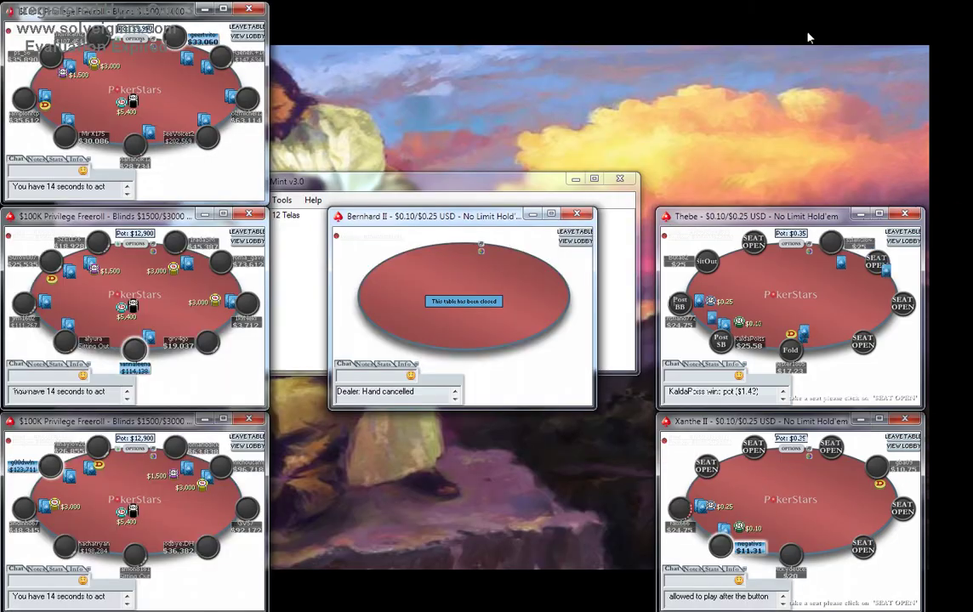
pyautogui.moveTo(776, 226); pyautogui.dragTo(450, 20)
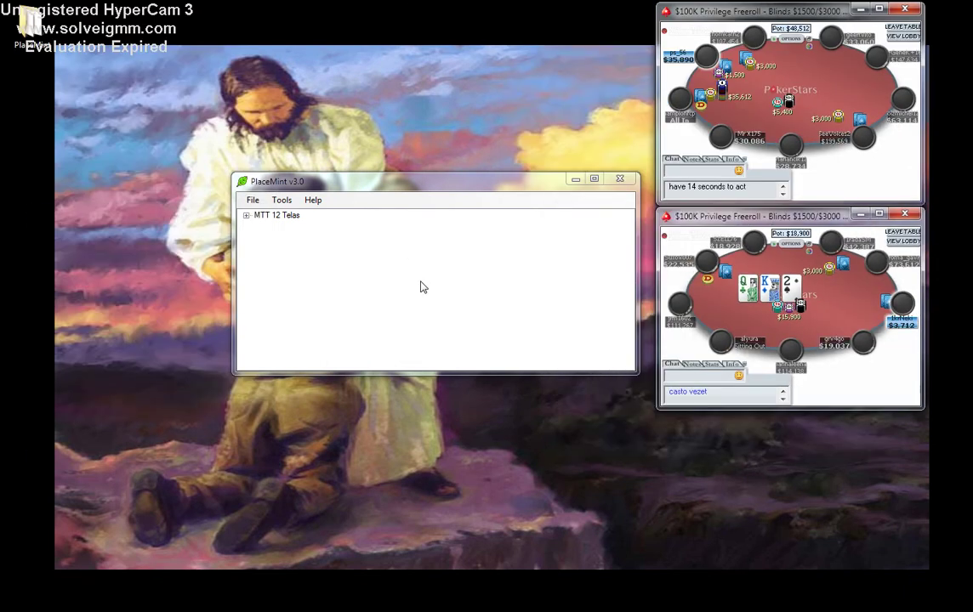
# Step: Switch to PlaceMint and open the slot settings of the MTT 12 Telas window group
pyautogui.click(273, 216)
pyautogui.click(281, 200)
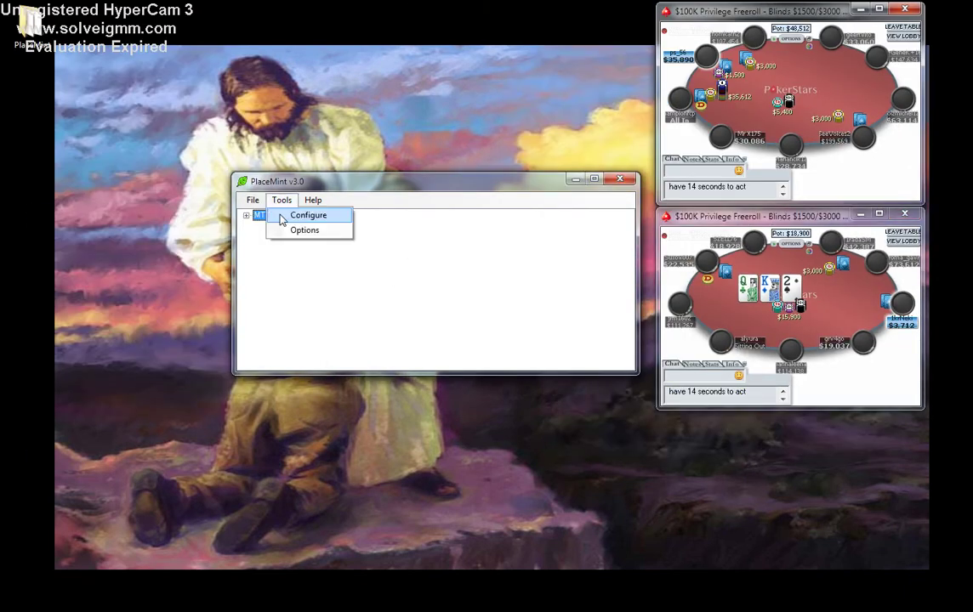
pyautogui.click(289, 216)
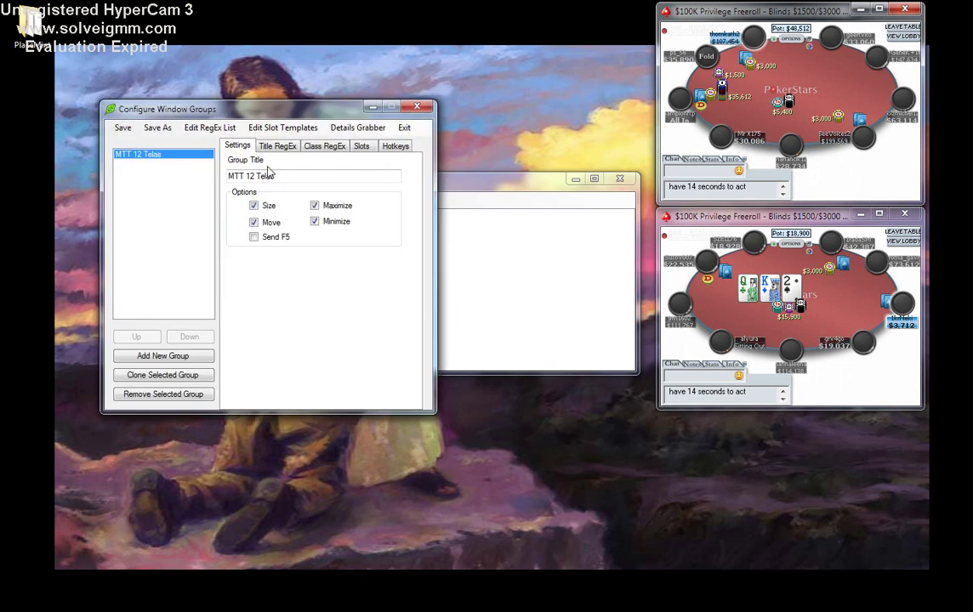
pyautogui.click(360, 146)
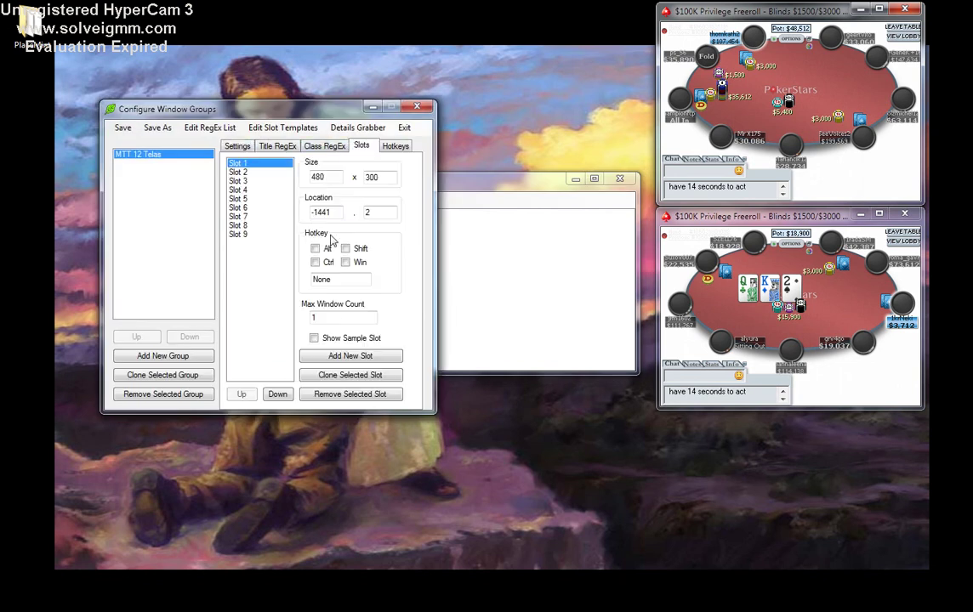
# Step: Remove Slots 9 through 2 from the MTT 12 Telas group, keeping only Slot 1
pyautogui.click(240, 234)
pyautogui.click(357, 395)
pyautogui.click(357, 395)
pyautogui.click(357, 394)
pyautogui.click(359, 396)
pyautogui.click(359, 396)
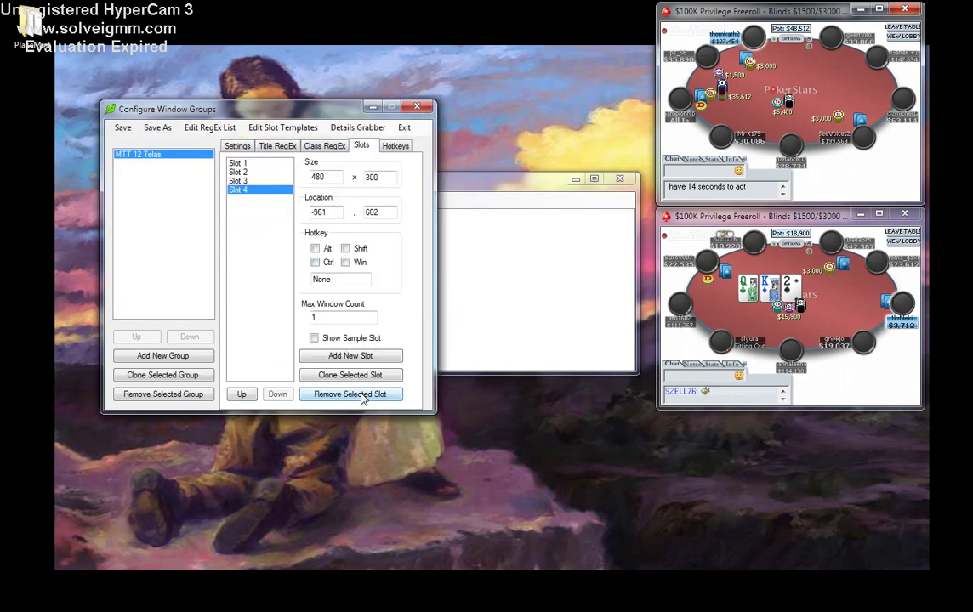
pyautogui.click(359, 396)
pyautogui.click(359, 396)
pyautogui.click(359, 396)
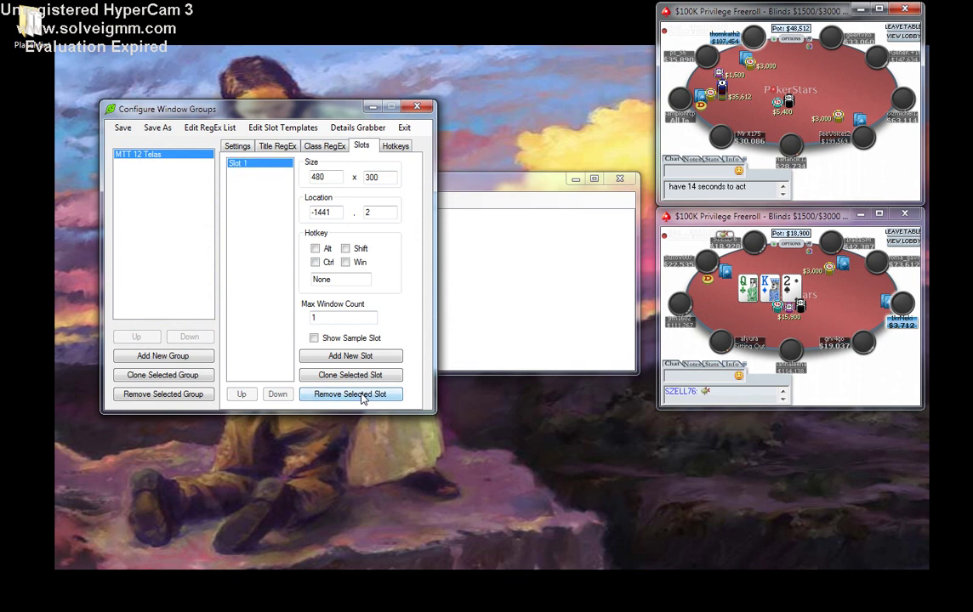
# Step: Show the sample window of Slot 1 and resize it to 446 x 346
pyautogui.click(314, 338)
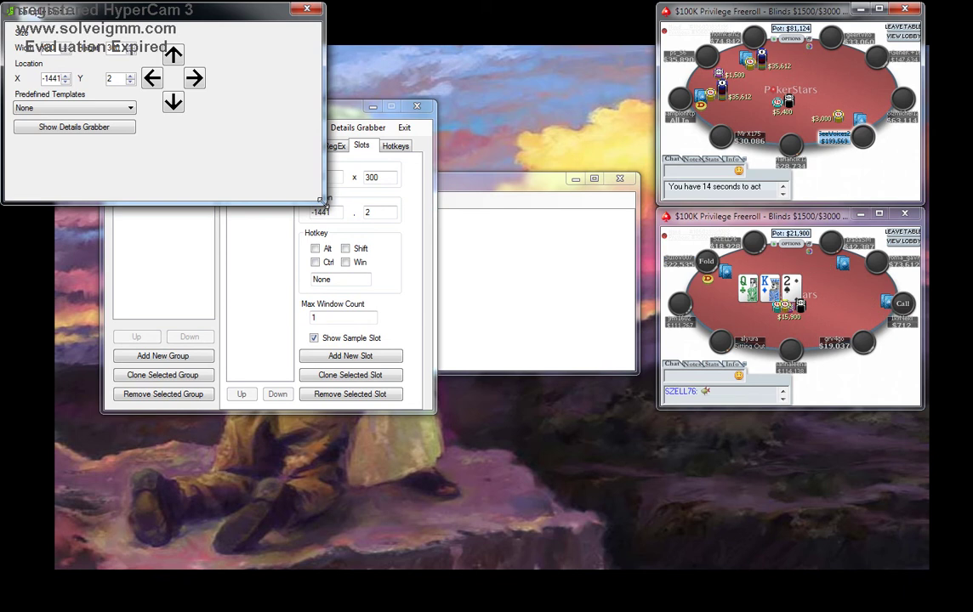
pyautogui.moveTo(324, 202); pyautogui.dragTo(298, 232)
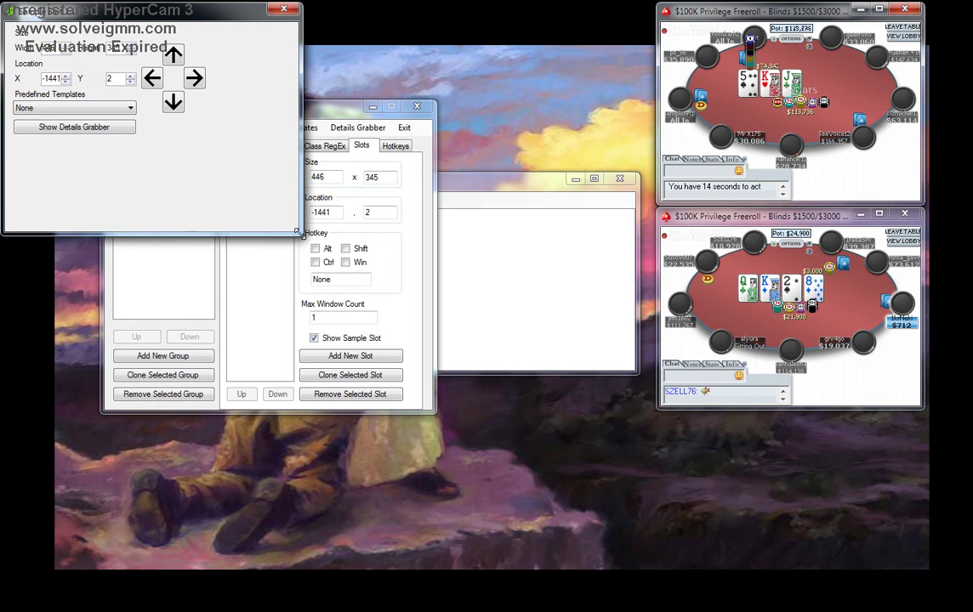
pyautogui.moveTo(298, 233); pyautogui.dragTo(299, 233)
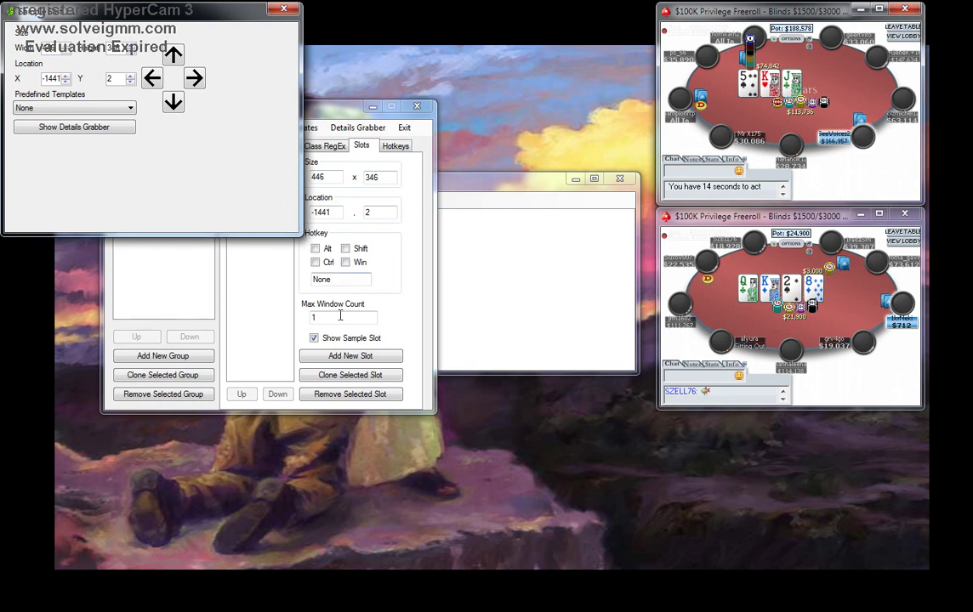
# Step: Move the configuration window clear, clone Slot 1, and place the copy's sample window directly below the first at Y 348
pyautogui.moveTo(339, 117); pyautogui.dragTo(491, 119)
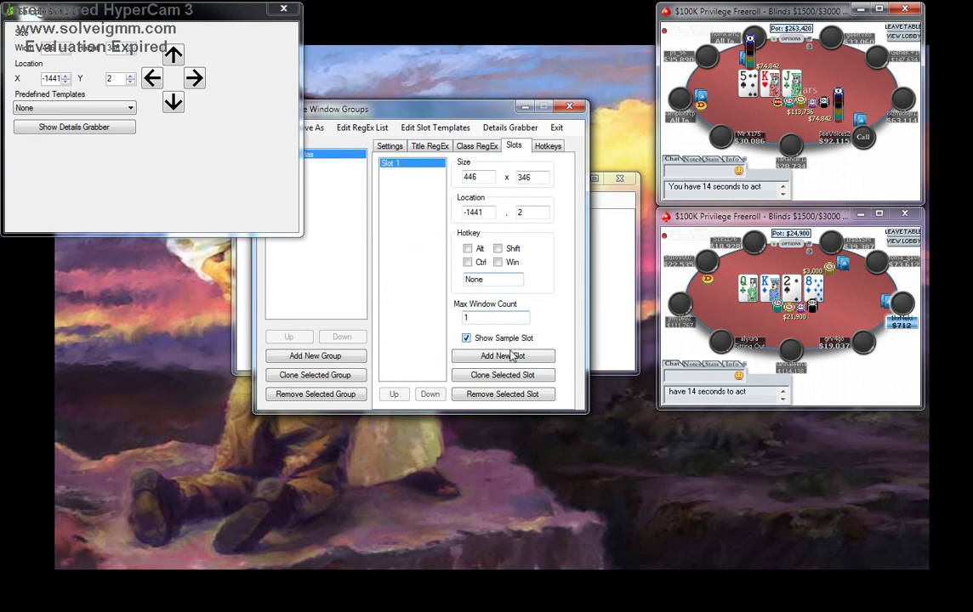
pyautogui.click(495, 374)
pyautogui.click(467, 338)
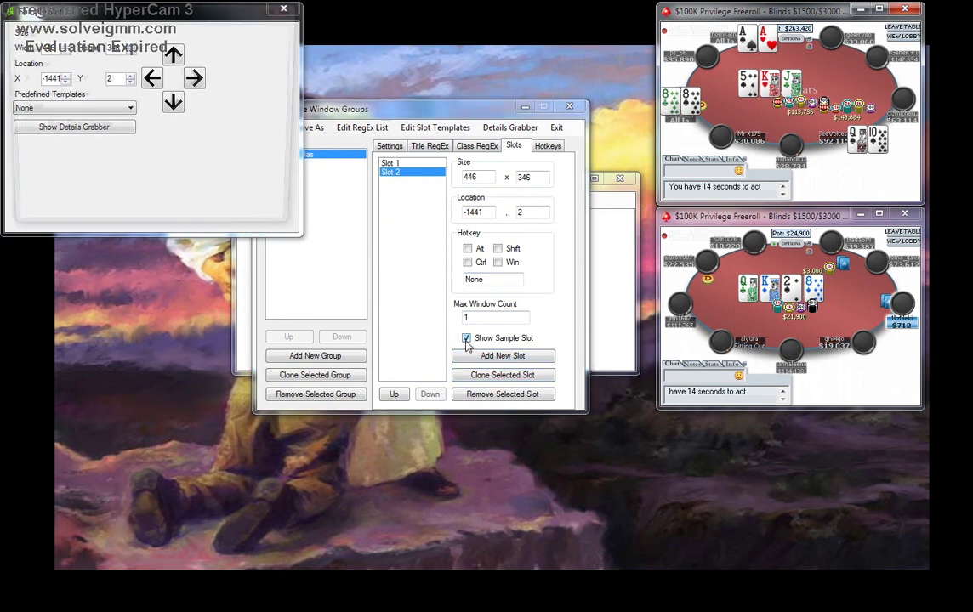
pyautogui.click(170, 103)
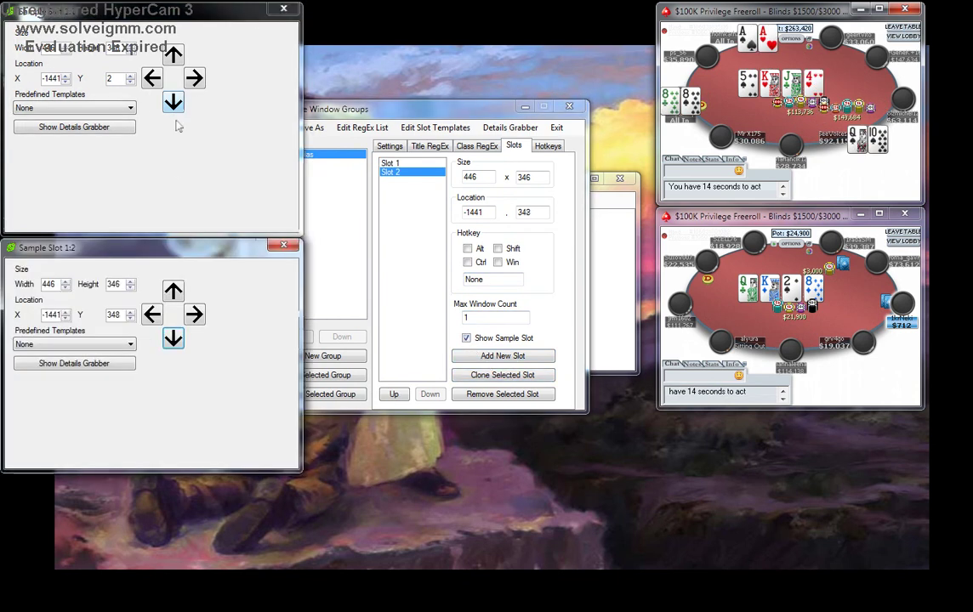
pyautogui.click(174, 340)
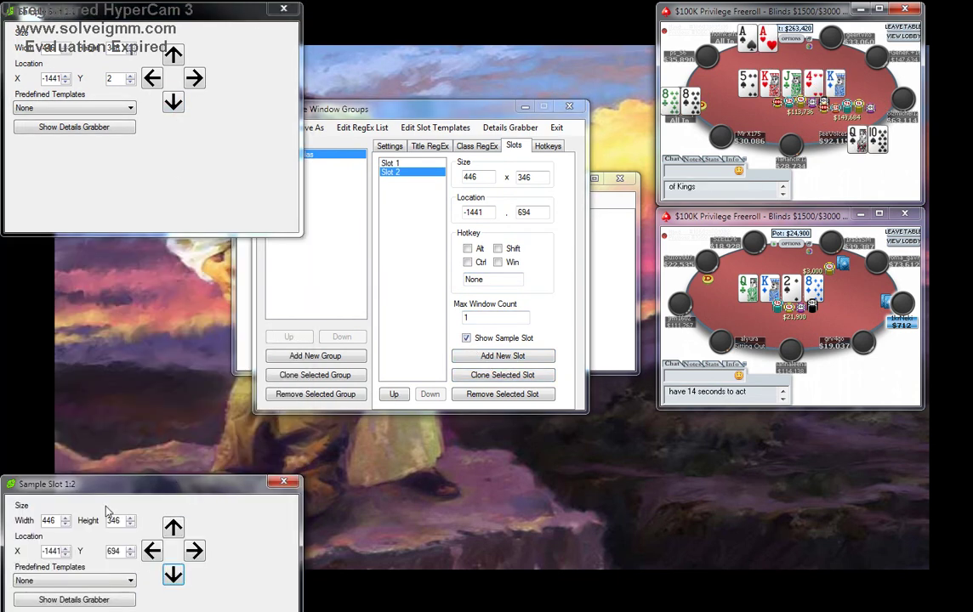
pyautogui.click(175, 527)
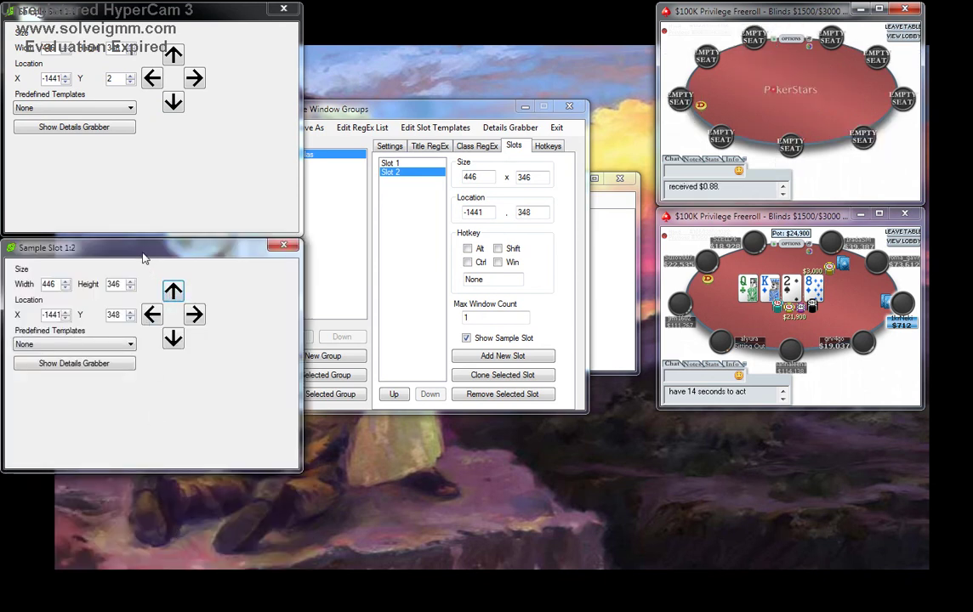
# Step: Reposition the Slot 2 sample window to X -1442, Y 258 so it overlaps the lower part of Slot 1
pyautogui.moveTo(145, 252); pyautogui.dragTo(145, 194)
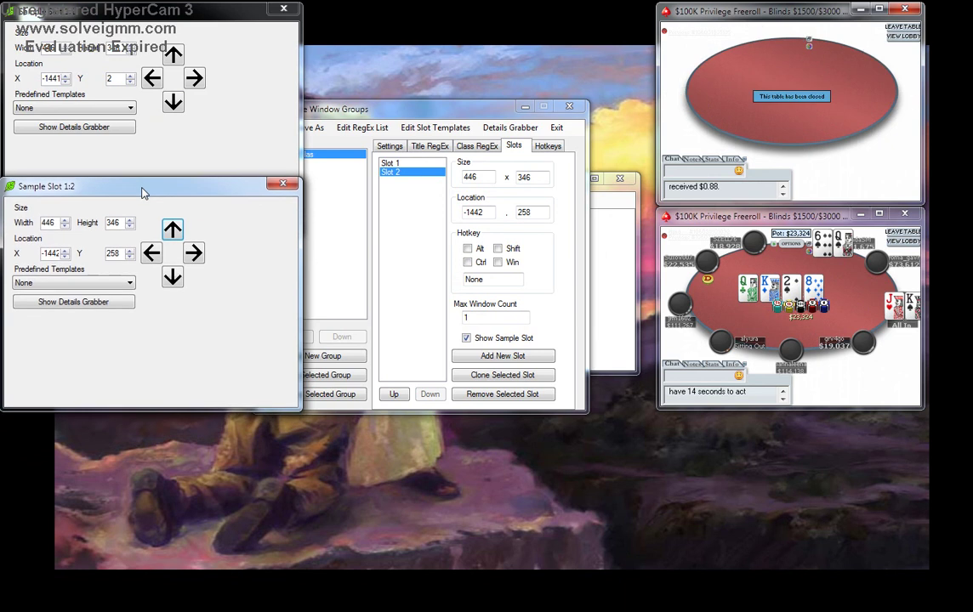
pyautogui.click(140, 149)
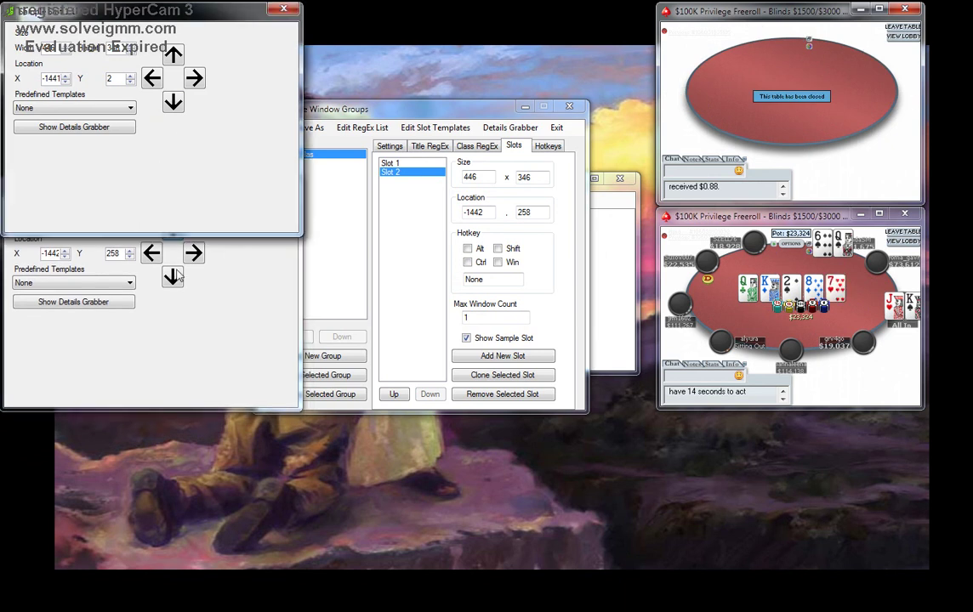
pyautogui.click(209, 328)
pyautogui.doubleClick(110, 253)
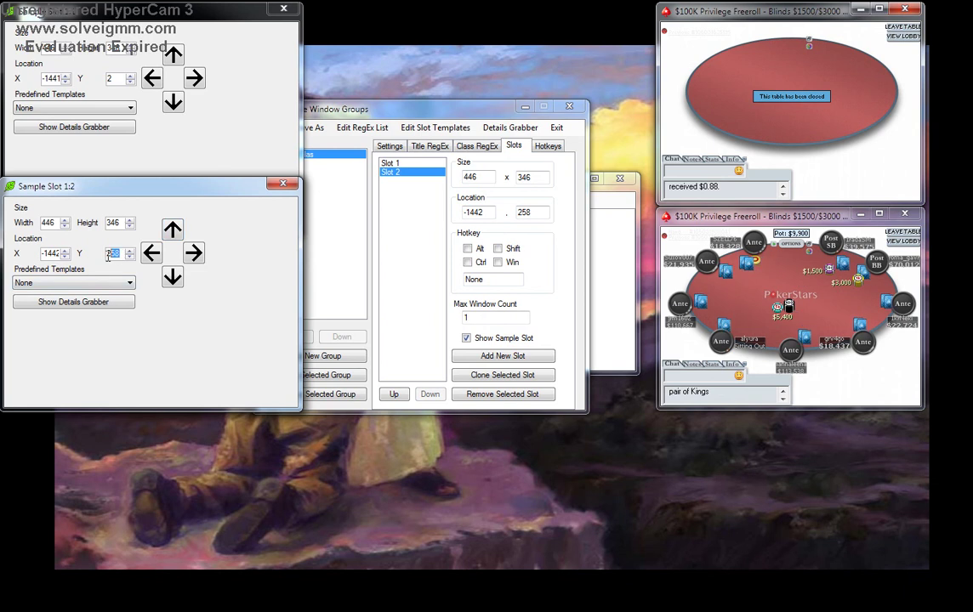
# Step: Clone Slot 2, show the copy's sample window, and shift it down one slot height to Y 604
pyautogui.click(336, 286)
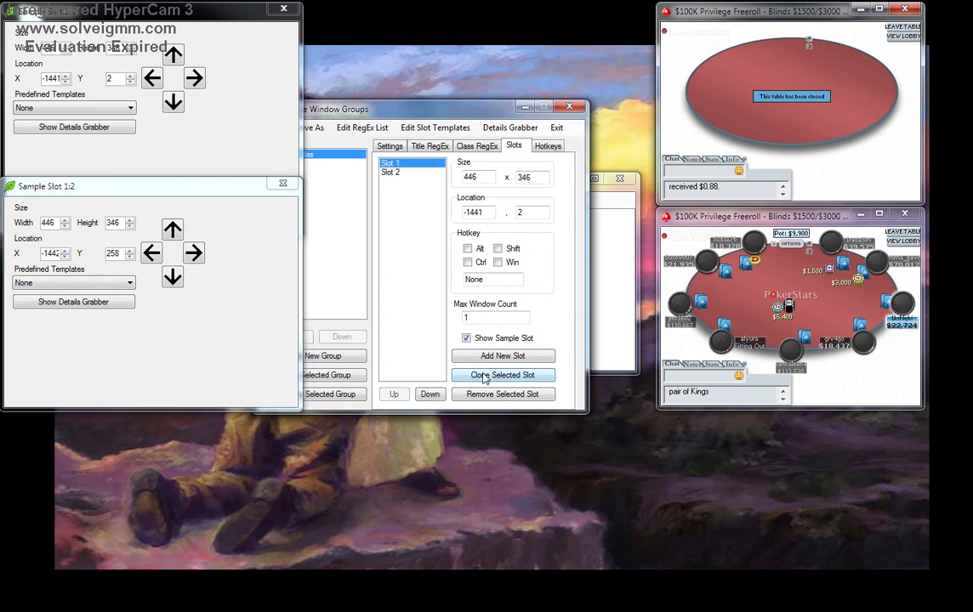
pyautogui.click(393, 173)
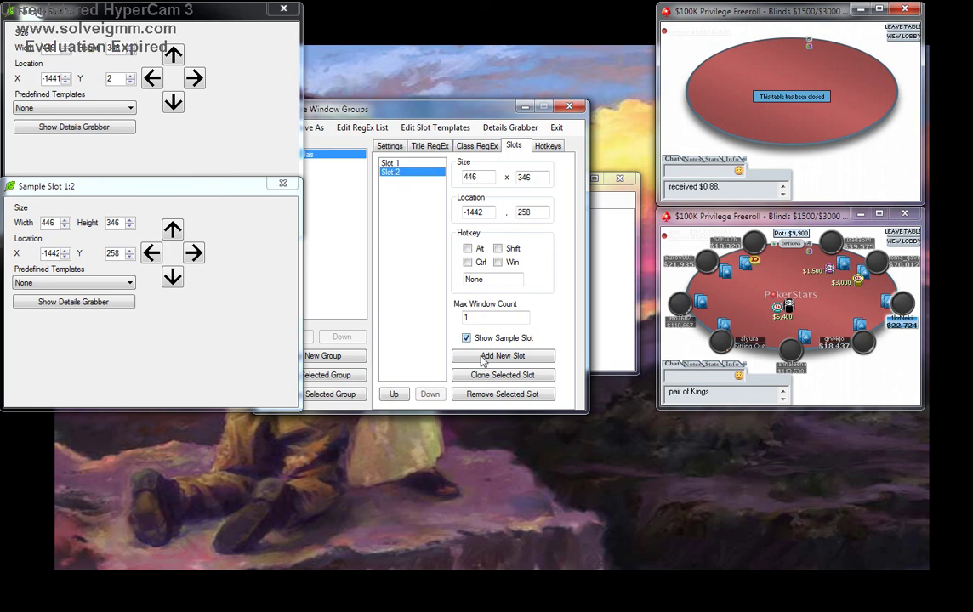
pyautogui.click(480, 373)
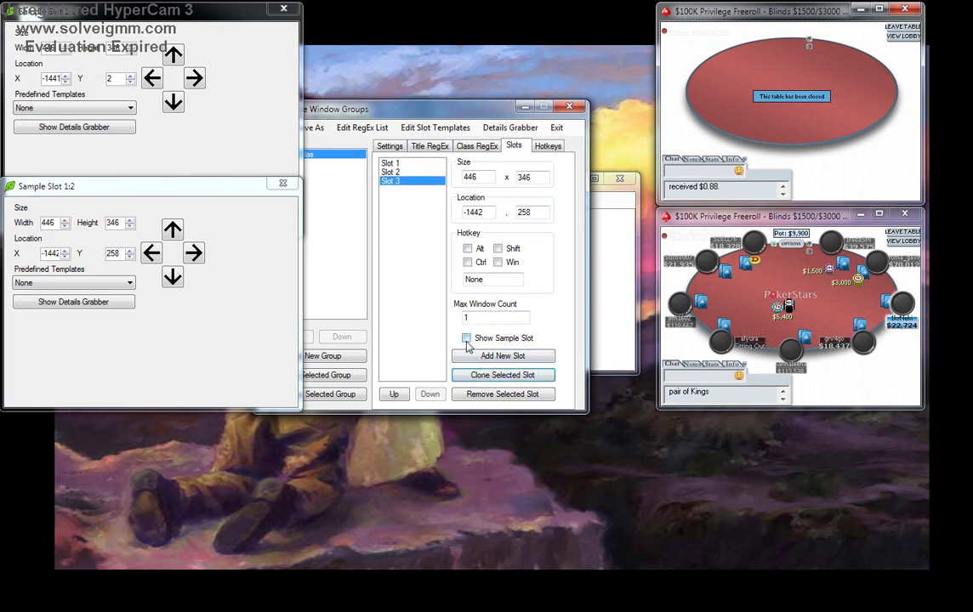
pyautogui.click(467, 338)
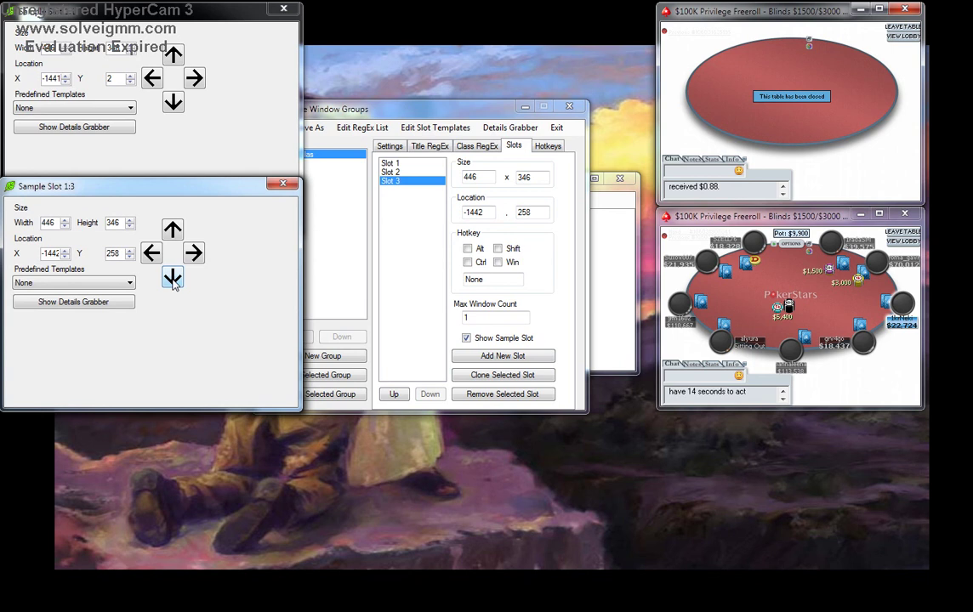
pyautogui.click(173, 278)
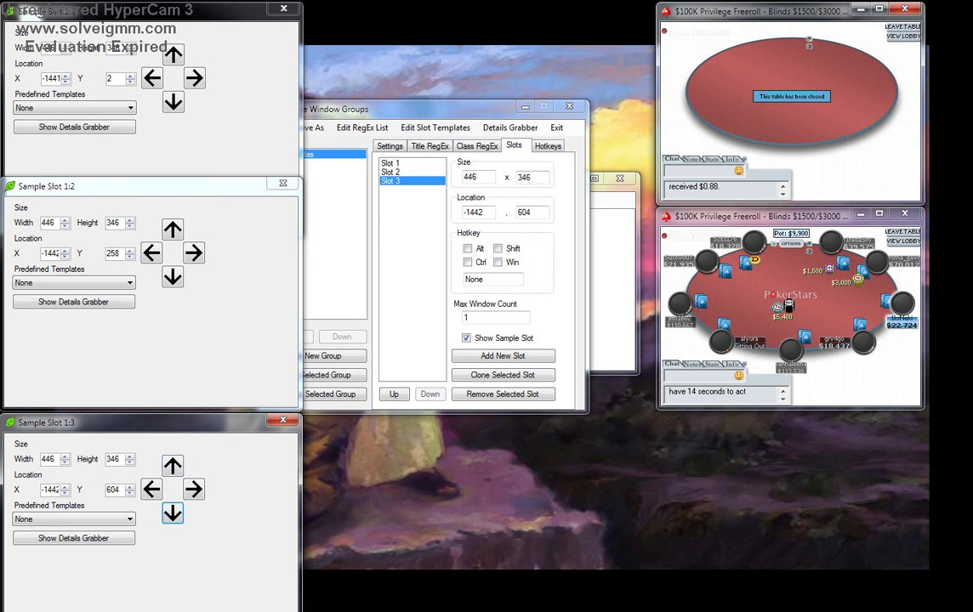
# Step: Open the calculator, multiply 258 by 2, and set the Slot 3 sample window's Y location to 516
pyautogui.press('XF86Calculator')
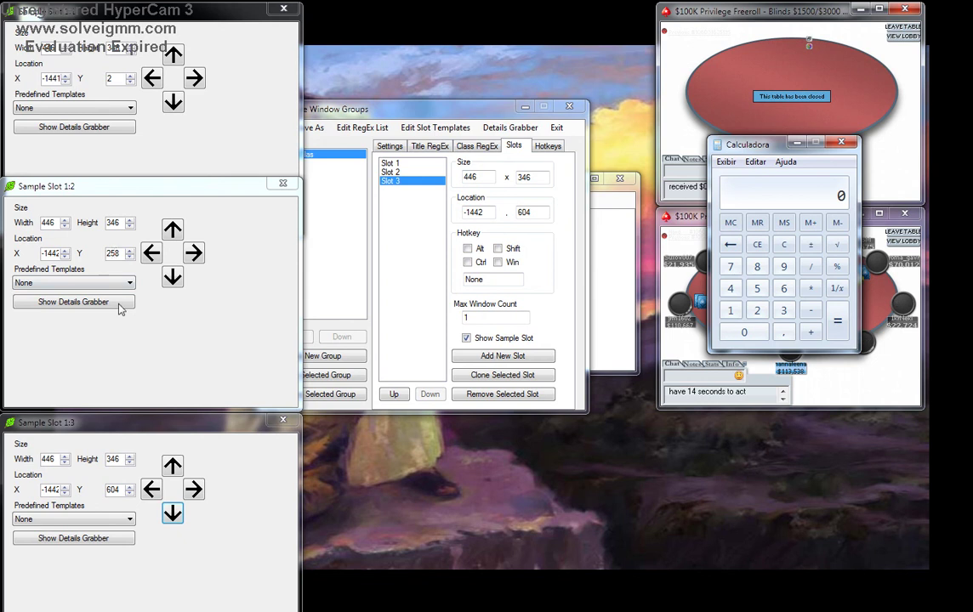
pyautogui.moveTo(731, 145); pyautogui.dragTo(413, 261)
pyautogui.click(438, 427)
pyautogui.click(439, 404)
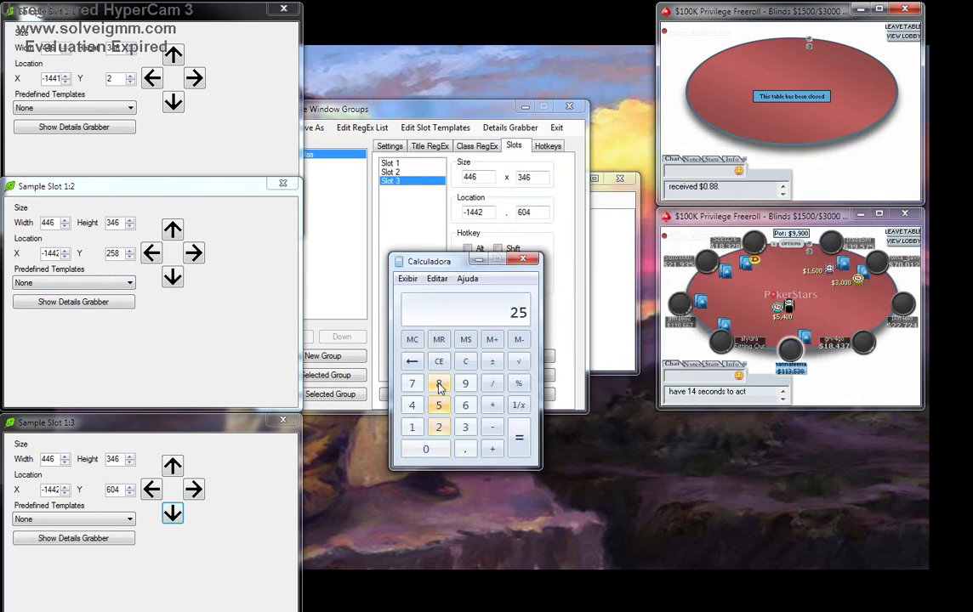
pyautogui.click(439, 383)
pyautogui.click(491, 405)
pyautogui.click(439, 427)
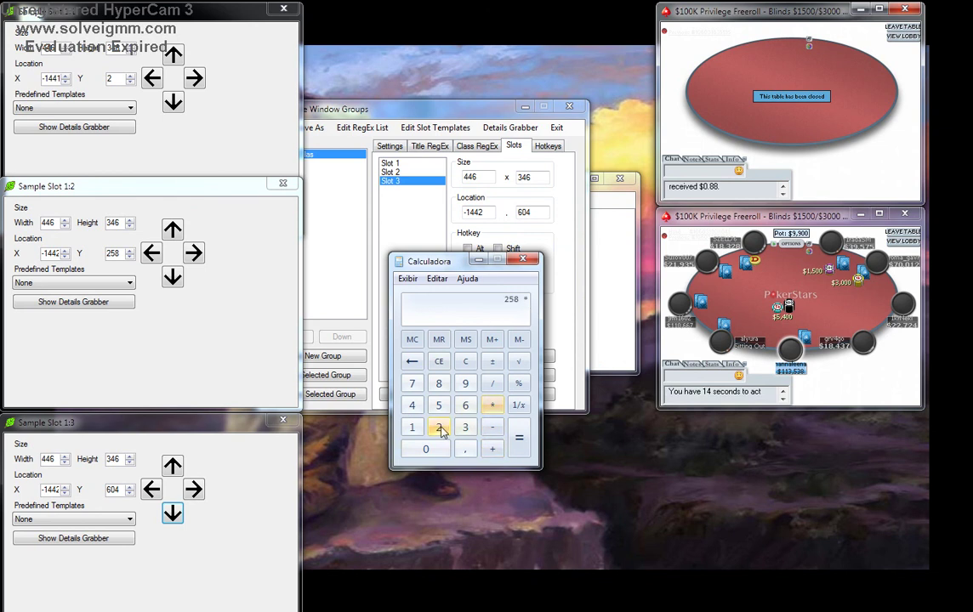
pyautogui.click(517, 435)
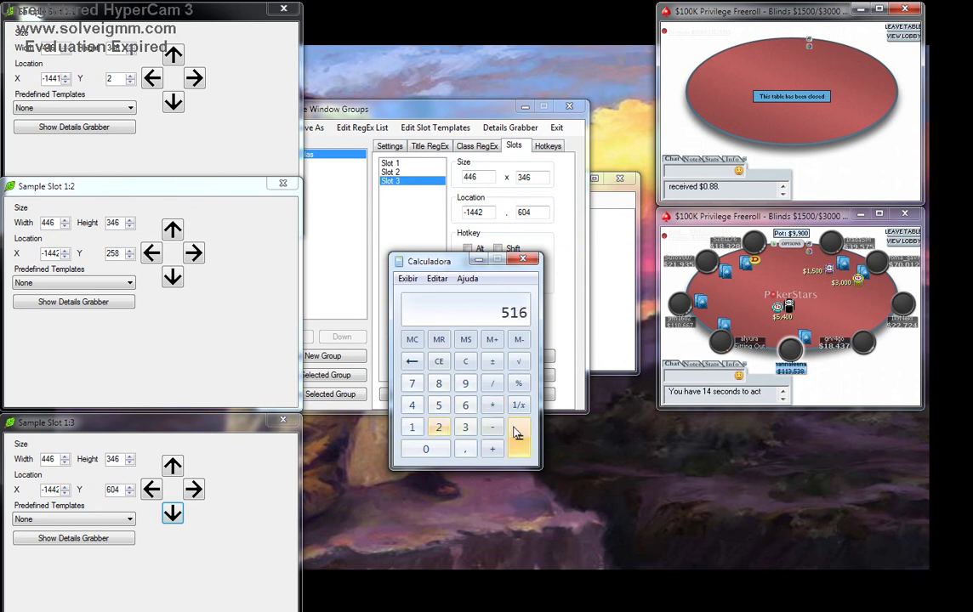
pyautogui.doubleClick(124, 490)
pyautogui.write('516')
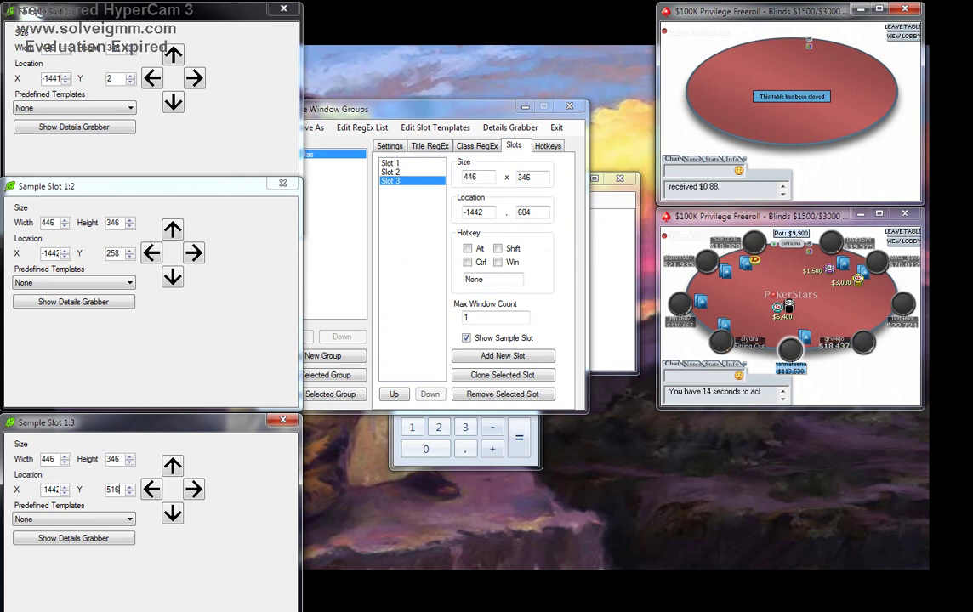
pyautogui.press('Return')
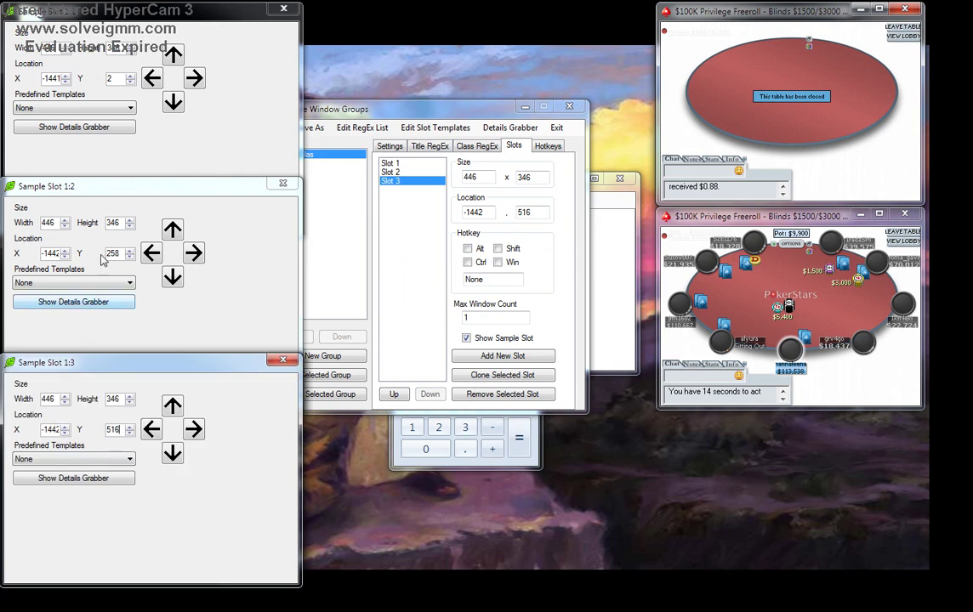
# Step: Bring each sample window forward to check how the slots overlap, and nudge Slot 3 down to Y 517
pyautogui.click(161, 146)
pyautogui.click(180, 296)
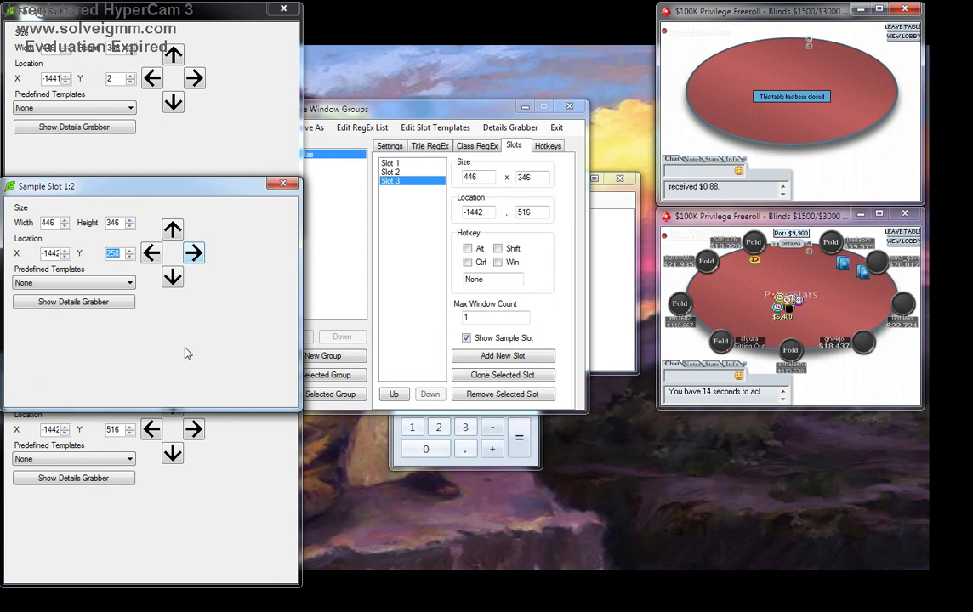
pyautogui.click(208, 482)
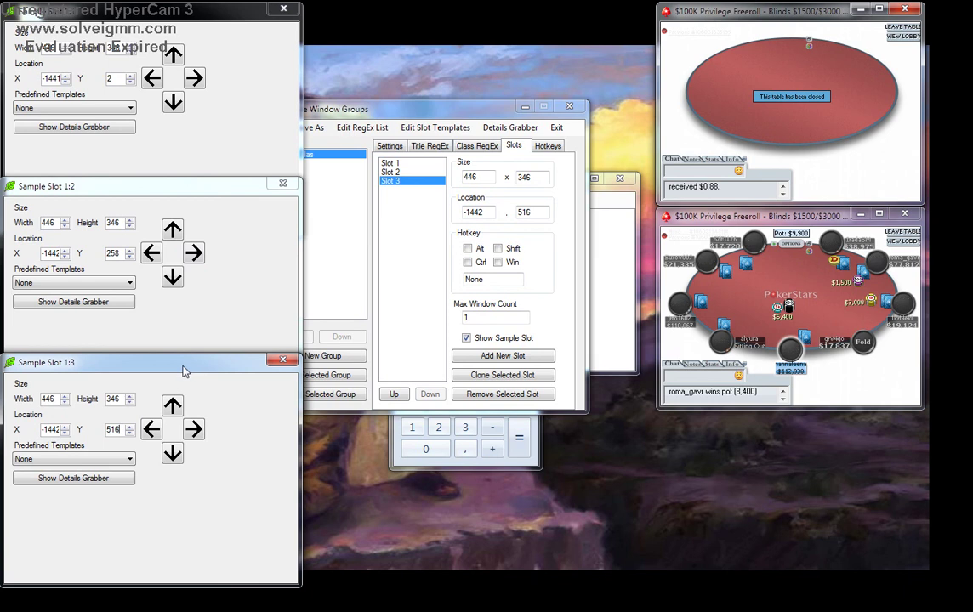
pyautogui.moveTo(183, 372); pyautogui.dragTo(183, 372)
# Step: Enlarge the Slot 1 sample window to 467 x 363 and remove Slots 3 and 2 along with their sample windows
pyautogui.click(209, 163)
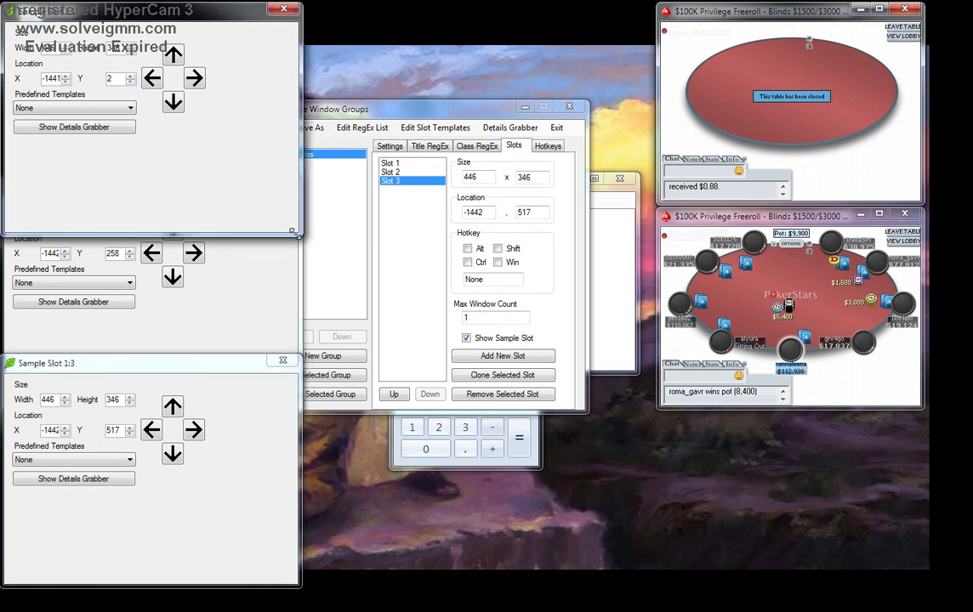
pyautogui.moveTo(293, 232); pyautogui.dragTo(309, 244)
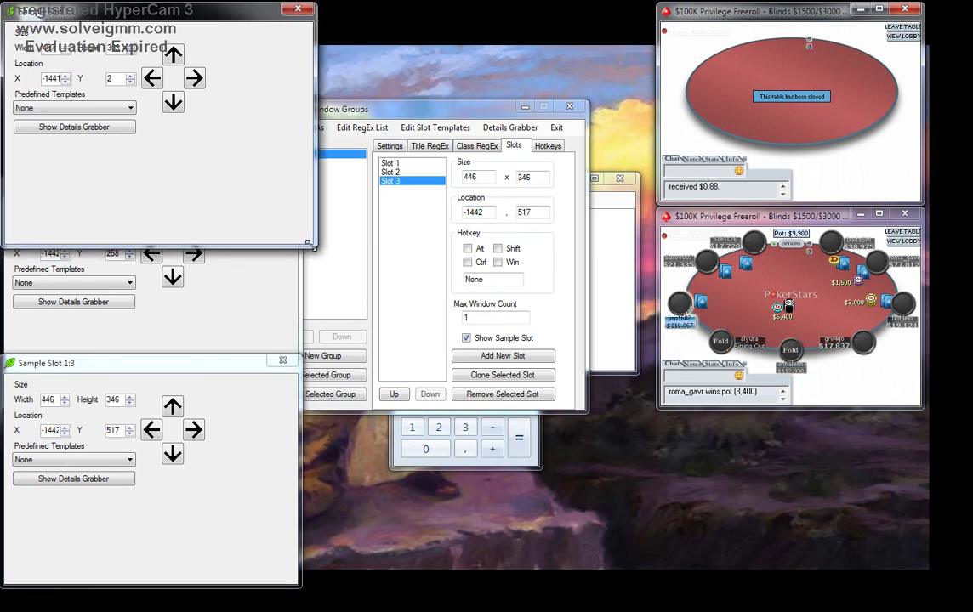
pyautogui.click(276, 294)
pyautogui.click(285, 185)
pyautogui.click(285, 361)
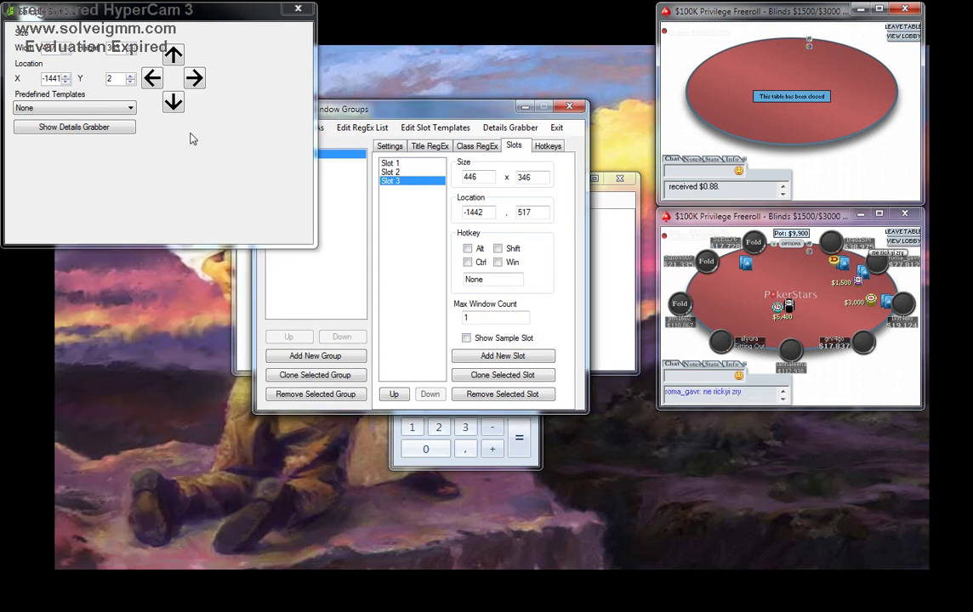
pyautogui.click(489, 394)
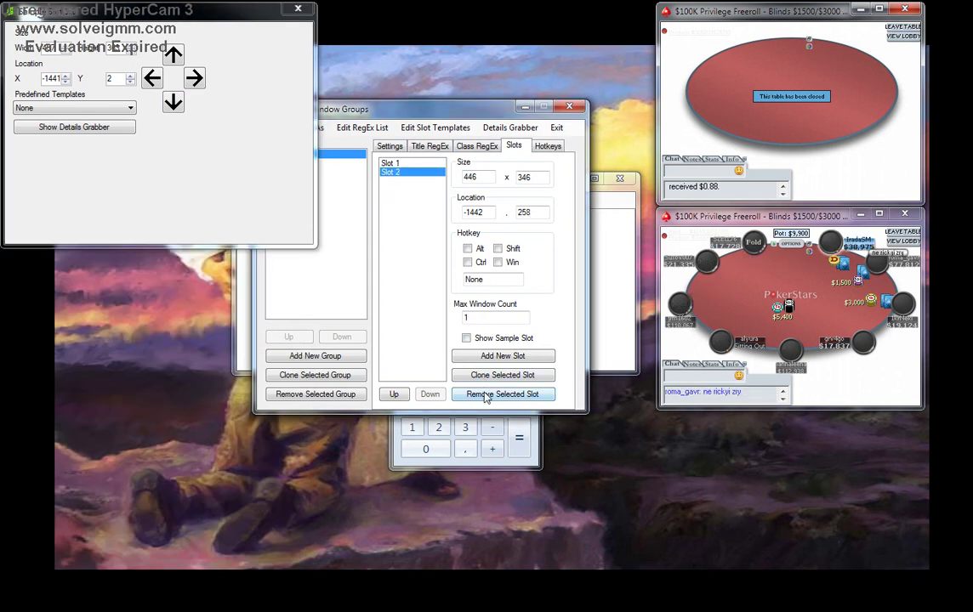
pyautogui.click(489, 394)
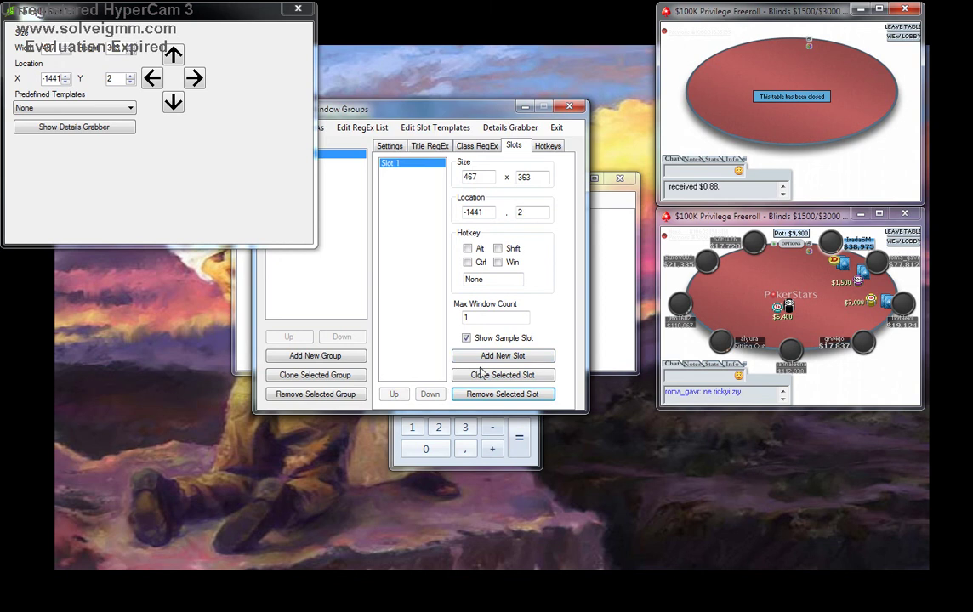
# Step: Clone Slot 1, show the copy's sample window, and place it directly below the first at Y 365
pyautogui.click(482, 375)
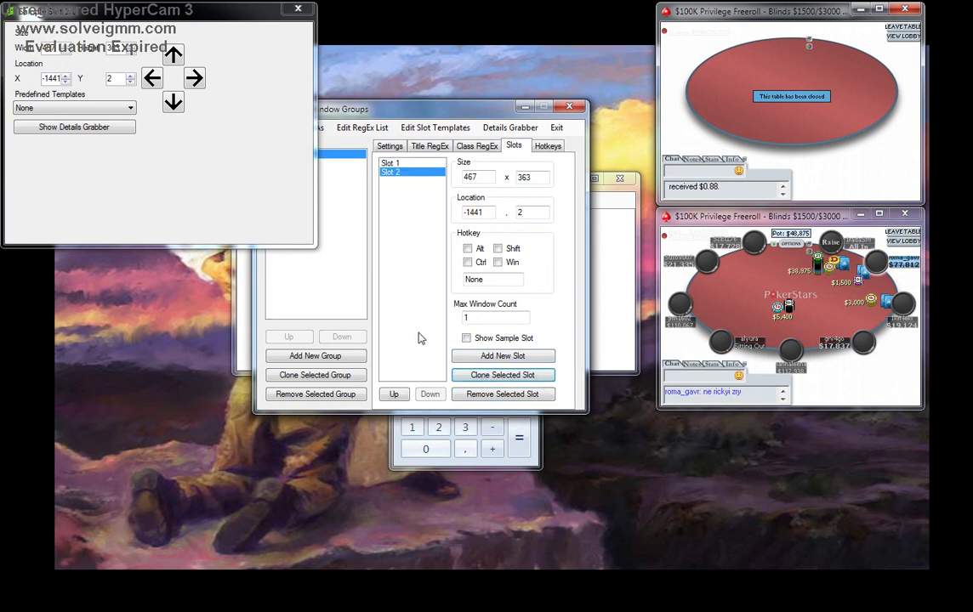
pyautogui.click(466, 338)
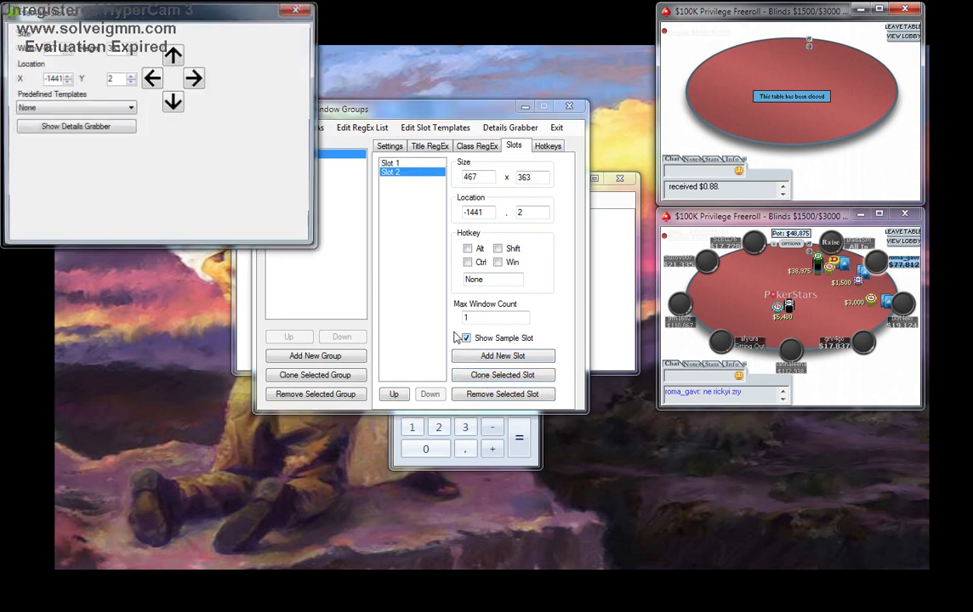
pyautogui.click(174, 103)
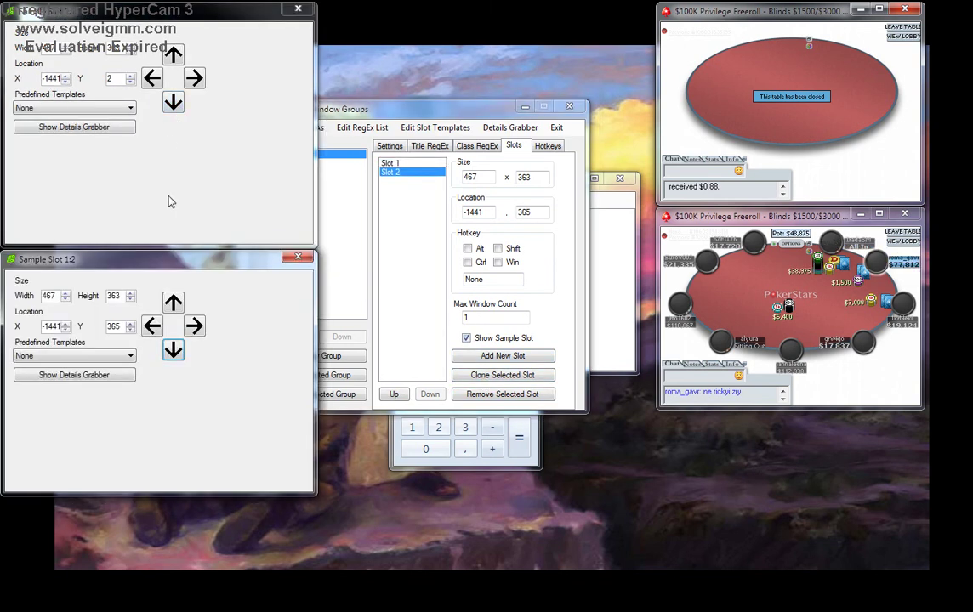
pyautogui.click(173, 350)
pyautogui.click(172, 550)
# Step: Reposition the Slot 2 sample window to X -1440, Y 274, checking its overlap against Slot 1
pyautogui.moveTo(176, 262); pyautogui.dragTo(179, 192)
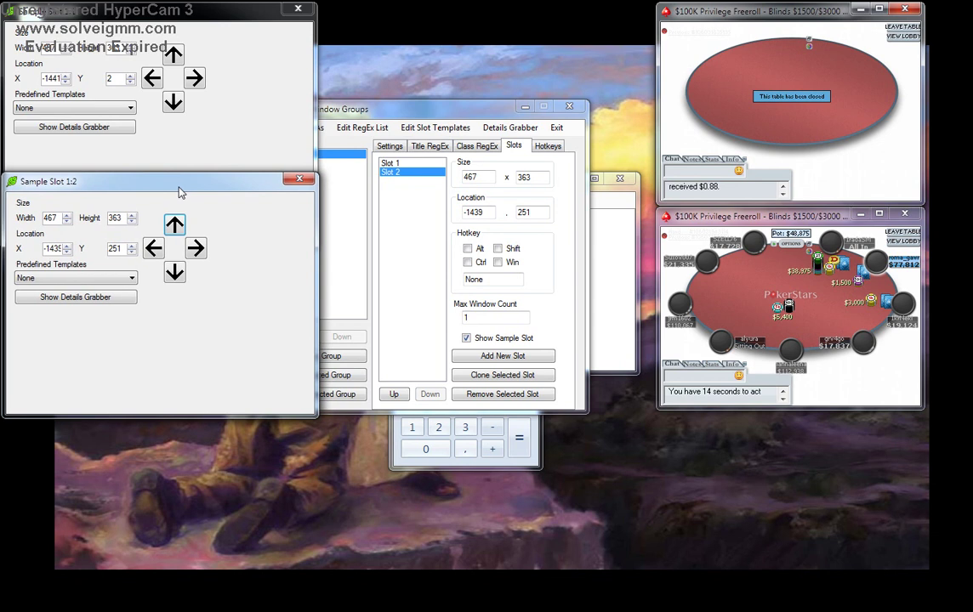
pyautogui.click(188, 169)
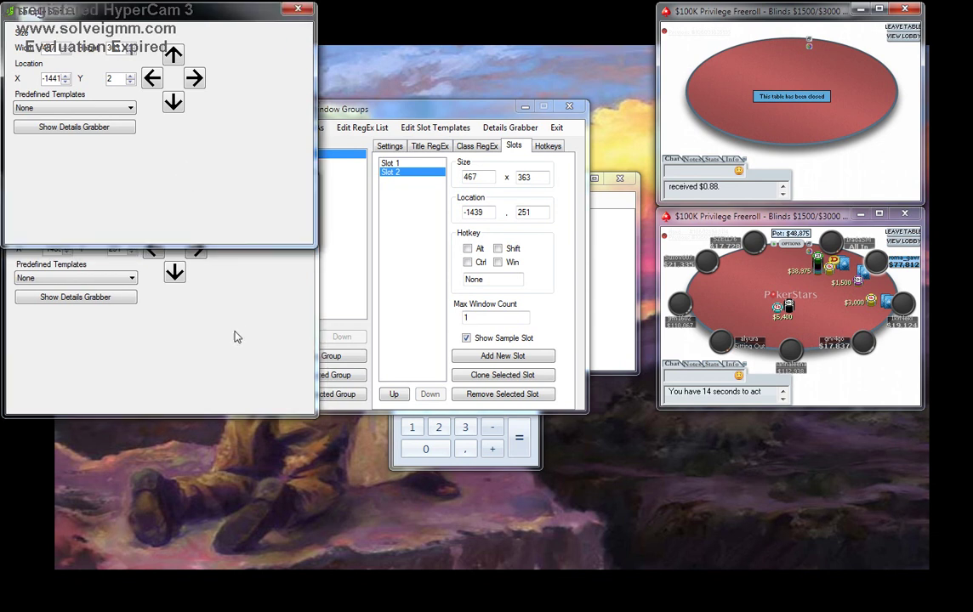
pyautogui.click(237, 337)
pyautogui.moveTo(191, 189); pyautogui.dragTo(193, 207)
pyautogui.click(188, 174)
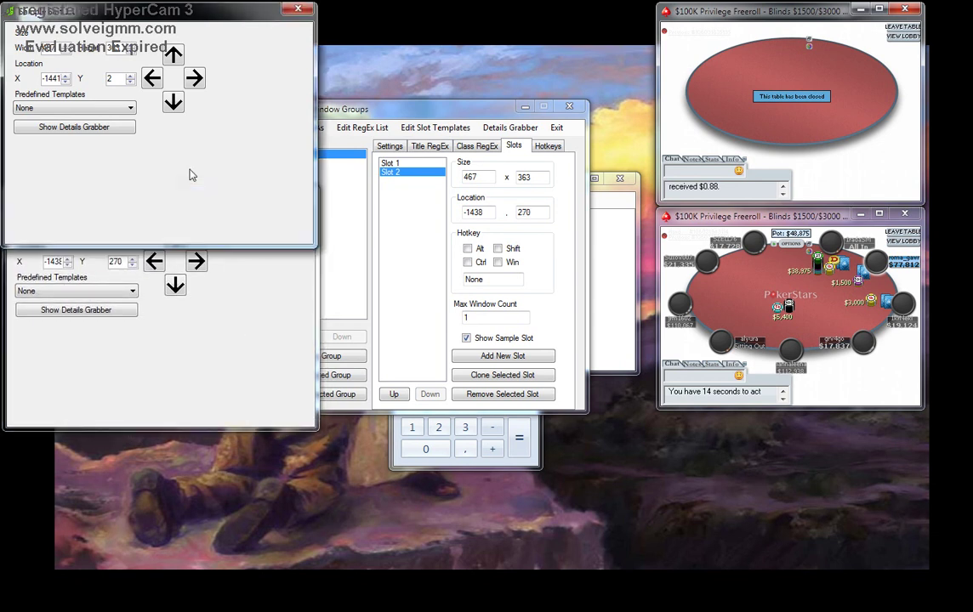
pyautogui.click(225, 313)
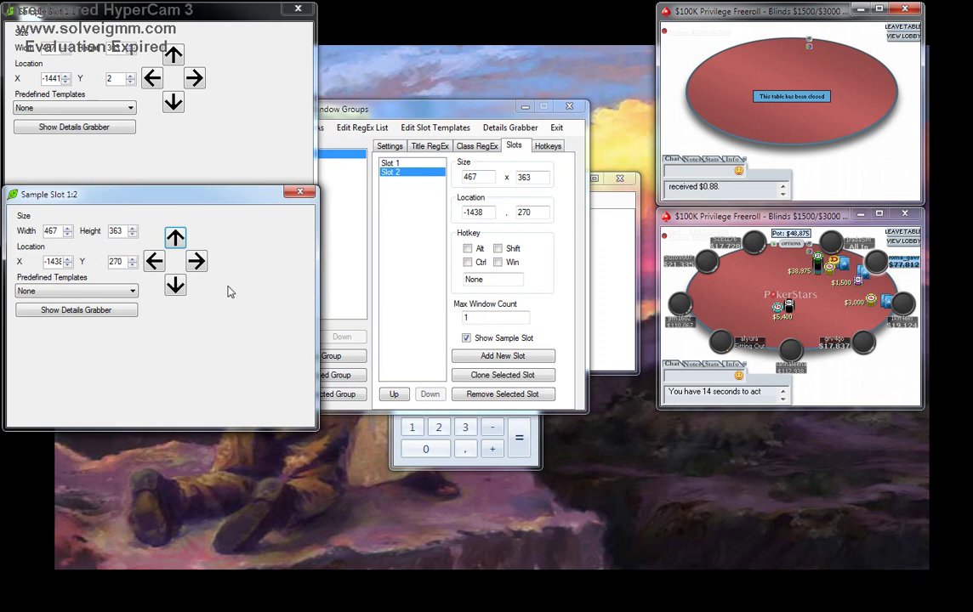
pyautogui.moveTo(204, 206); pyautogui.dragTo(202, 209)
pyautogui.click(204, 181)
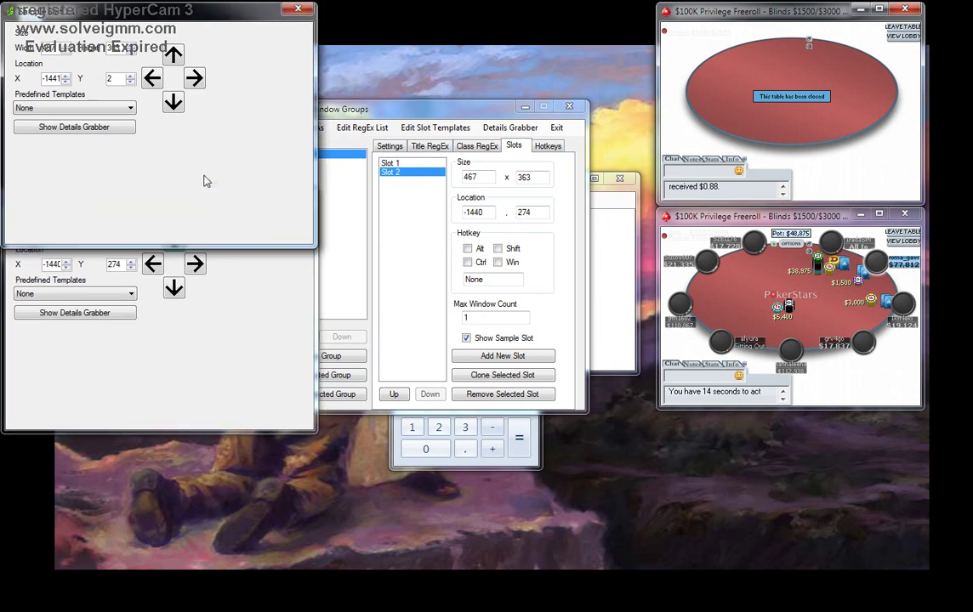
pyautogui.click(261, 332)
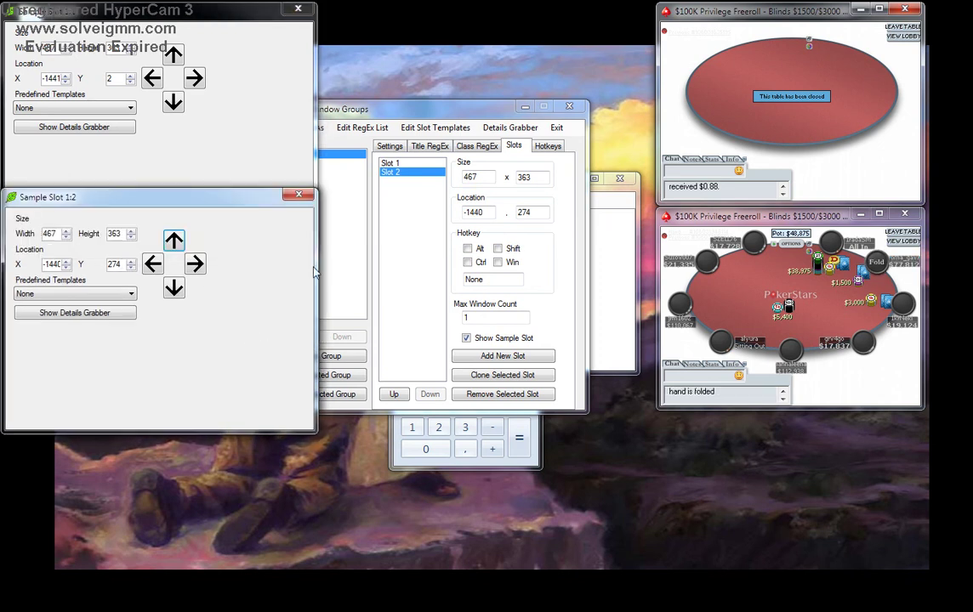
# Step: Clone Slot 2, show the copy's sample window, and shift it down one slot height to Y 637
pyautogui.click(474, 358)
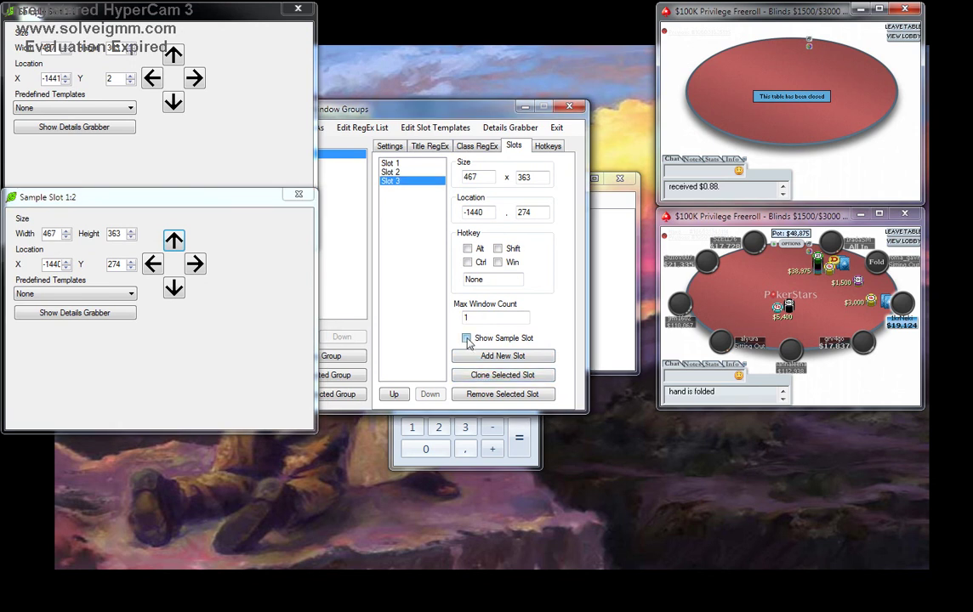
pyautogui.click(175, 289)
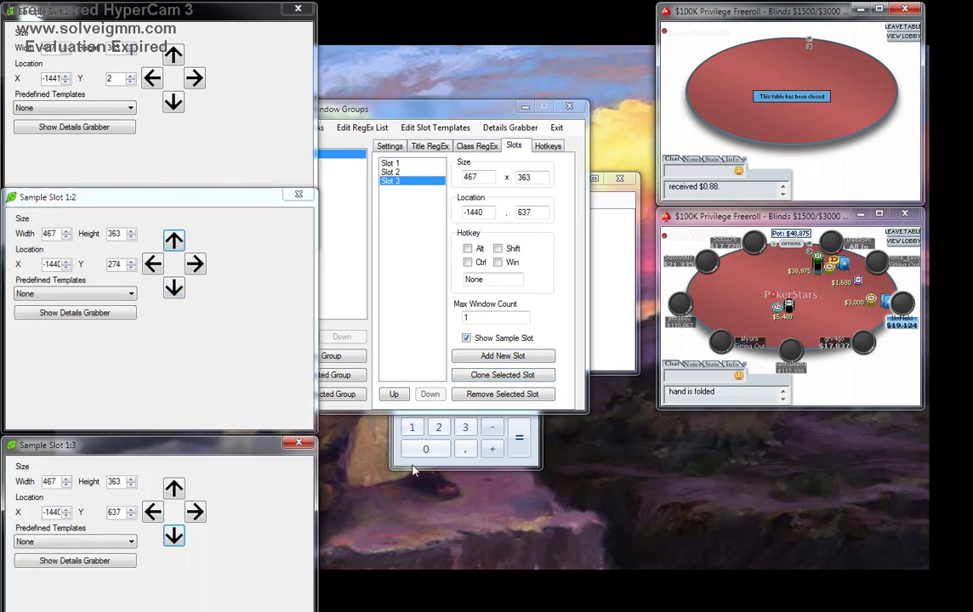
# Step: Multiply 274 by 2 in the calculator and set the Slot 3 sample window's Y location to 548
pyautogui.click(439, 411)
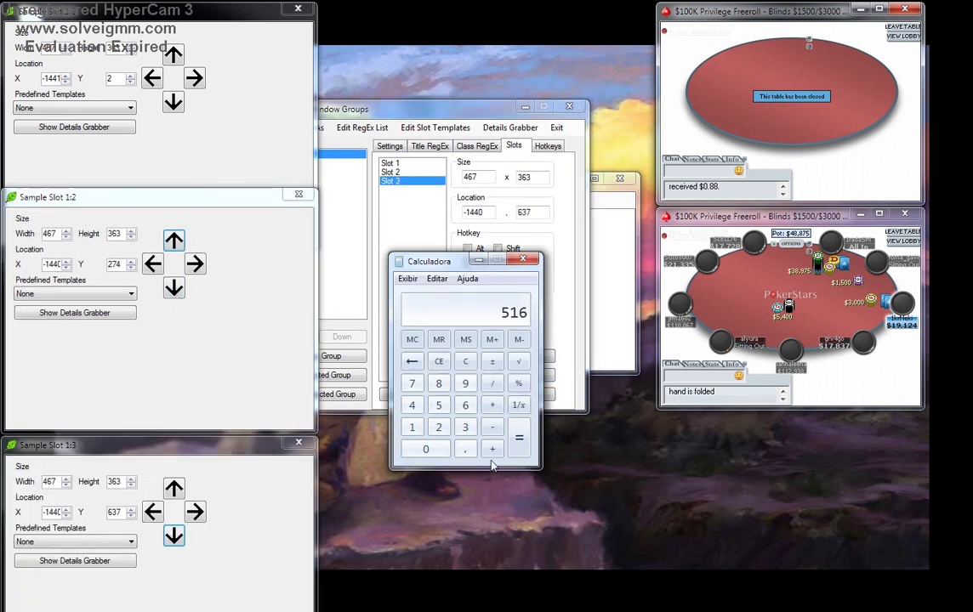
pyautogui.click(465, 361)
pyautogui.click(439, 427)
pyautogui.click(412, 384)
pyautogui.click(412, 406)
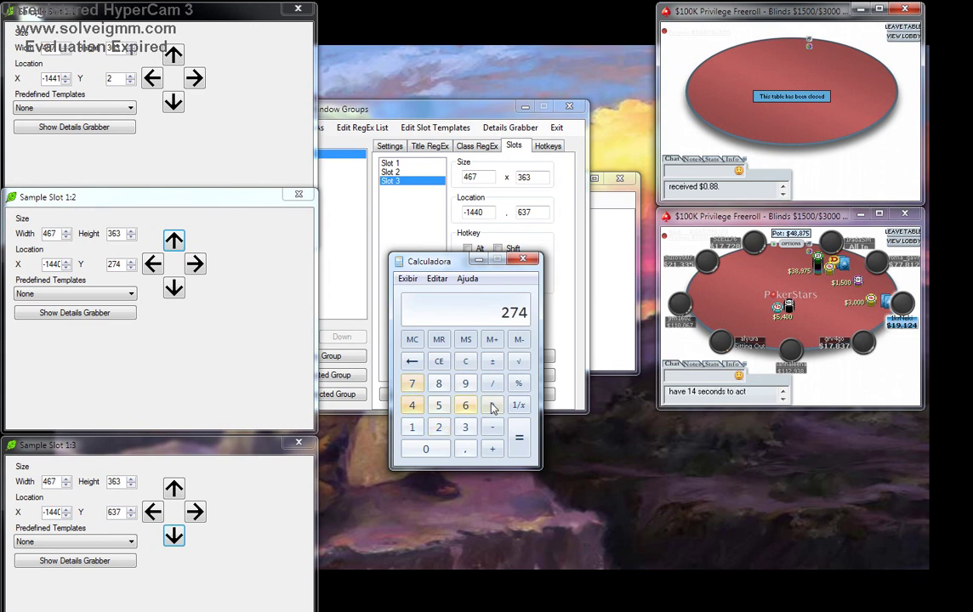
pyautogui.click(491, 406)
pyautogui.click(439, 427)
pyautogui.press('Return')
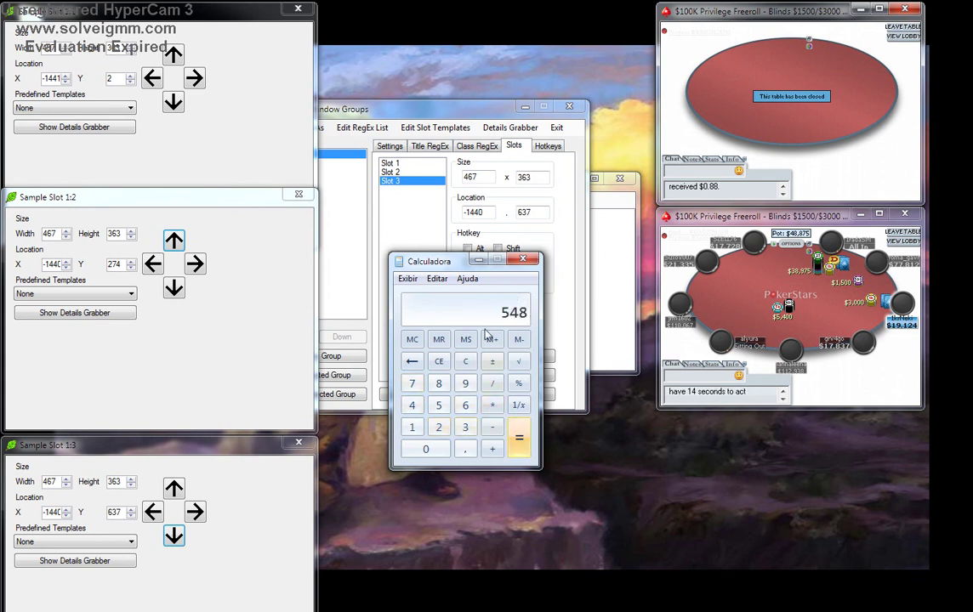
pyautogui.doubleClick(125, 511)
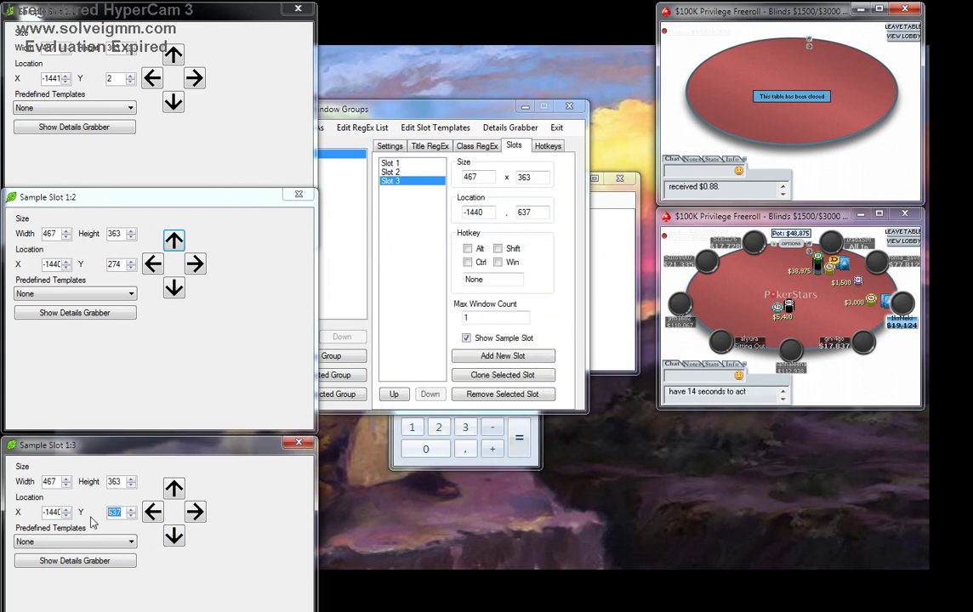
pyautogui.write('548')
pyautogui.press('Return')
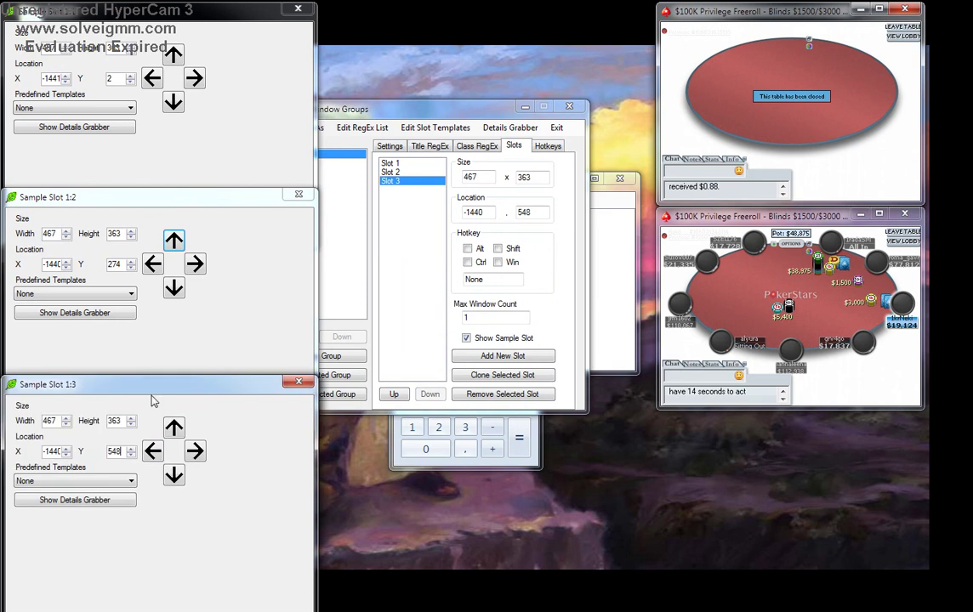
# Step: Bring the sample windows forward to compare their overlap, and move the Slot 2 sample window to X -1441, Y 268
pyautogui.click(159, 358)
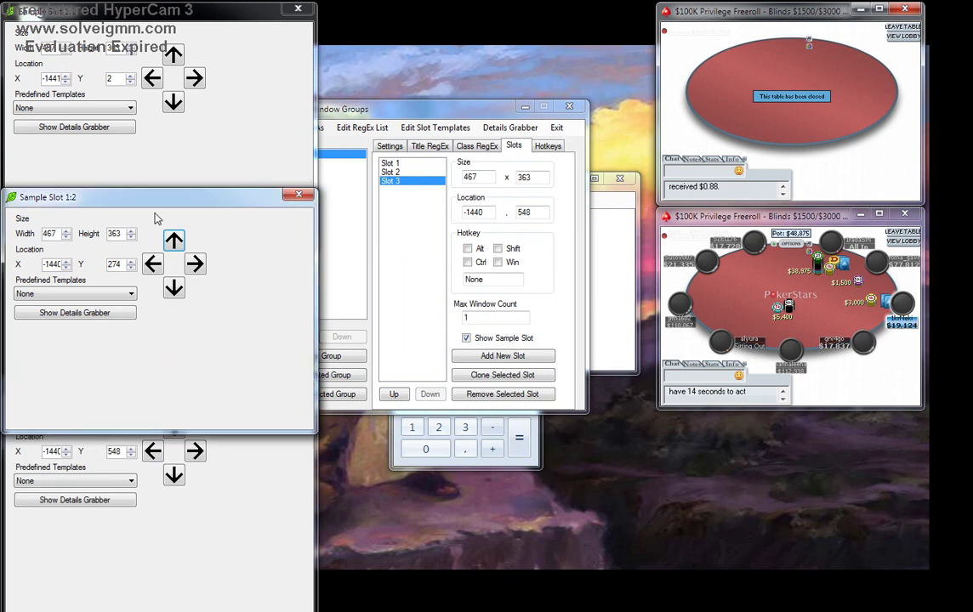
pyautogui.click(169, 164)
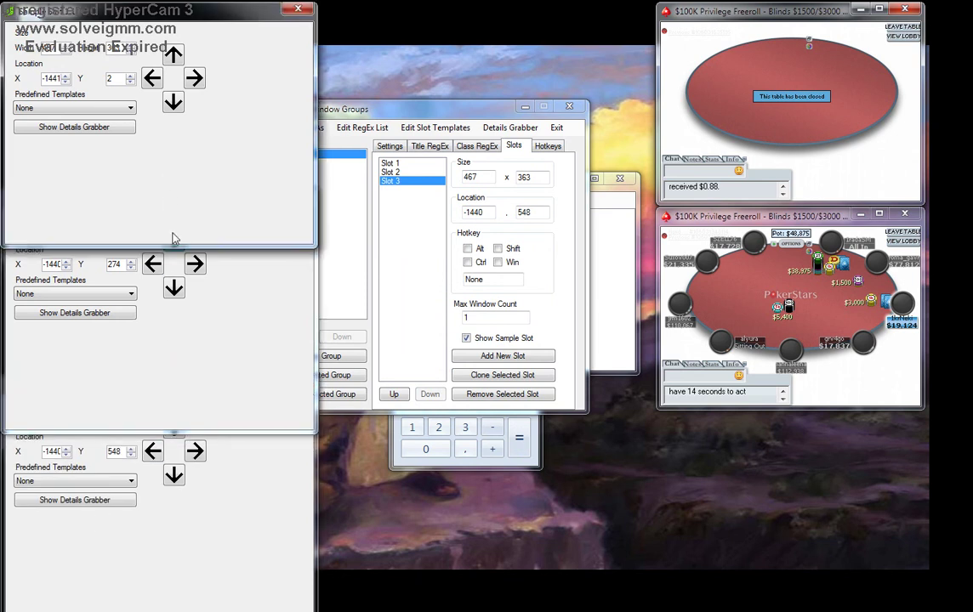
pyautogui.click(243, 560)
pyautogui.click(228, 327)
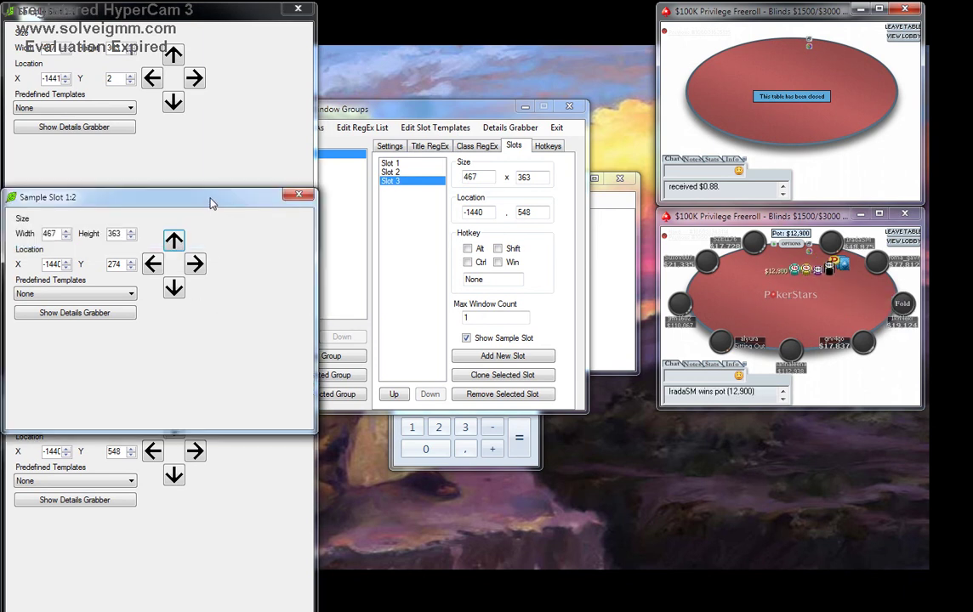
pyautogui.moveTo(212, 203); pyautogui.dragTo(211, 199)
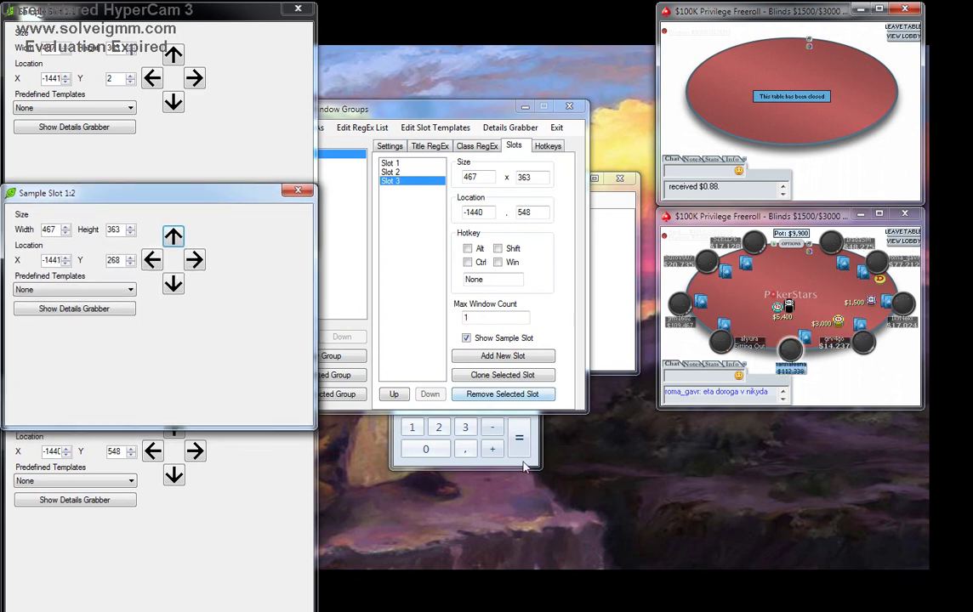
# Step: Clear the calculator and multiply 268 by 2 to work out the Y location for Slot 3
pyautogui.click(463, 422)
pyautogui.click(465, 361)
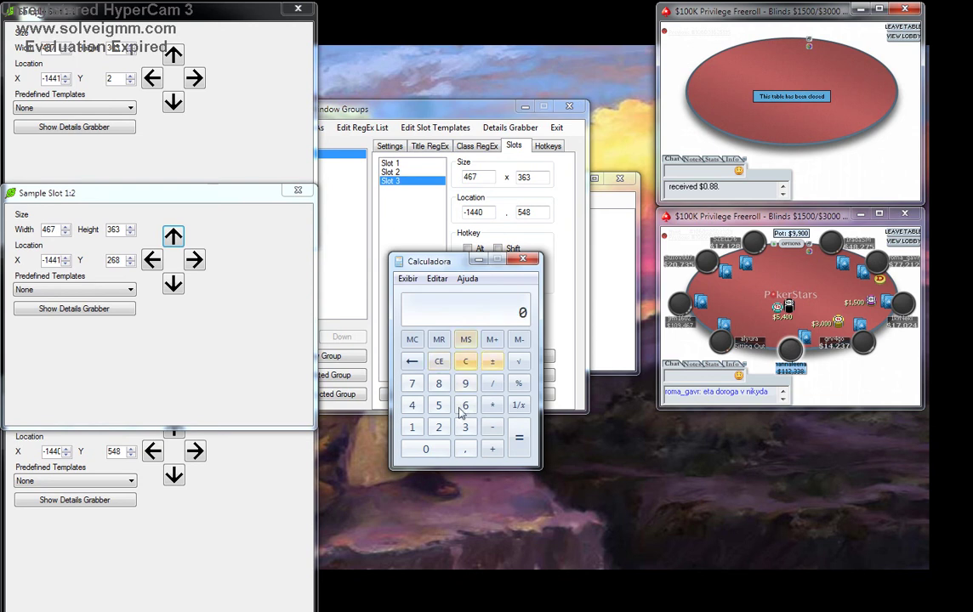
pyautogui.click(438, 427)
pyautogui.click(465, 405)
pyautogui.click(439, 383)
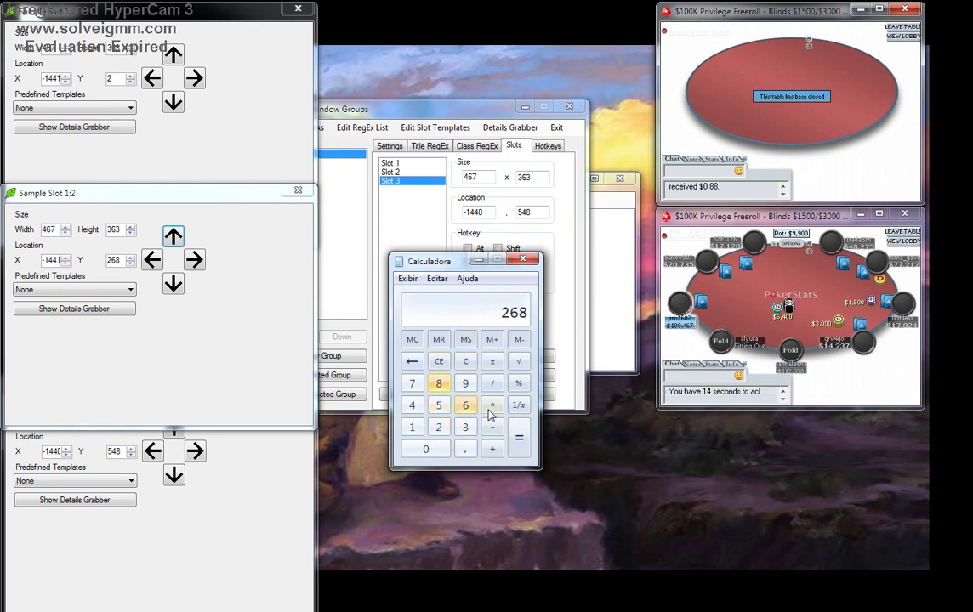
pyautogui.click(491, 405)
pyautogui.click(439, 427)
pyautogui.click(519, 437)
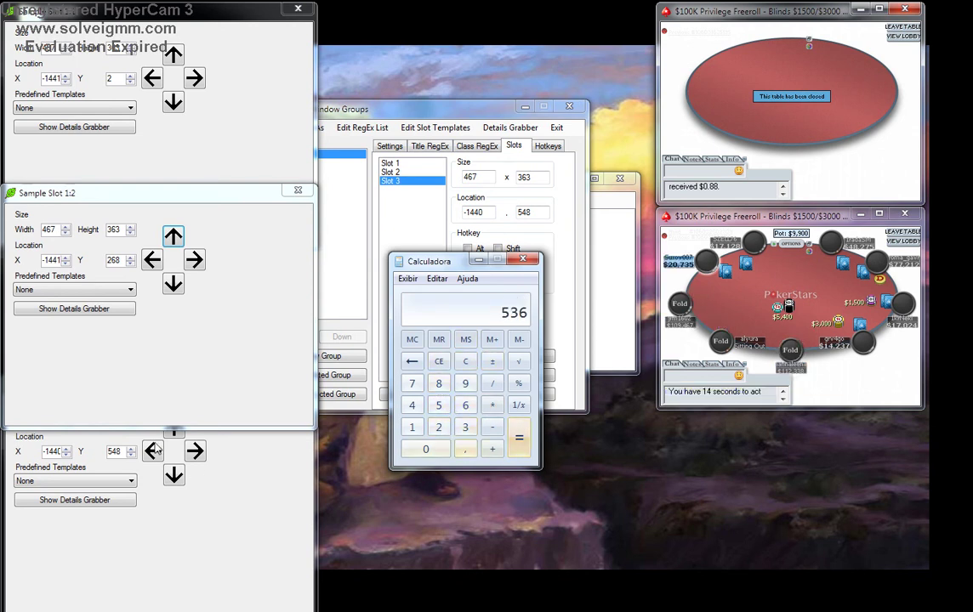
# Step: Set the Slot 3 sample window's Y location to 536 and close the calculator
pyautogui.doubleClick(113, 450)
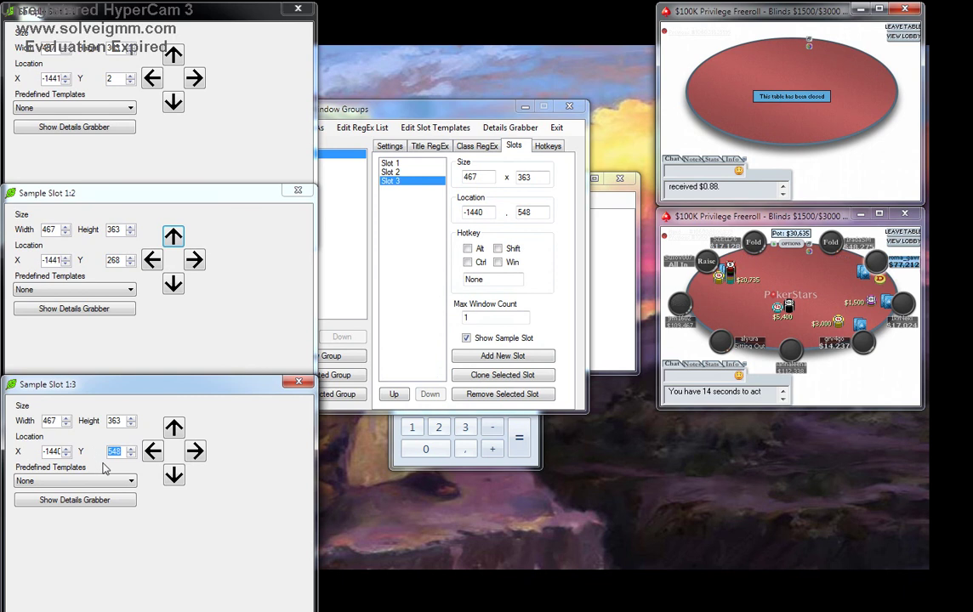
pyautogui.write('536')
pyautogui.click(489, 465)
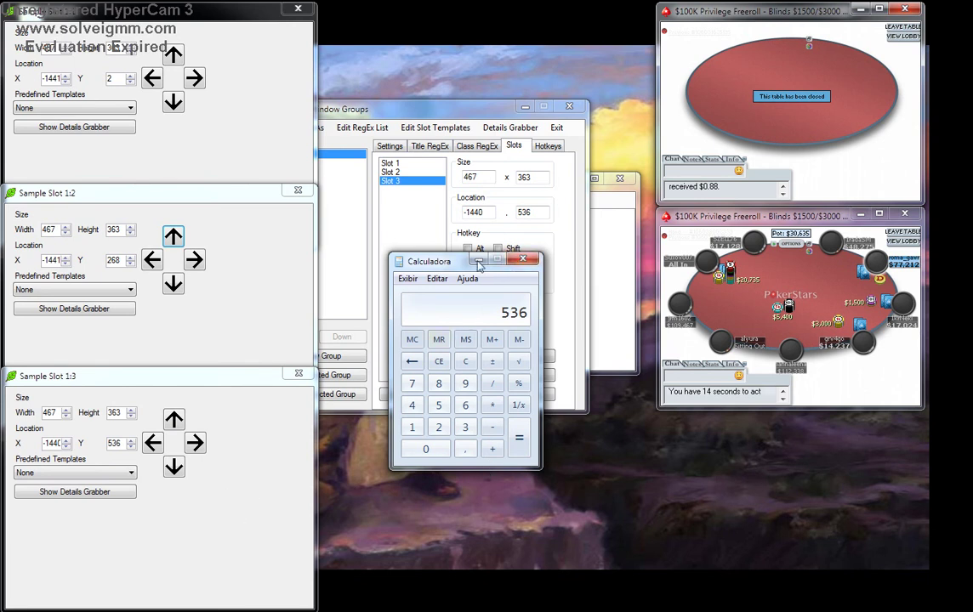
pyautogui.click(522, 260)
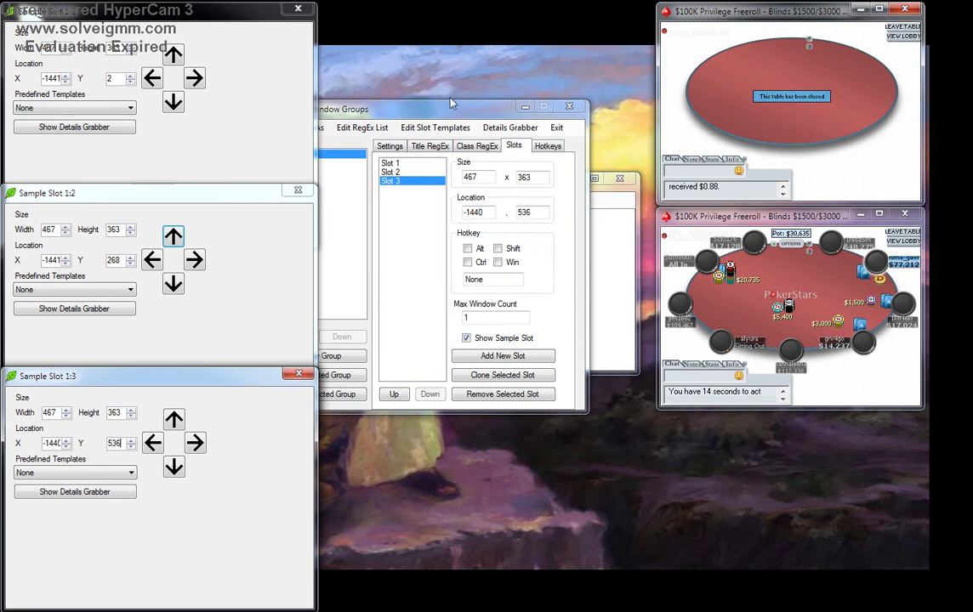
pyautogui.moveTo(403, 109); pyautogui.dragTo(526, 157)
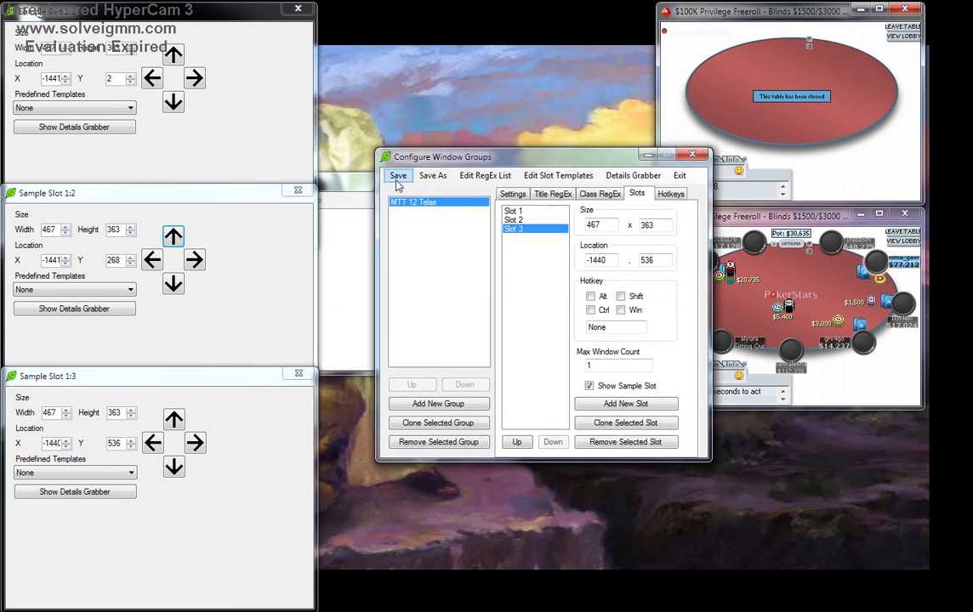
# Step: Try shifting the Slot 1 sample window sideways by one slot width, and return it to X -1441
pyautogui.click(195, 79)
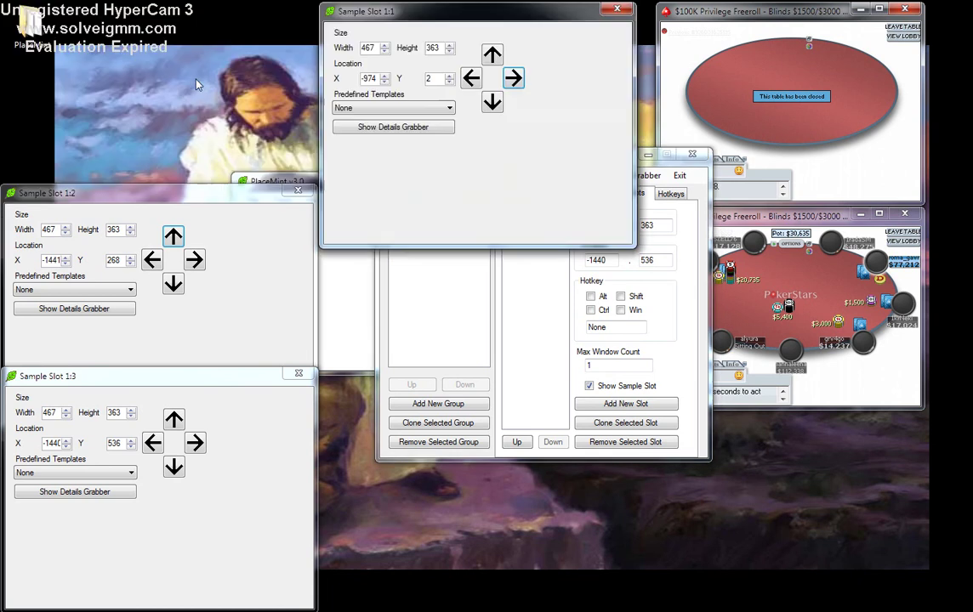
pyautogui.click(514, 78)
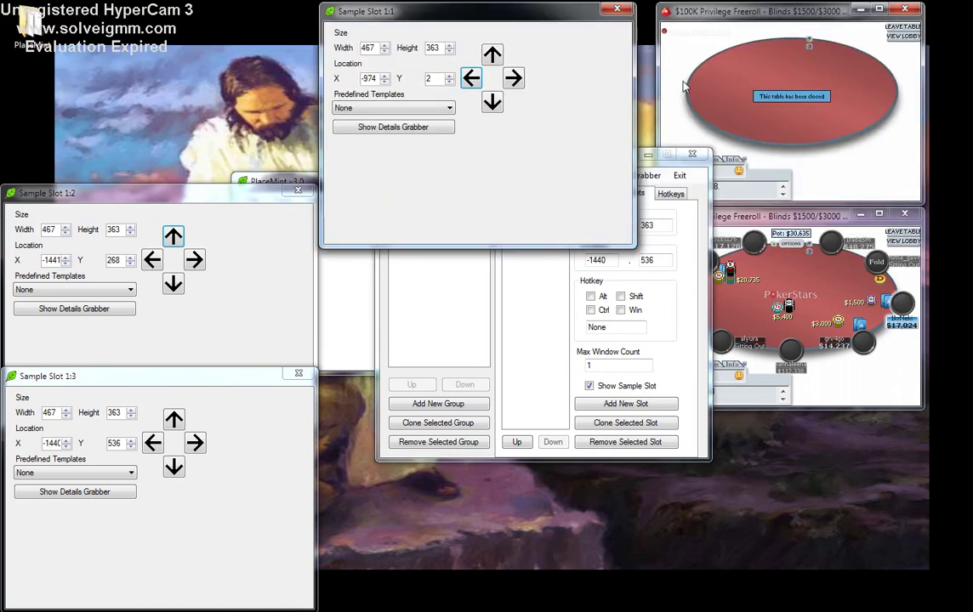
pyautogui.click(790, 78)
pyautogui.click(470, 78)
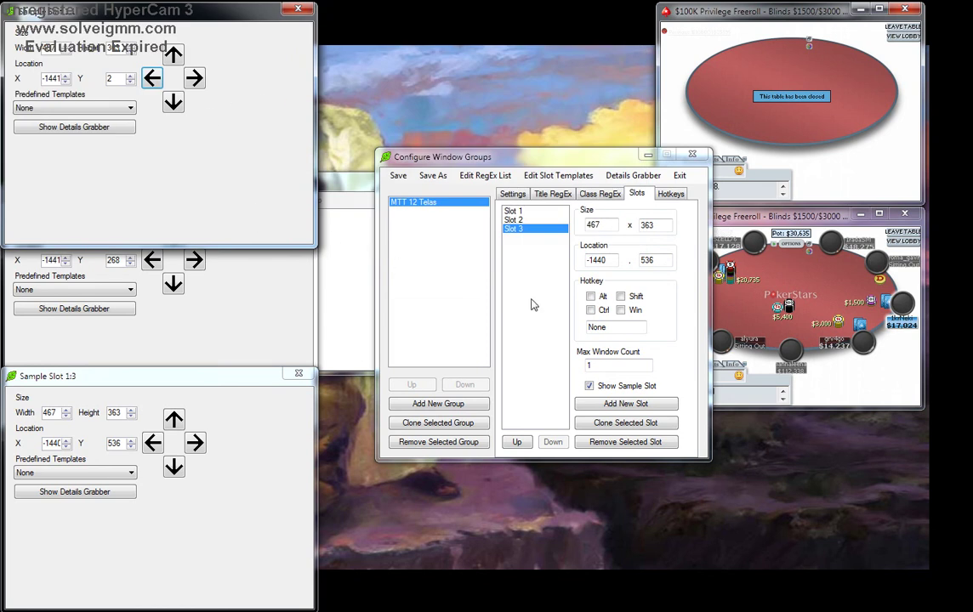
# Step: Save the MTT 12 Telas group with its three slots and exit the window group configuration
pyautogui.click(476, 271)
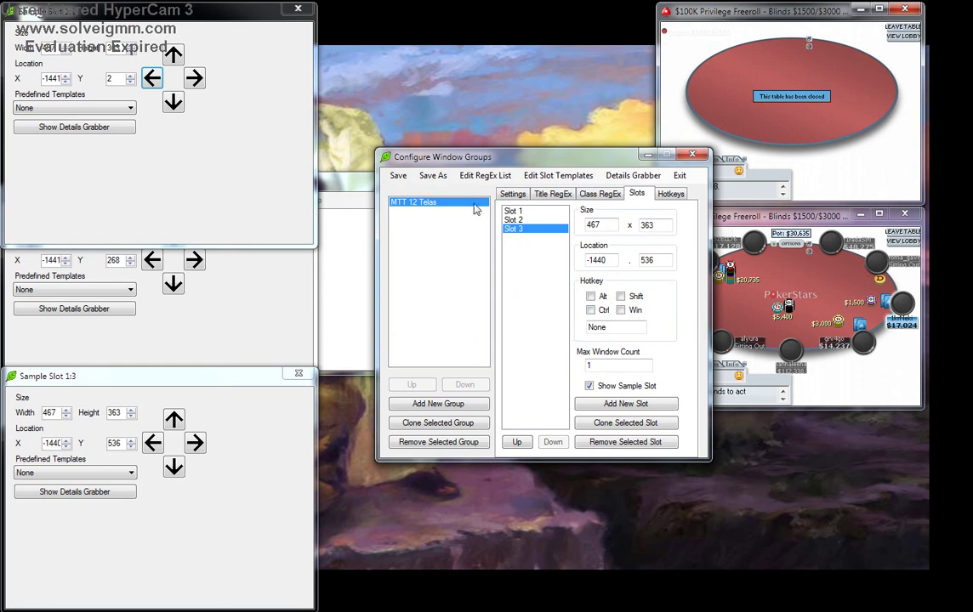
pyautogui.click(398, 175)
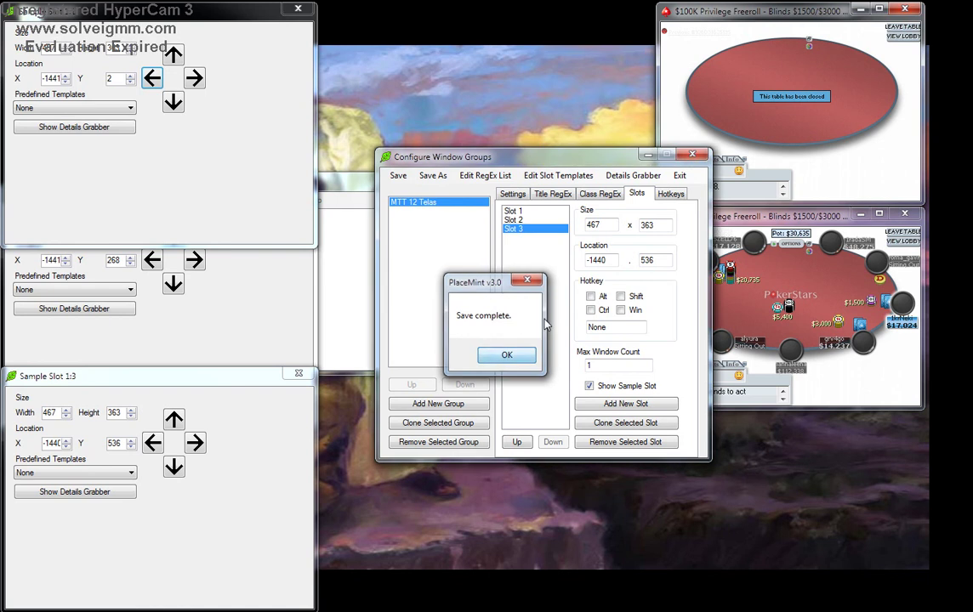
pyautogui.click(506, 354)
pyautogui.click(679, 177)
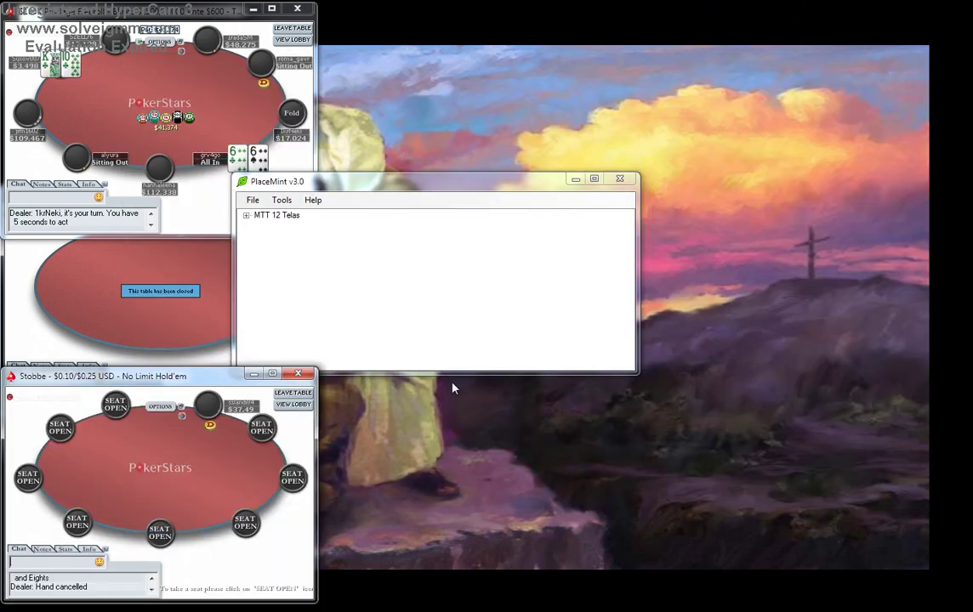
# Step: Bring each of the three stacked PokerStars tables forward to check how they overlap
pyautogui.click(154, 263)
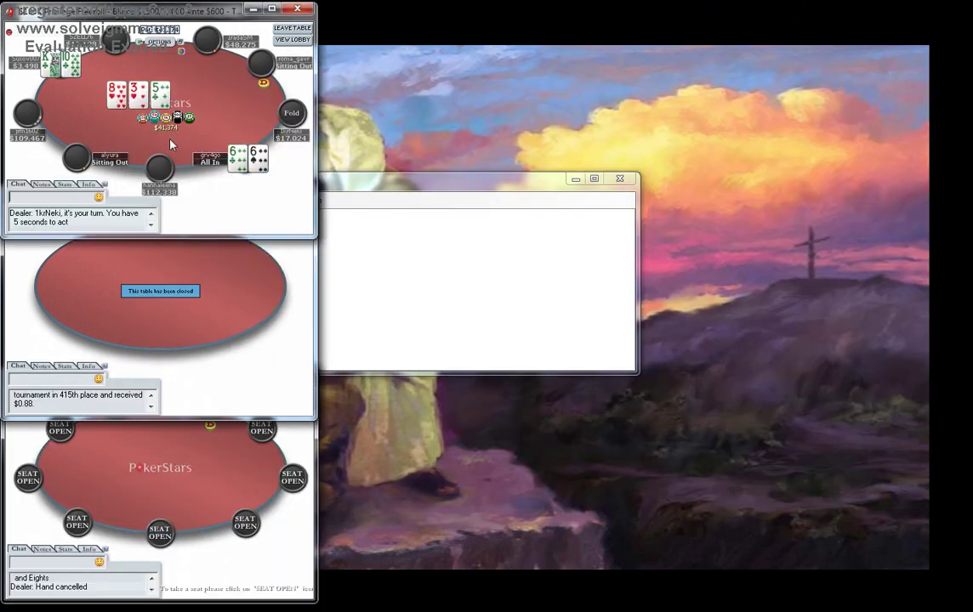
pyautogui.click(202, 485)
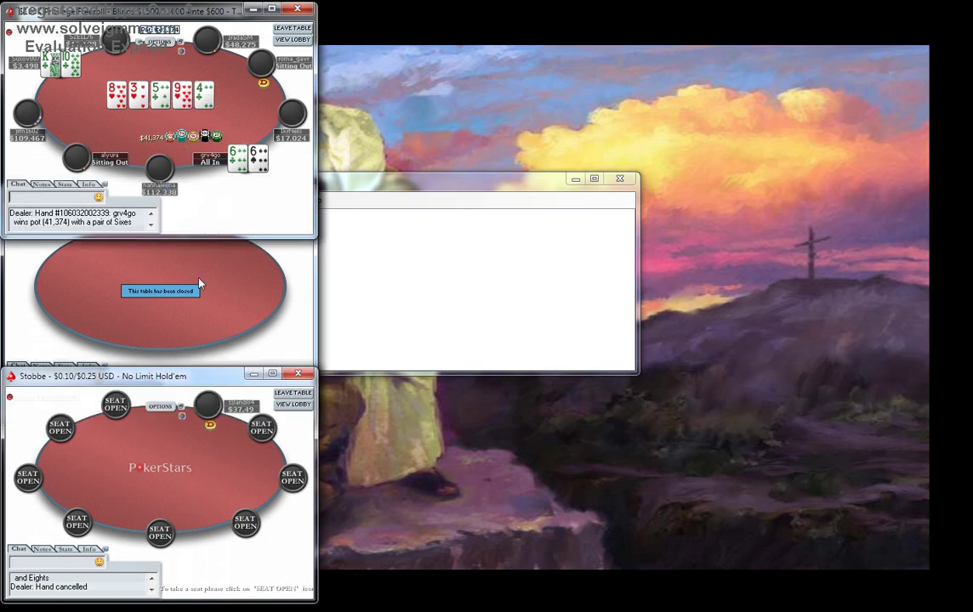
pyautogui.click(202, 325)
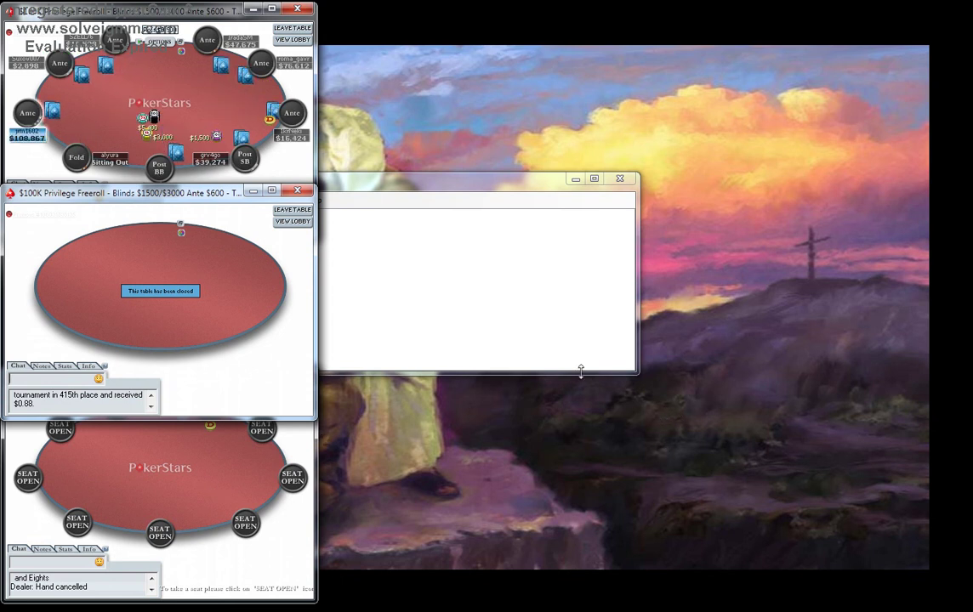
# Step: Move the PlaceMint window clear of the tables and reopen the window group configuration at the slots of MTT 12 Telas
pyautogui.moveTo(371, 183); pyautogui.dragTo(490, 183)
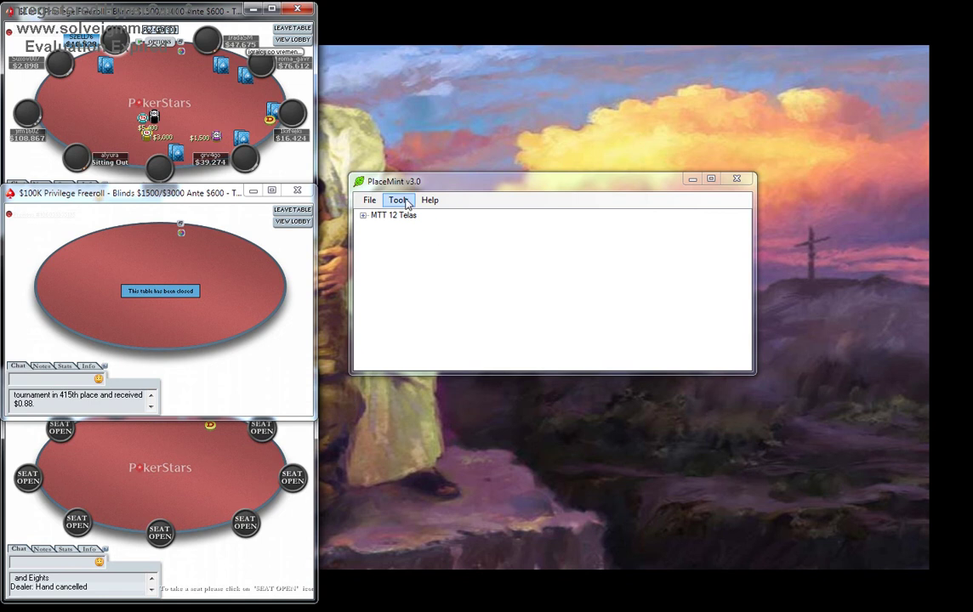
pyautogui.click(391, 216)
pyautogui.click(398, 200)
pyautogui.click(420, 231)
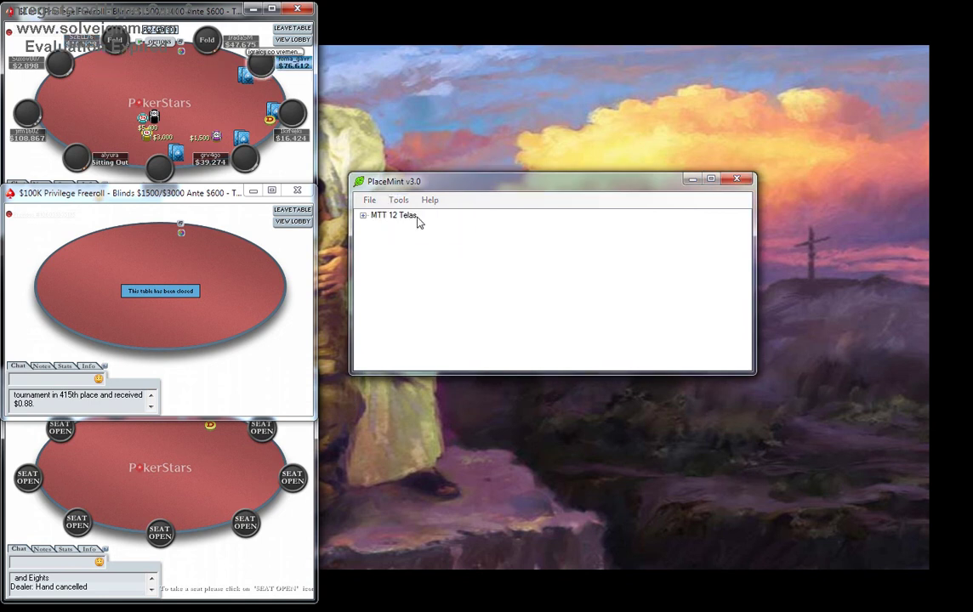
pyautogui.click(379, 163)
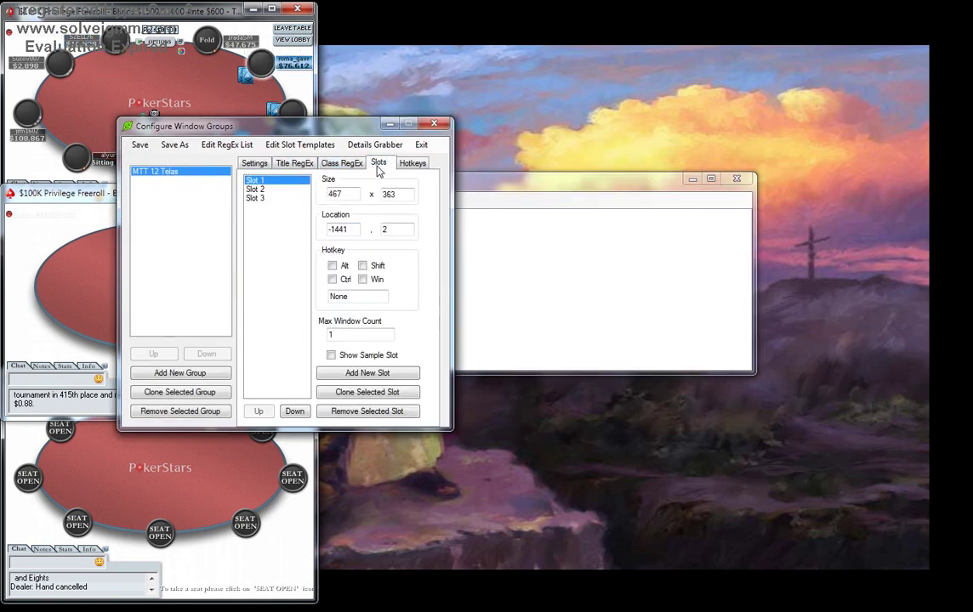
# Step: Show Slot 3's sample window, clone the slot, and shift the copy one slot width sideways to X -973, Y 536
pyautogui.click(257, 198)
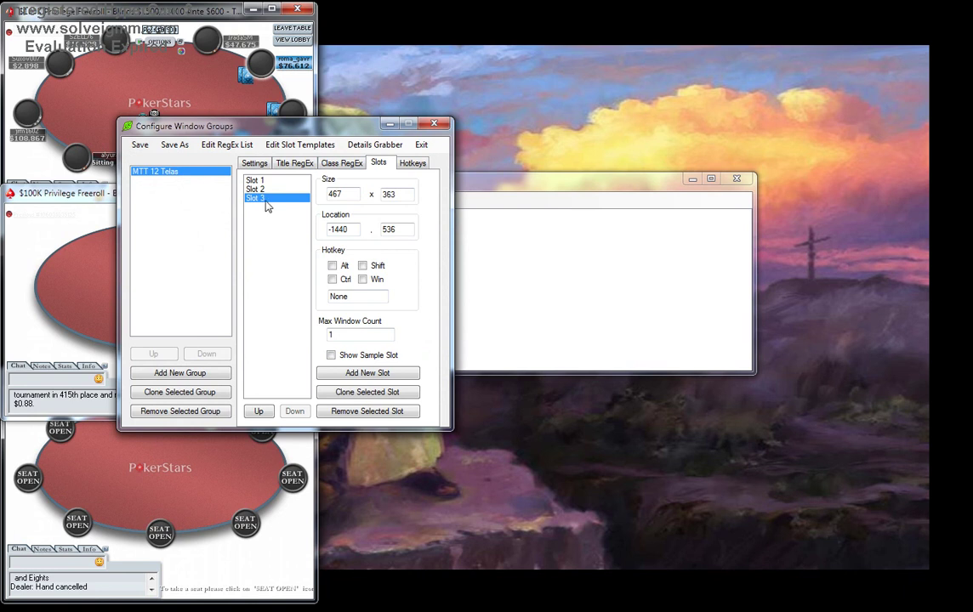
pyautogui.click(331, 355)
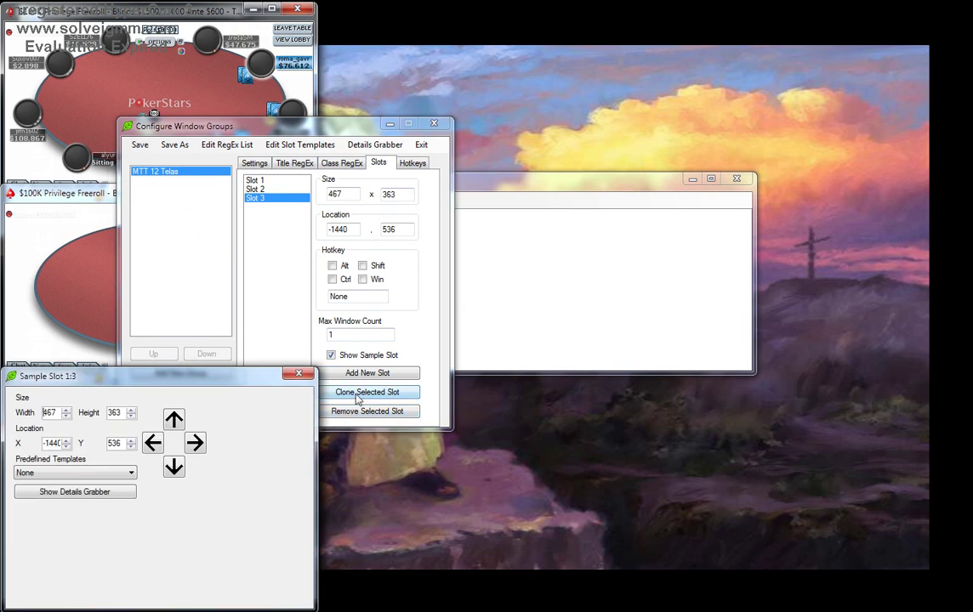
pyautogui.click(367, 392)
pyautogui.click(194, 442)
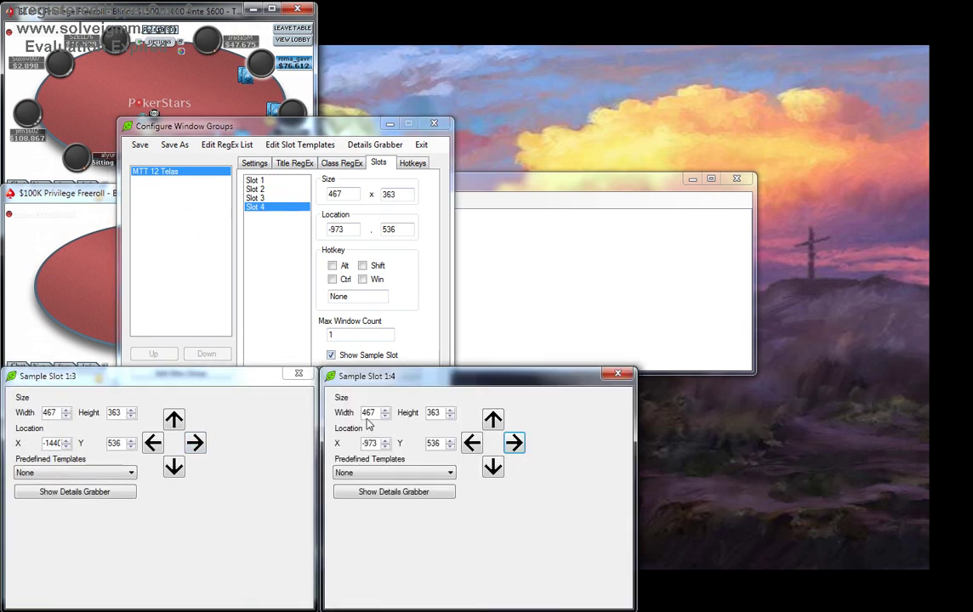
# Step: Move the configuration window clear of the samples, clone Slot 4, and shift the copy's sample window up one slot height to Y 173
pyautogui.click(403, 343)
pyautogui.moveTo(255, 126); pyautogui.dragTo(293, 41)
pyautogui.moveTo(354, 49); pyautogui.dragTo(818, 304)
pyautogui.click(857, 568)
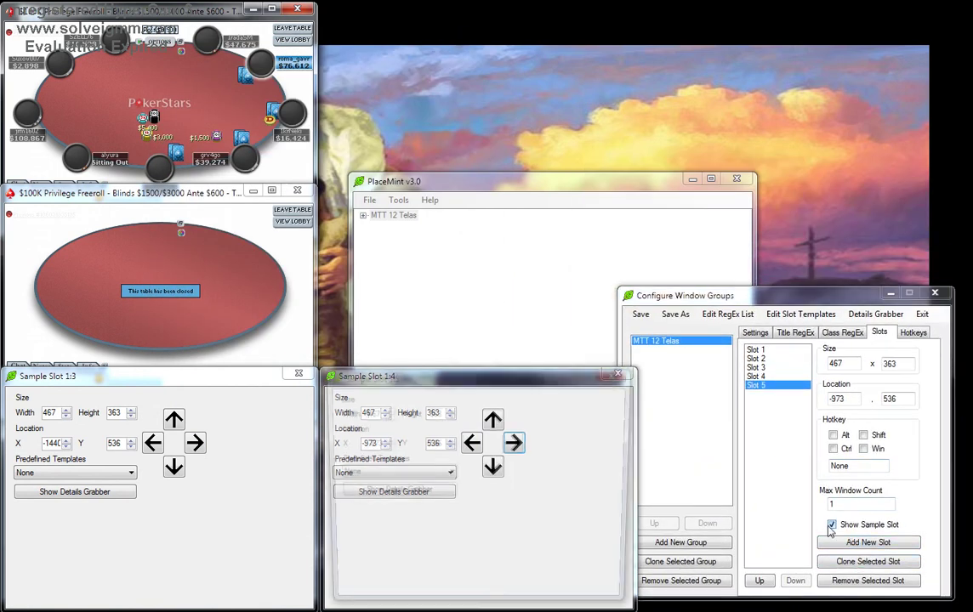
pyautogui.click(493, 420)
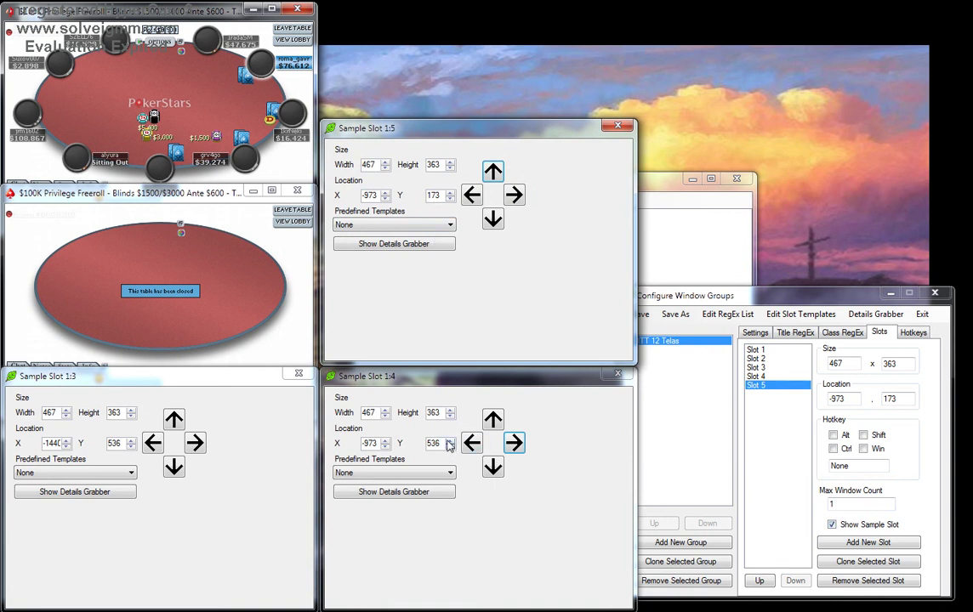
# Step: Show the Slot 2 sample window for reference and set the Slot 5 sample window's Y location to 268
pyautogui.click(756, 359)
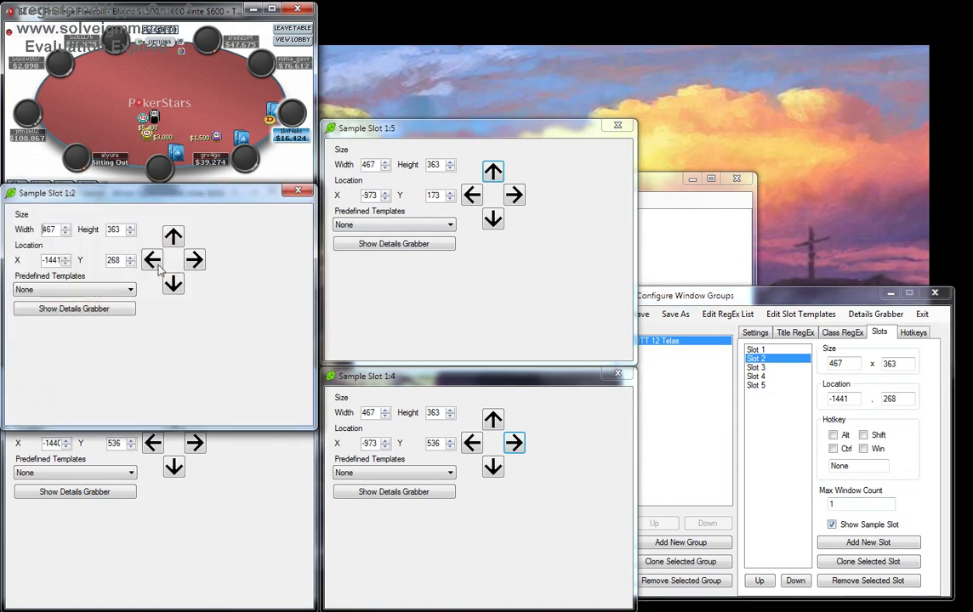
pyautogui.doubleClick(441, 195)
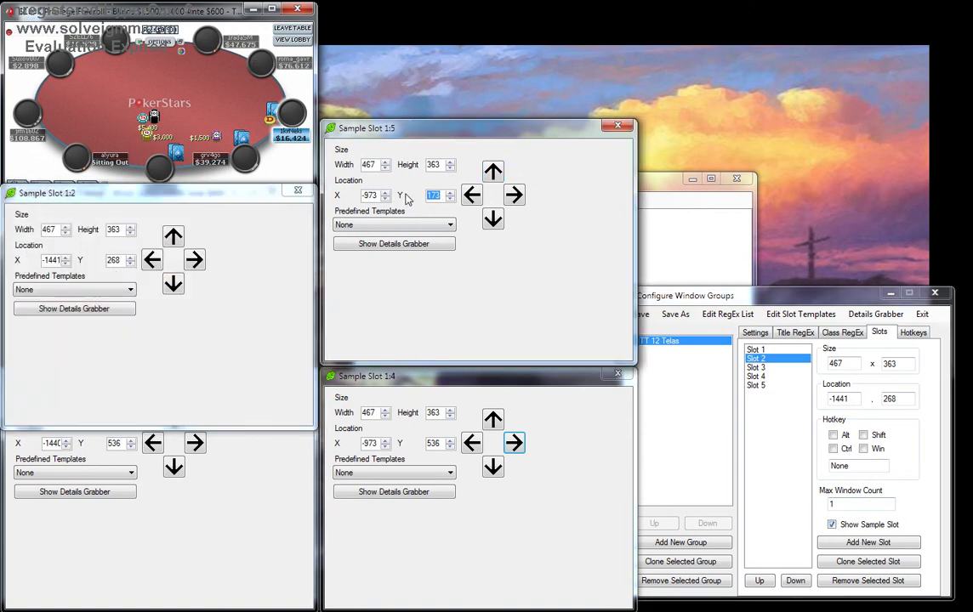
pyautogui.write('268')
pyautogui.press('Return')
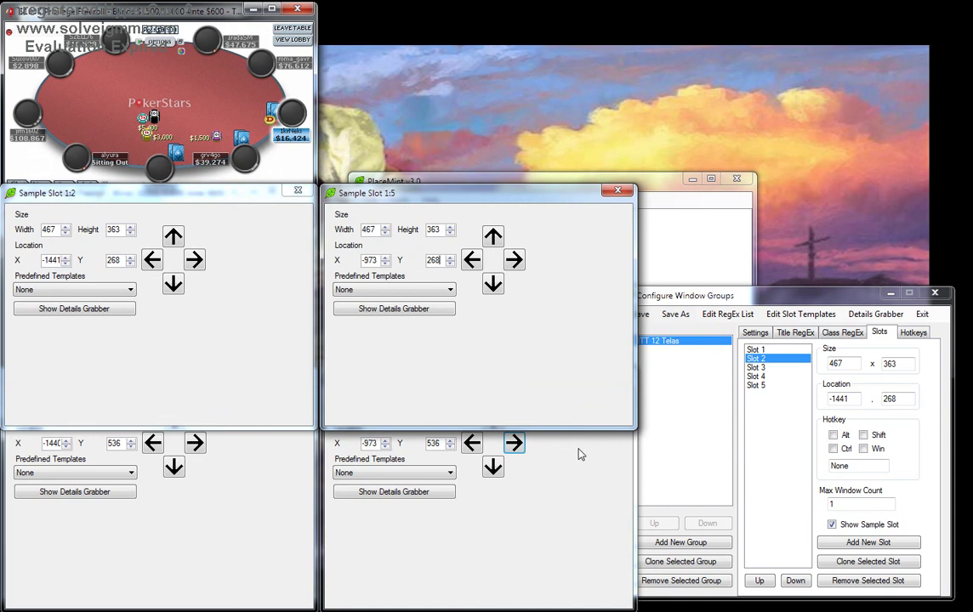
# Step: Clone Slot 5, show the copy's sample window, and shift it up one slot height to Y -95
pyautogui.click(757, 385)
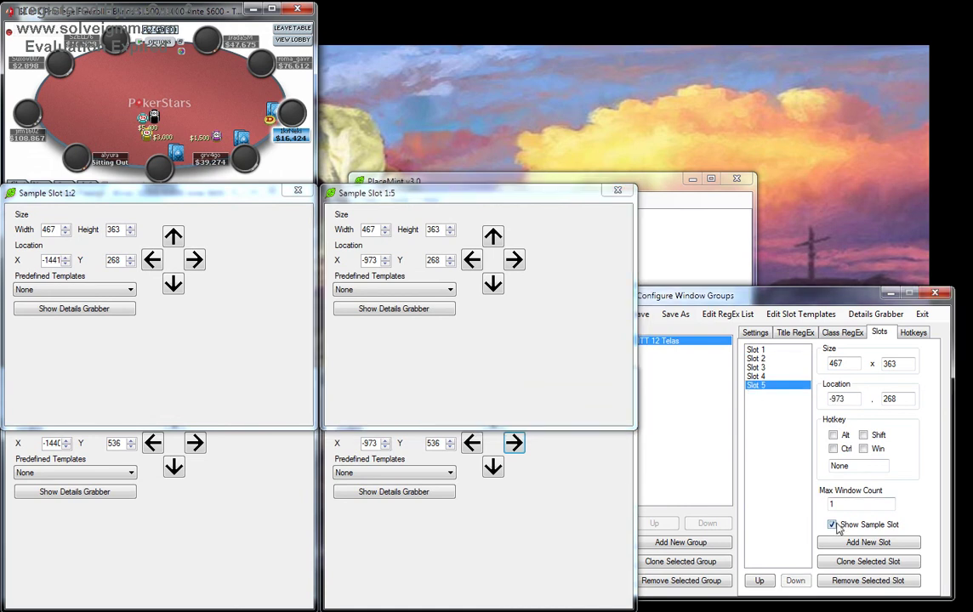
pyautogui.click(846, 566)
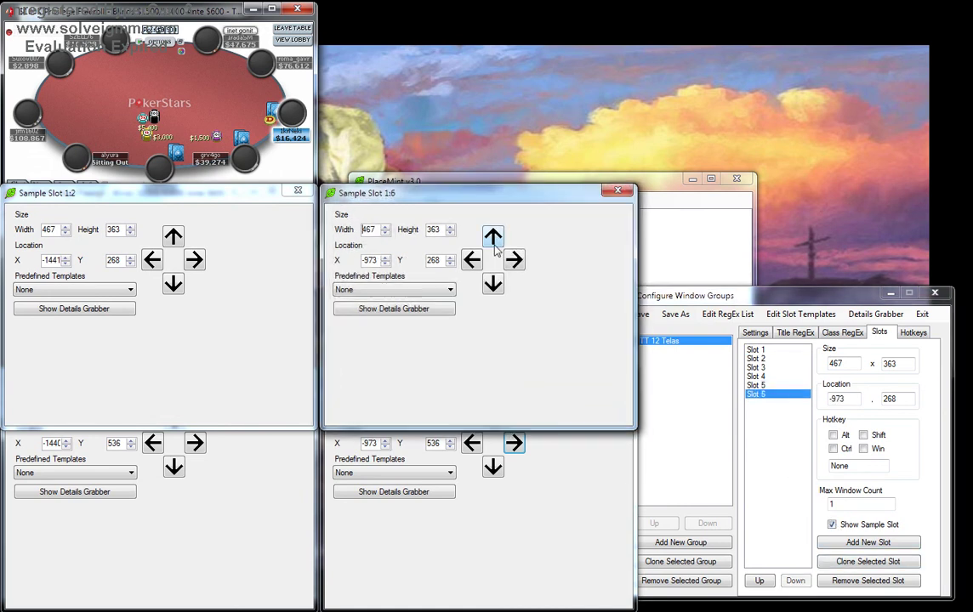
pyautogui.click(493, 238)
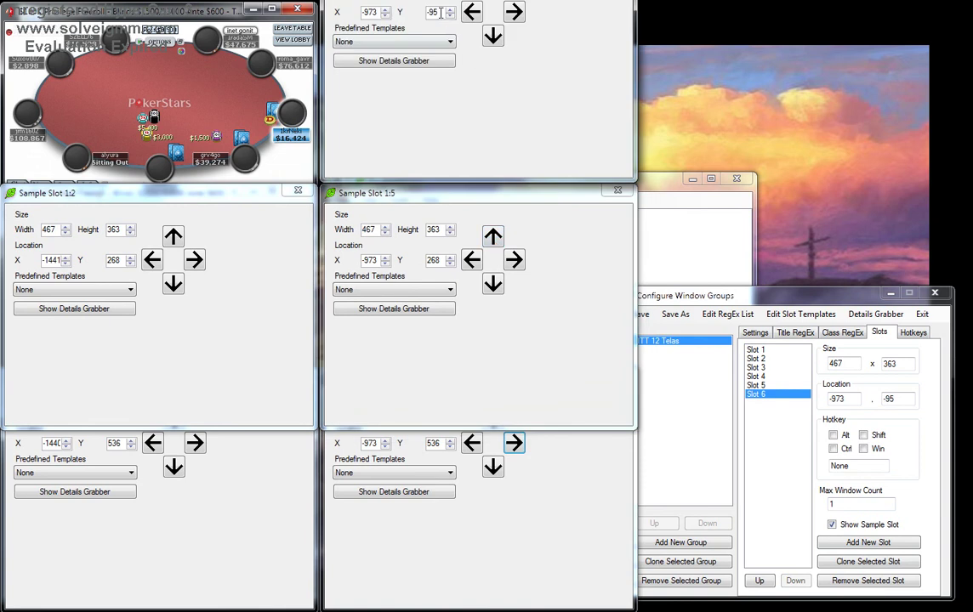
# Step: Show the Slot 1 sample window for reference and set the Slot 6 sample window's Y location to 2
pyautogui.click(764, 352)
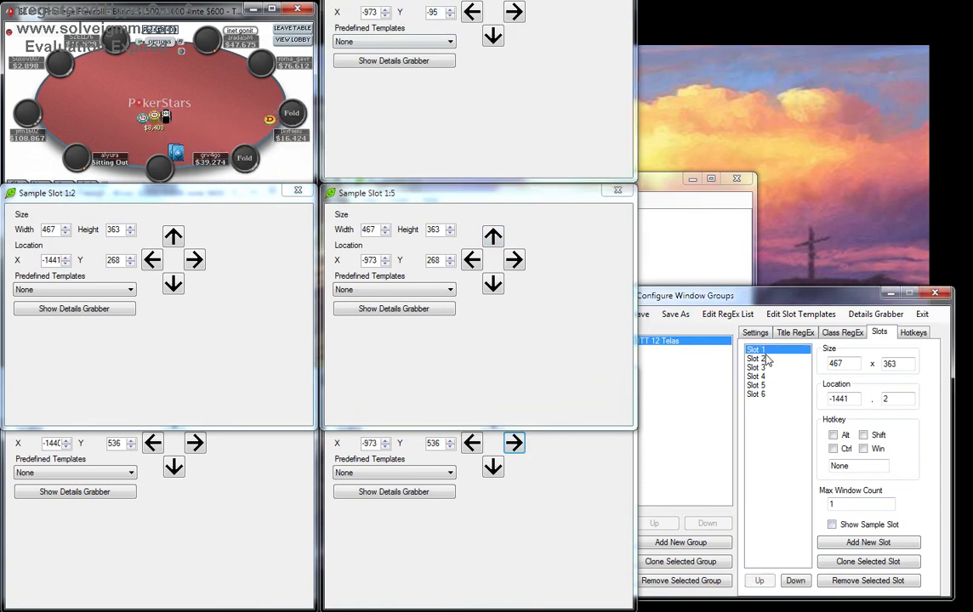
pyautogui.click(832, 525)
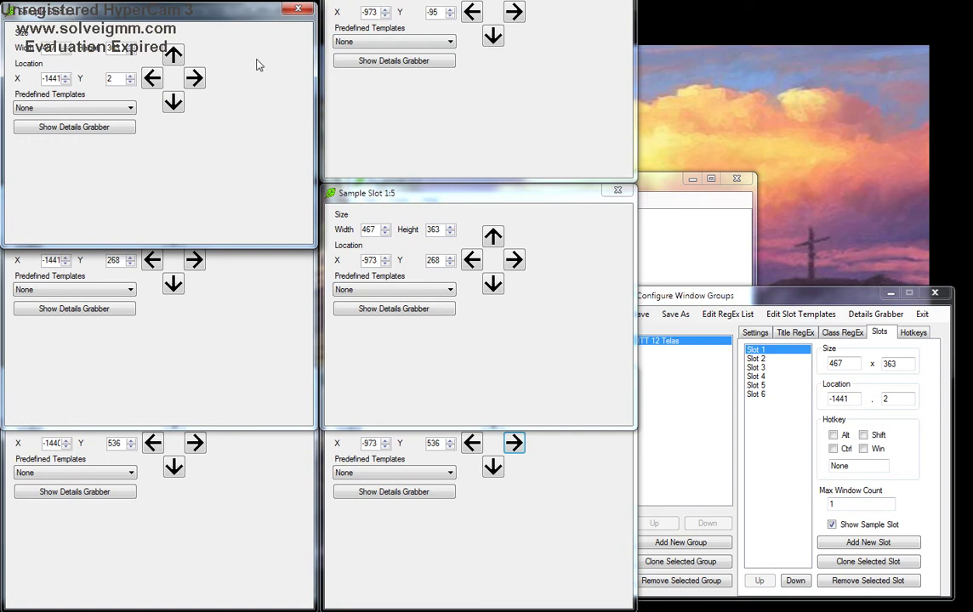
pyautogui.doubleClick(434, 13)
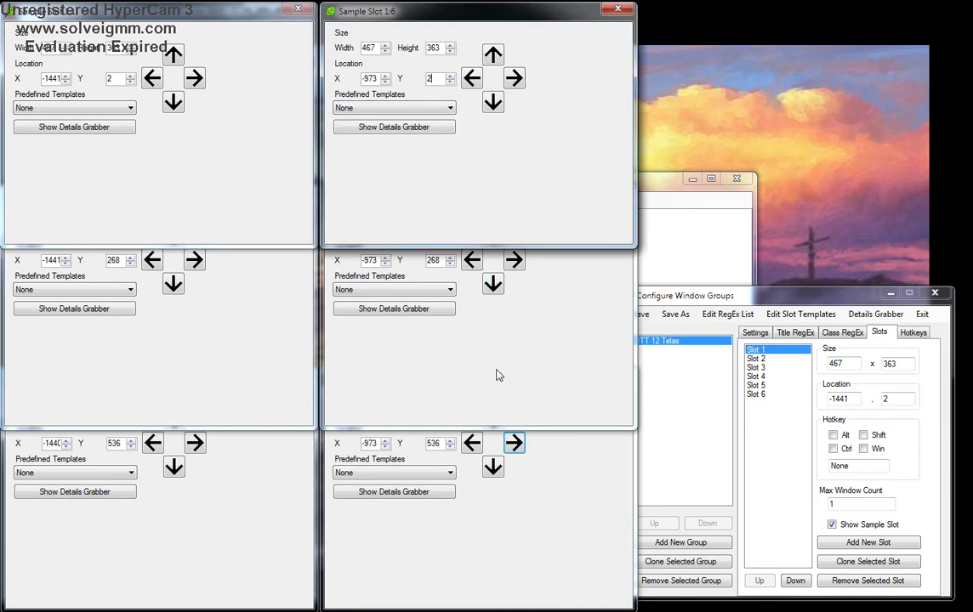
# Step: Clone Slot 6, show the copy's sample window, and shift it right one slot width to X -506
pyautogui.click(756, 394)
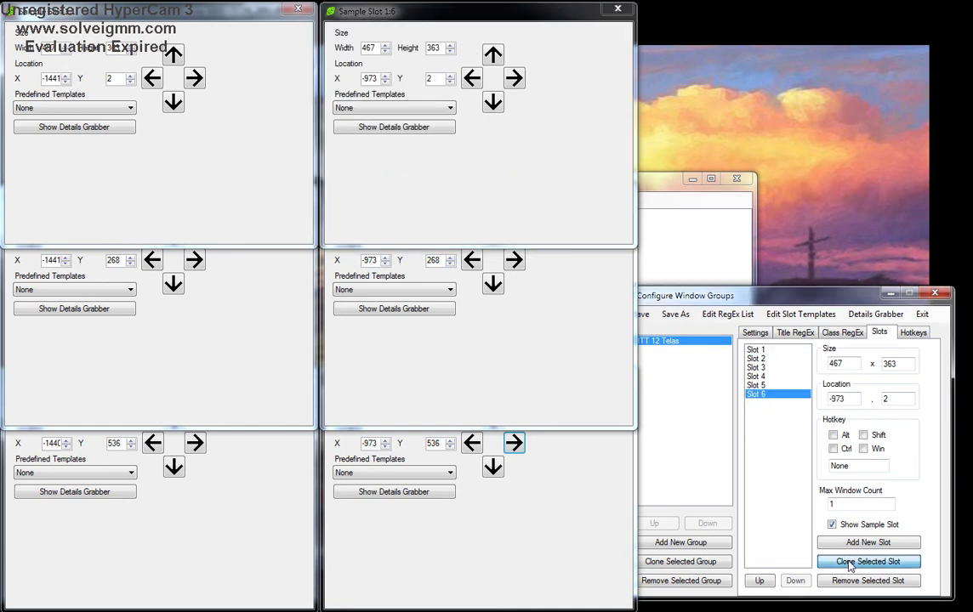
pyautogui.click(847, 560)
pyautogui.click(832, 525)
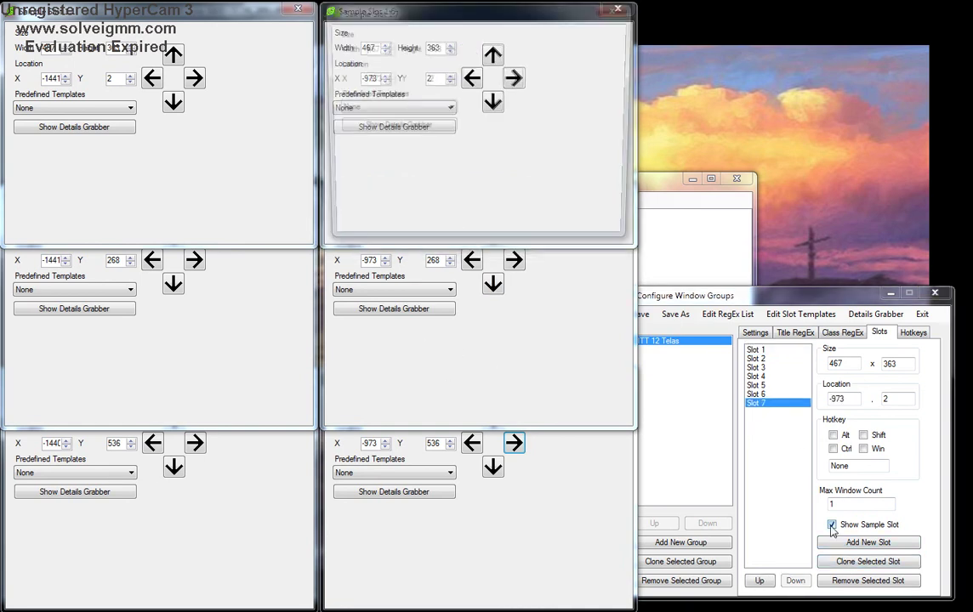
pyautogui.click(514, 79)
# Step: Clone Slot 7, show the copy's sample window below it, and set its Y location to 268
pyautogui.click(867, 561)
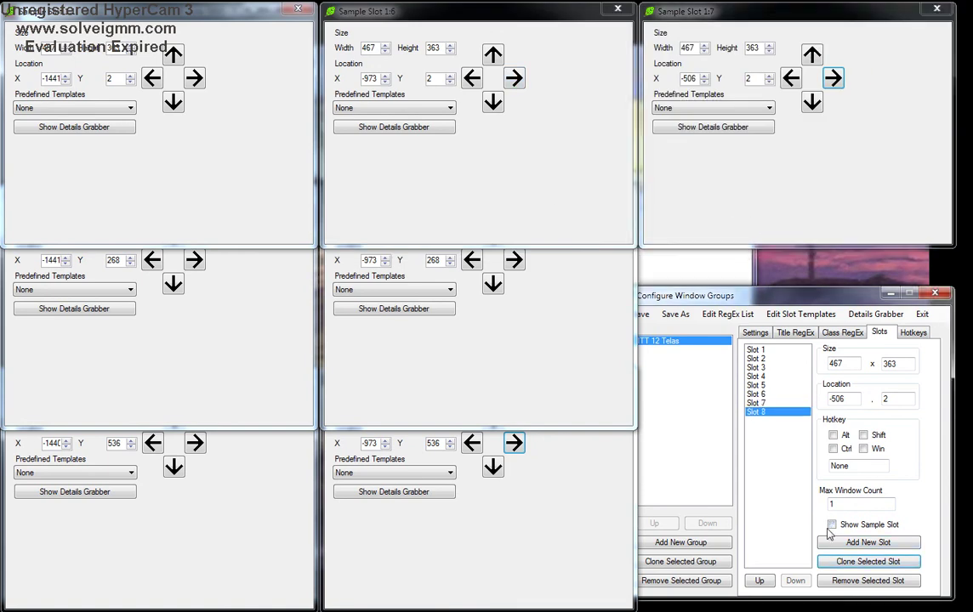
pyautogui.click(831, 525)
pyautogui.click(812, 103)
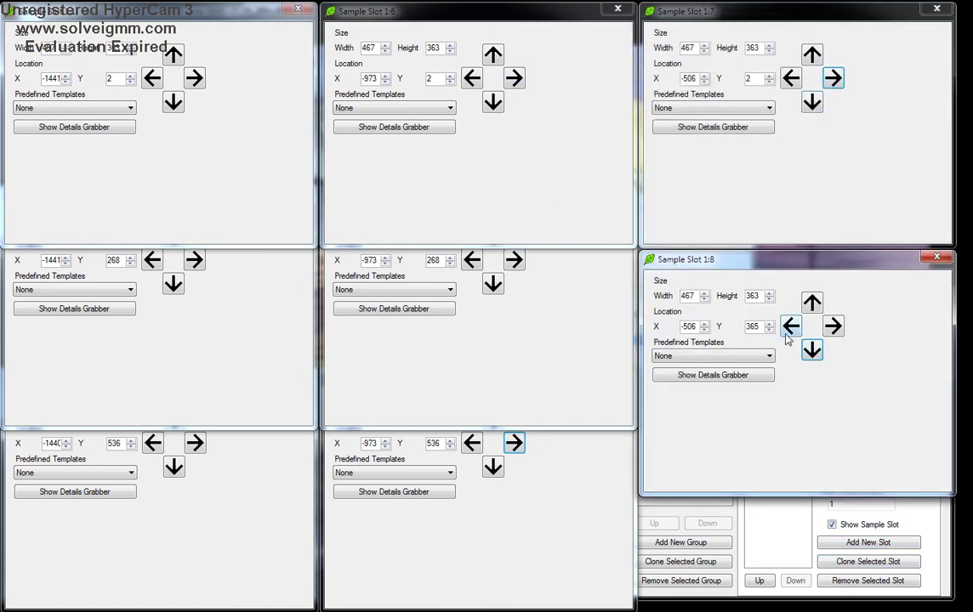
pyautogui.press('Tab')
pyautogui.write('268')
pyautogui.press('Return')
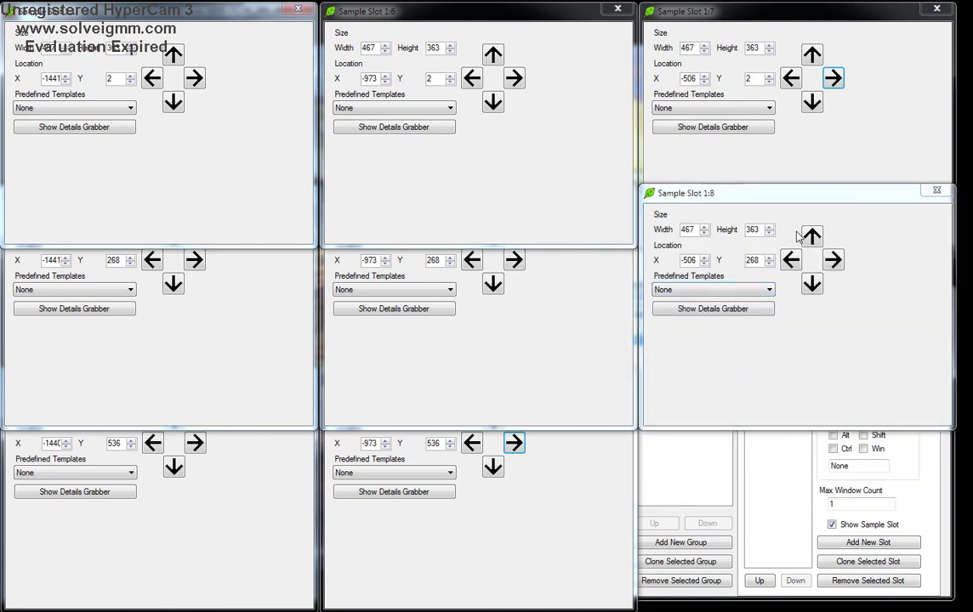
# Step: Close the Slot 8 sample, clone Slot 8, and set the copy's sample window to Y location 536
pyautogui.click(935, 190)
pyautogui.click(838, 560)
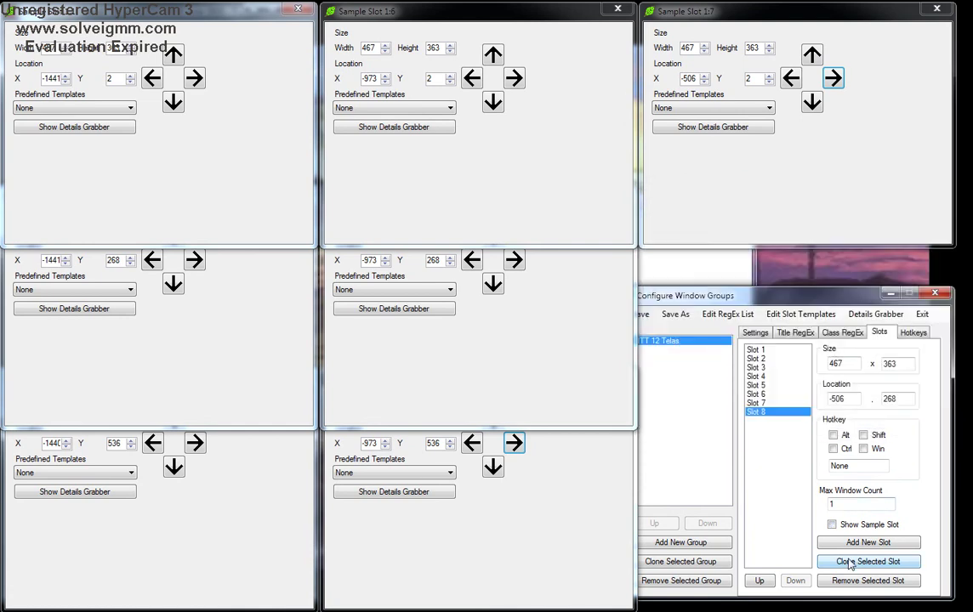
pyautogui.click(832, 524)
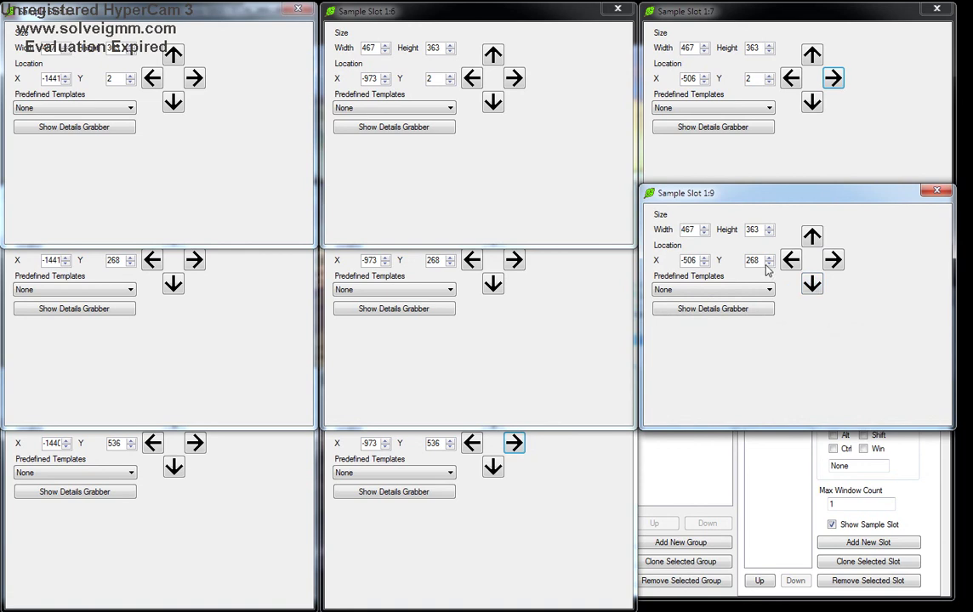
pyautogui.click(813, 284)
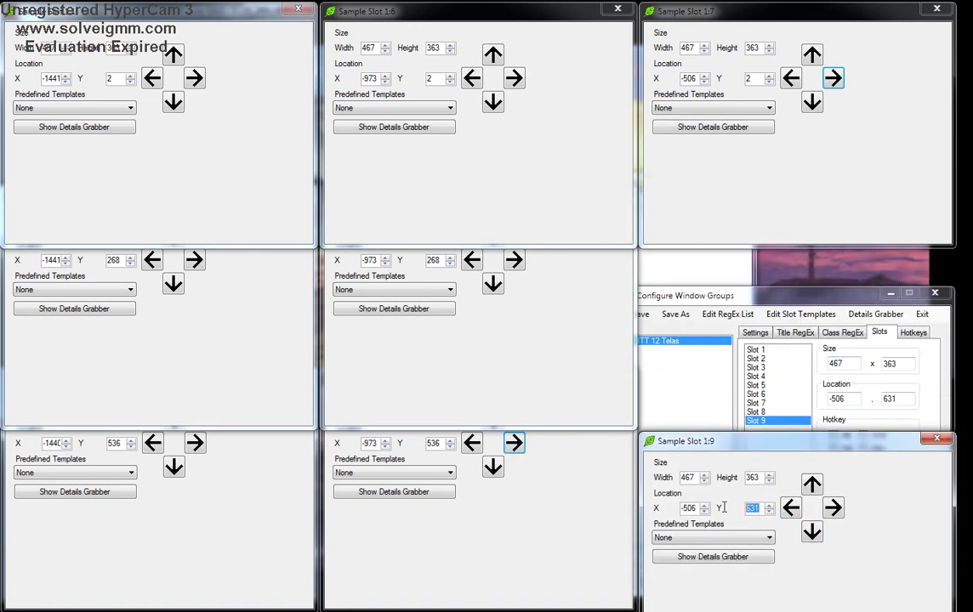
pyautogui.write('536')
pyautogui.press('Return')
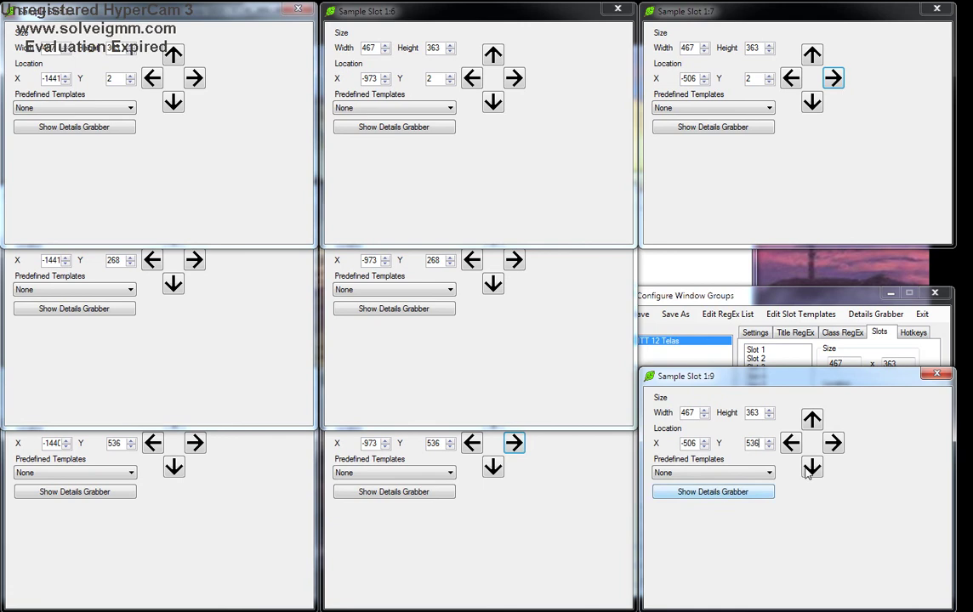
# Step: Close the Slot 9 sample, save the window group configuration, and exit the configuration window
pyautogui.click(935, 375)
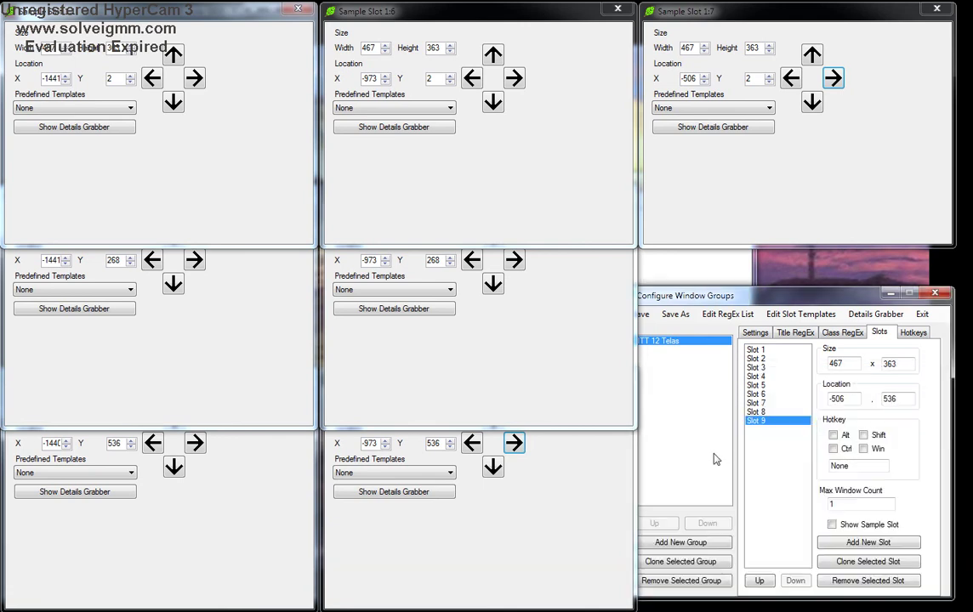
pyautogui.moveTo(766, 305); pyautogui.dragTo(828, 304)
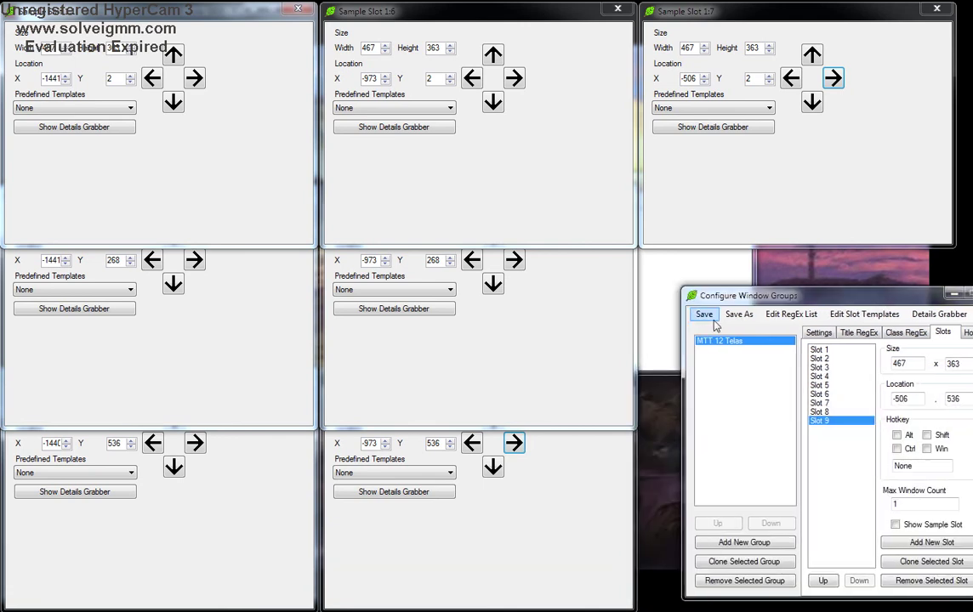
pyautogui.click(705, 315)
pyautogui.press('Return')
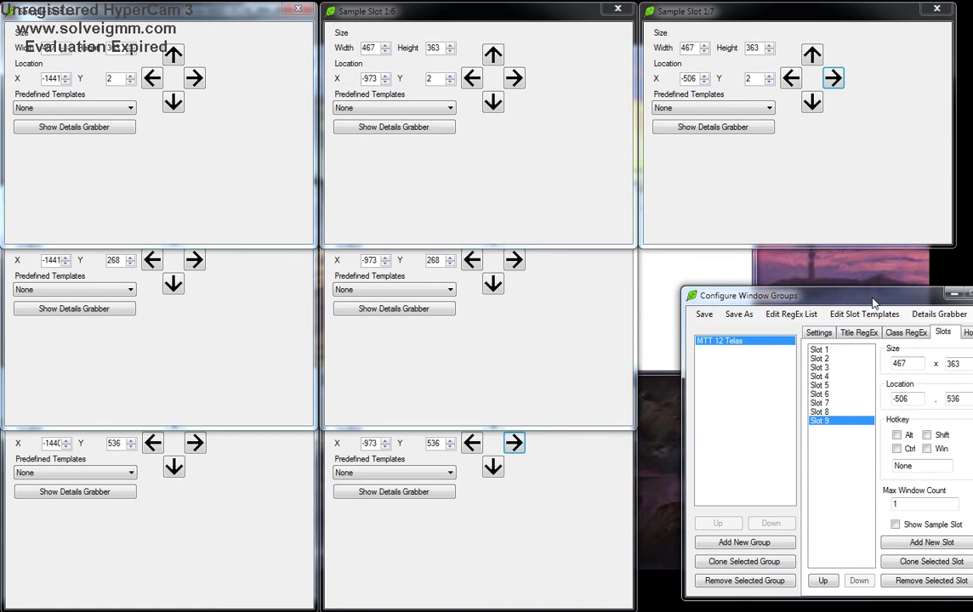
pyautogui.moveTo(873, 304); pyautogui.dragTo(729, 289)
pyautogui.click(823, 319)
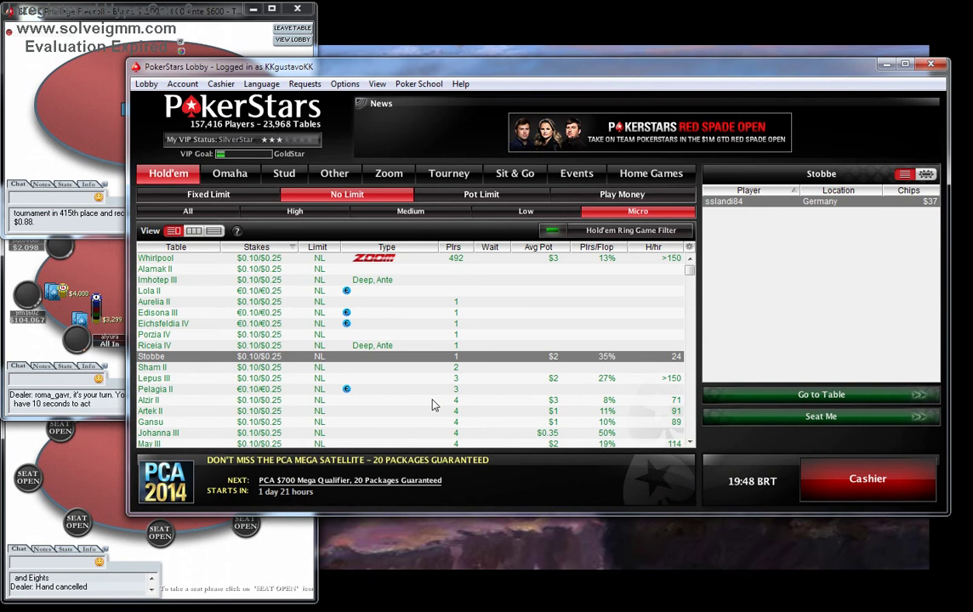
# Step: In the PokerStars lobby, open the Alzir II table and the tournament lobby of the running $100K Privilege Freeroll
pyautogui.doubleClick(432, 406)
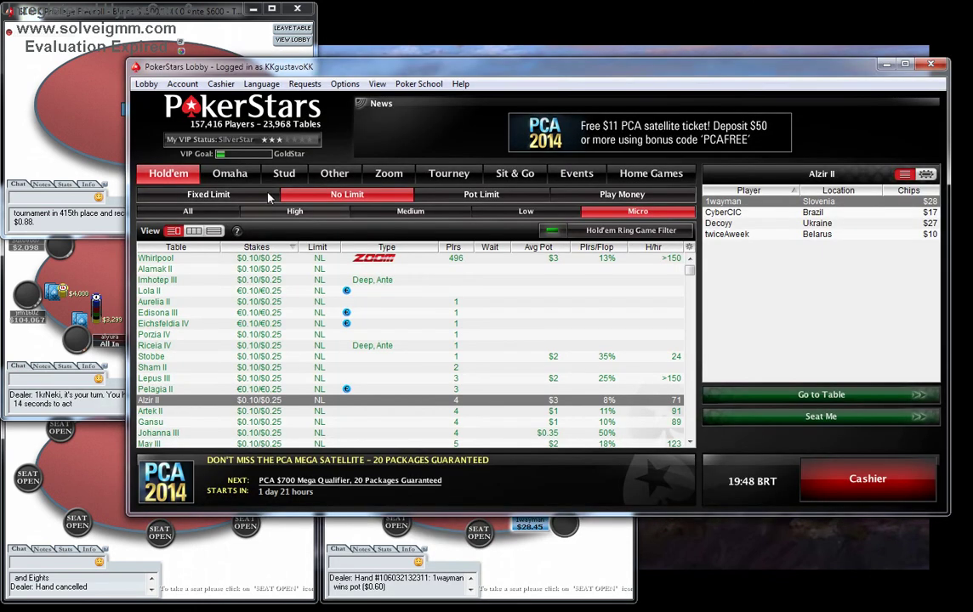
pyautogui.click(463, 175)
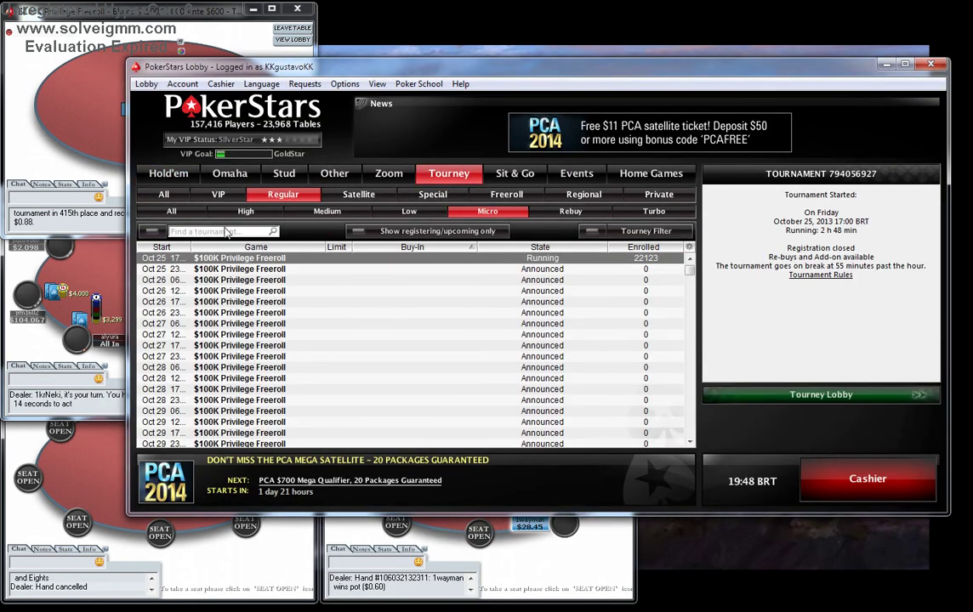
pyautogui.click(751, 394)
# Step: Observe freeroll tables 329, 419, 408 and 809 to fill the slots, and bring the tiled tables to the front
pyautogui.doubleClick(442, 428)
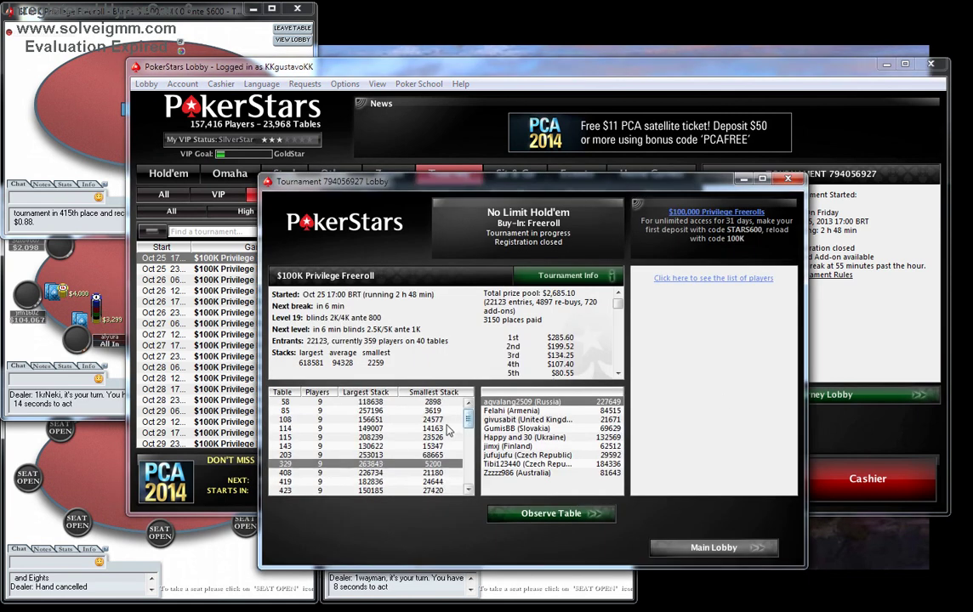
pyautogui.doubleClick(440, 482)
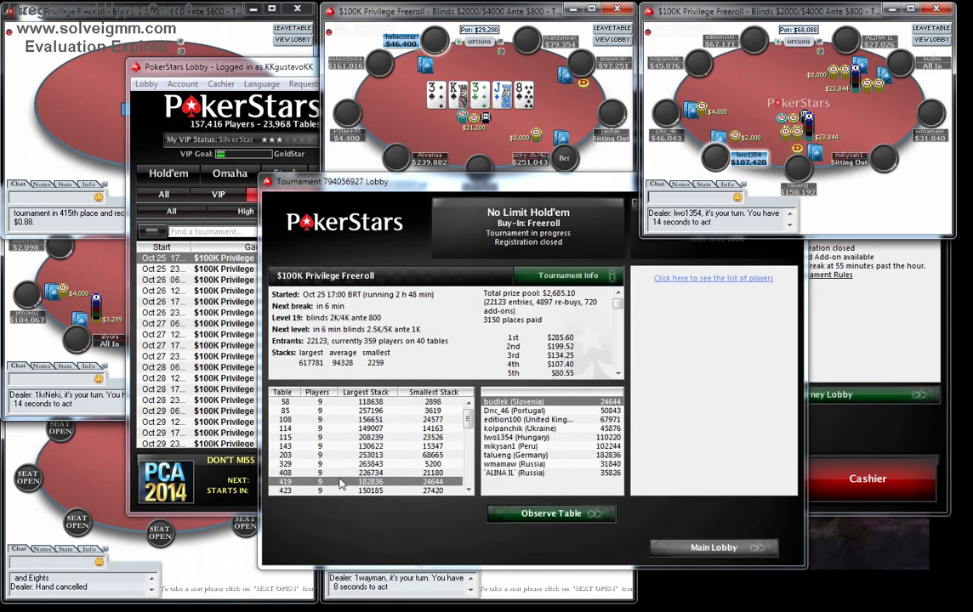
pyautogui.doubleClick(438, 472)
pyautogui.click(468, 434)
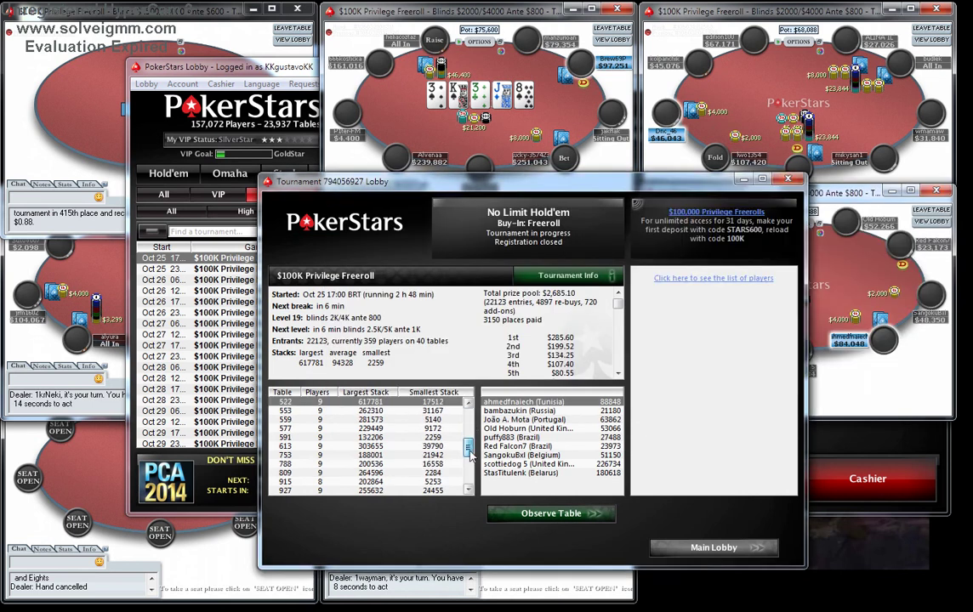
pyautogui.doubleClick(441, 474)
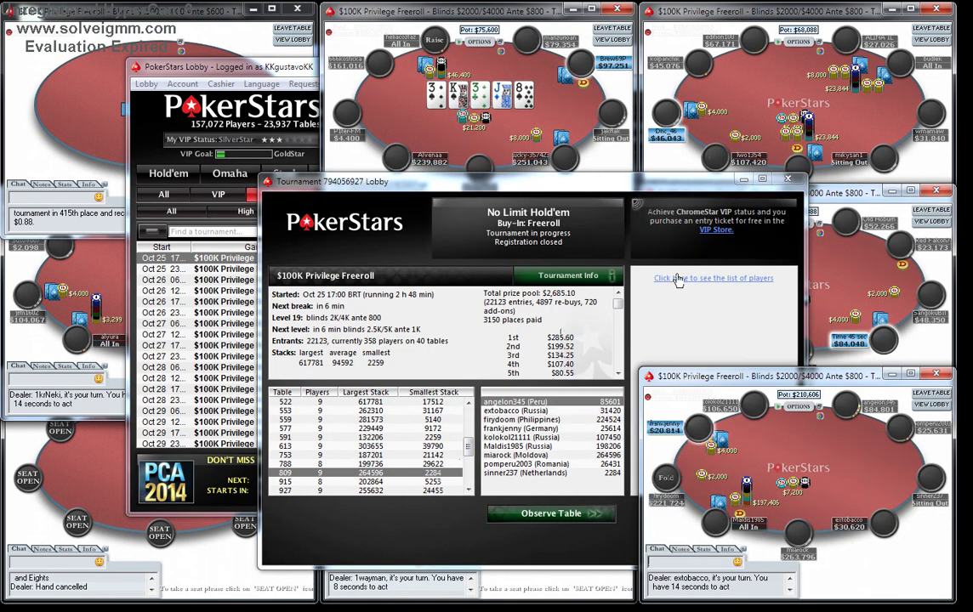
pyautogui.click(294, 89)
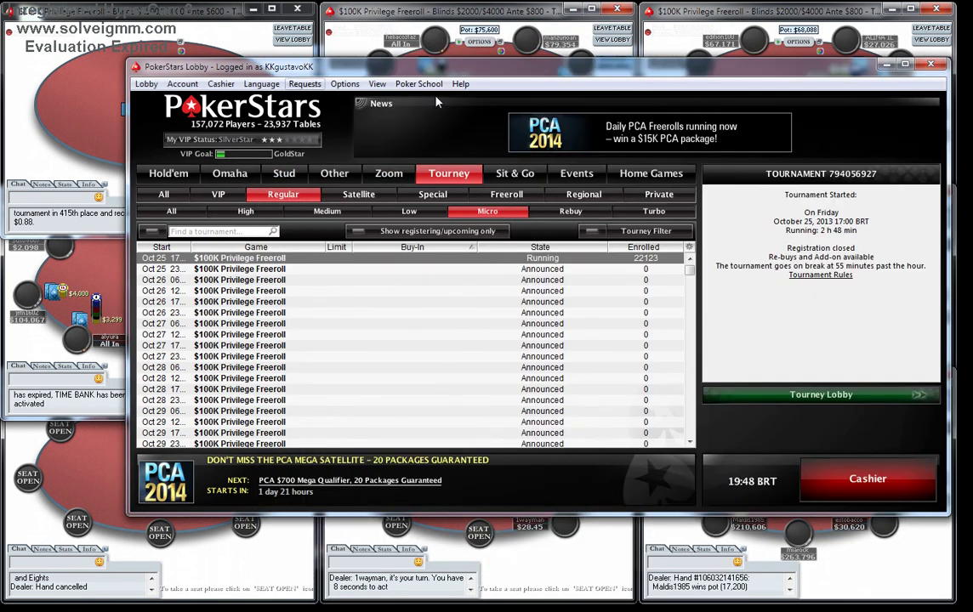
pyautogui.click(798, 49)
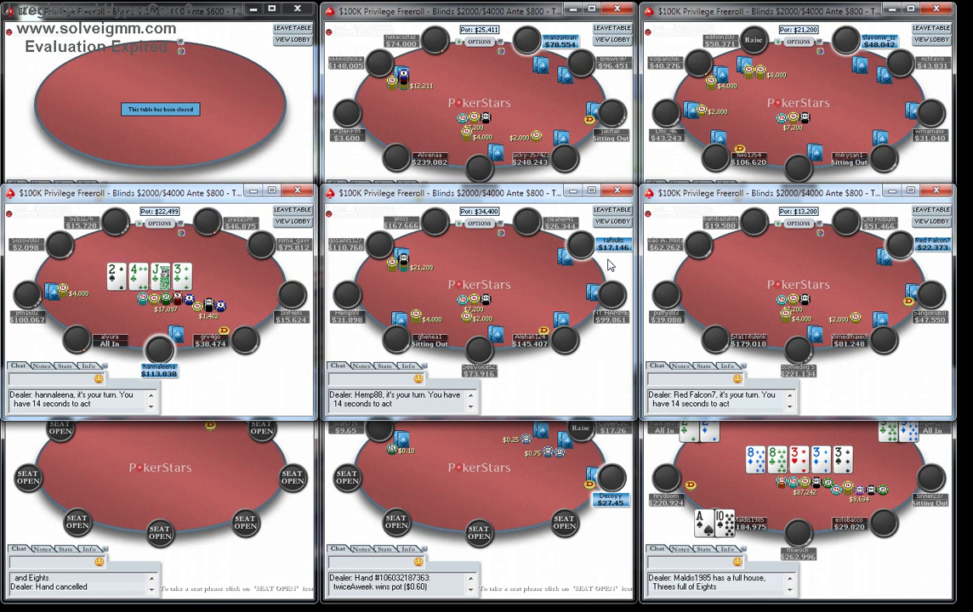
# Step: Close all the open poker tables except the Stobbe table
pyautogui.click(938, 12)
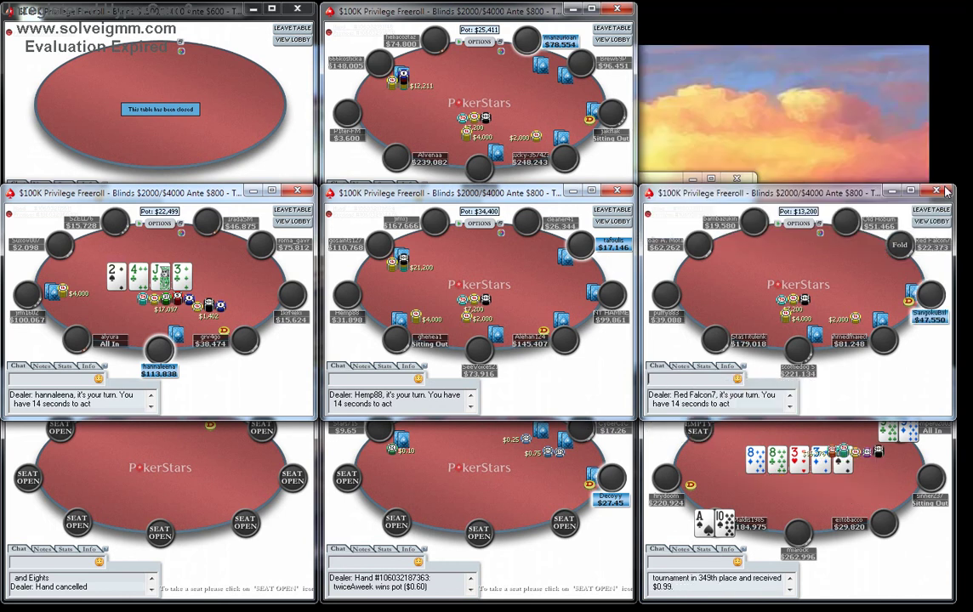
pyautogui.click(938, 191)
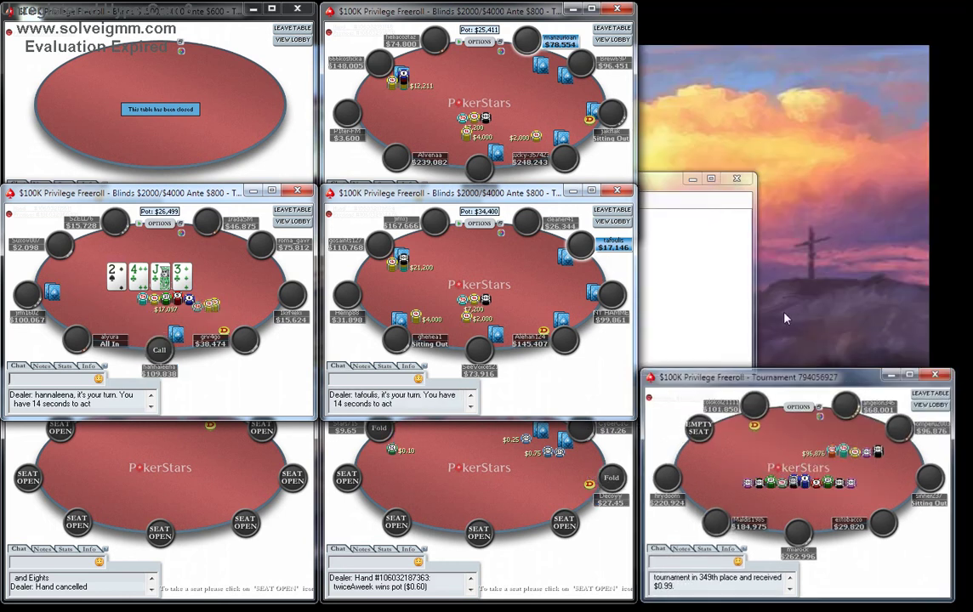
pyautogui.click(933, 373)
pyautogui.click(618, 377)
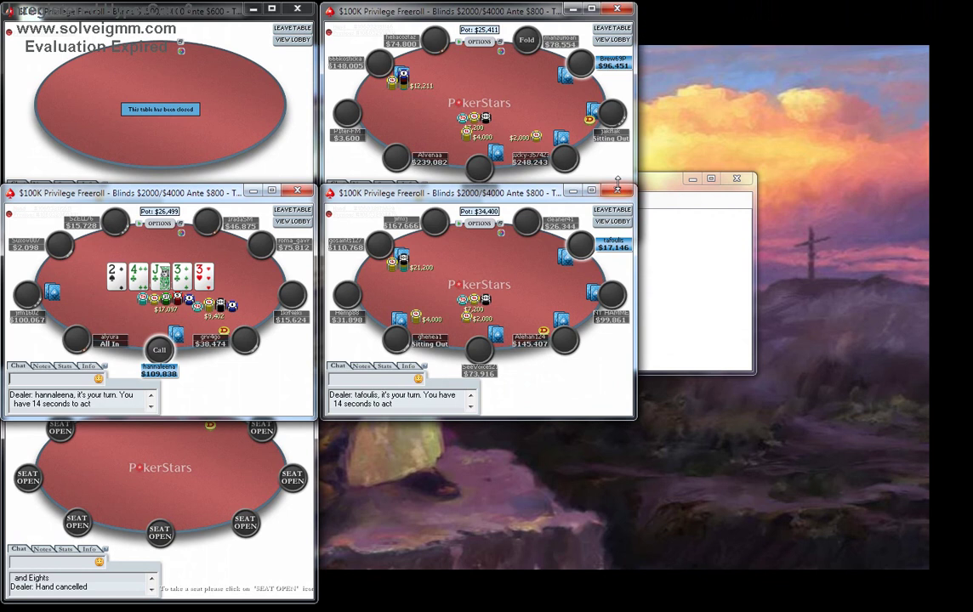
pyautogui.click(618, 190)
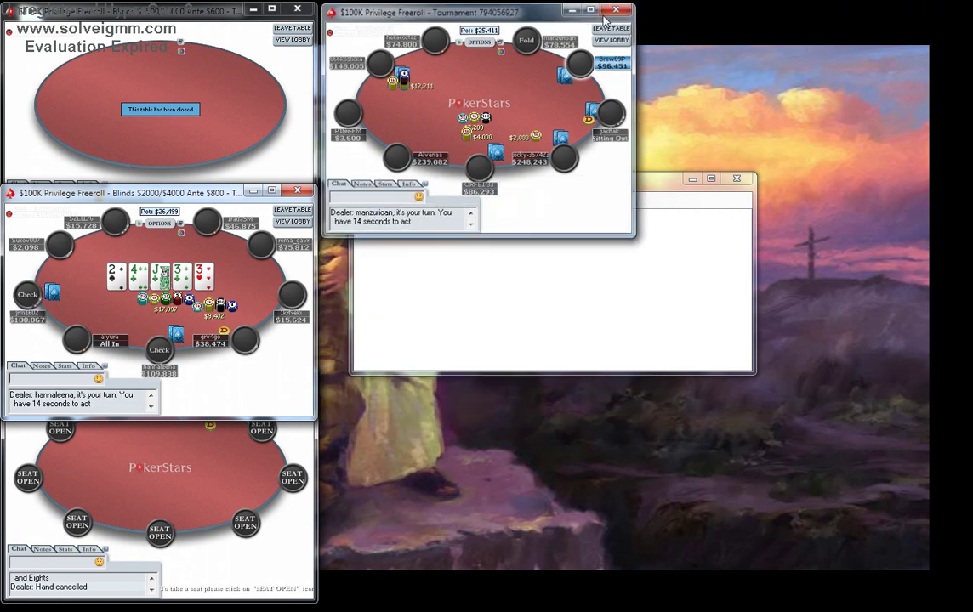
pyautogui.click(619, 9)
pyautogui.click(297, 8)
pyautogui.click(297, 194)
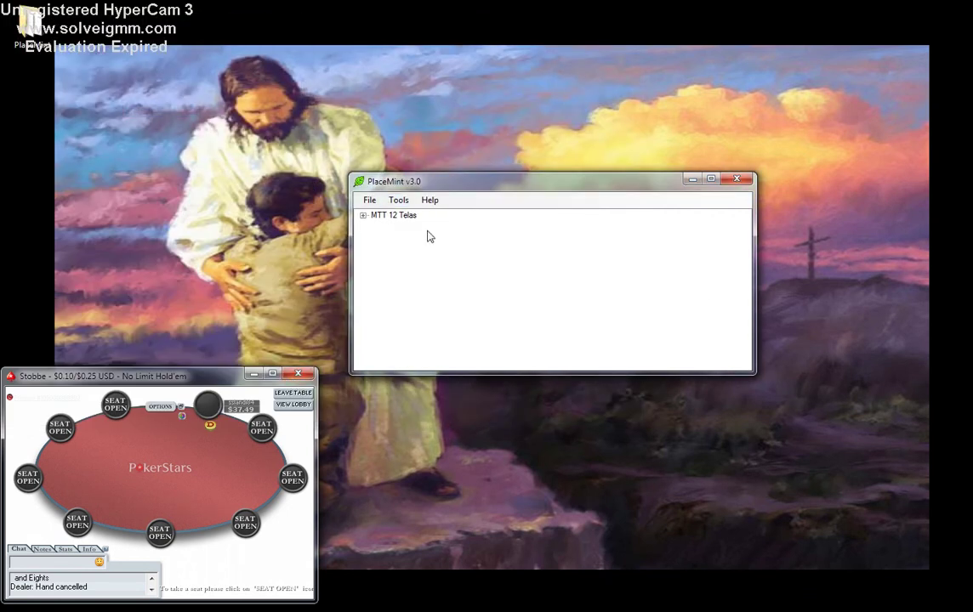
# Step: Reopen PlaceMint's window group configuration and show the slot list of MTT 12 Telas
pyautogui.click(398, 200)
pyautogui.click(414, 216)
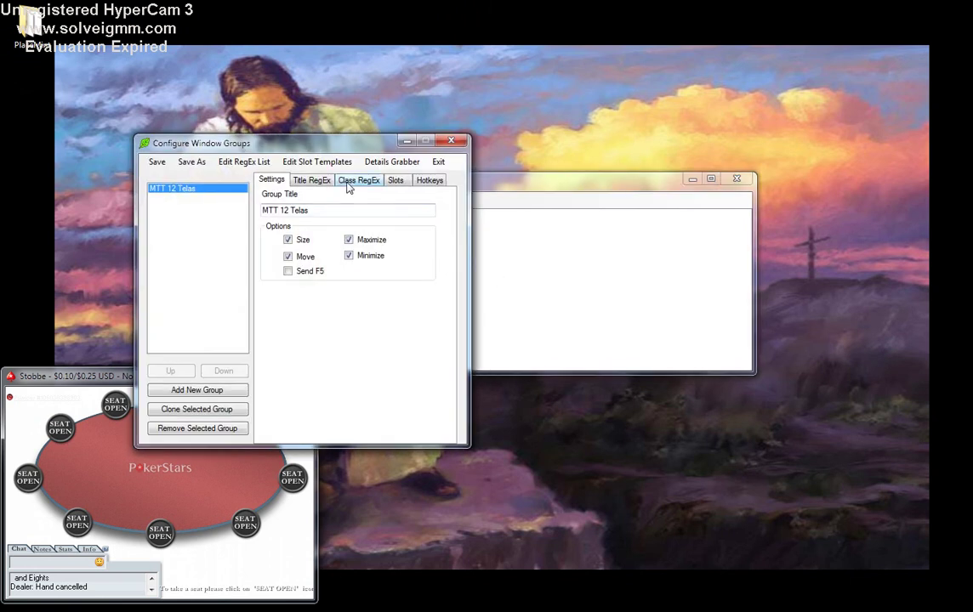
pyautogui.click(347, 181)
pyautogui.click(395, 182)
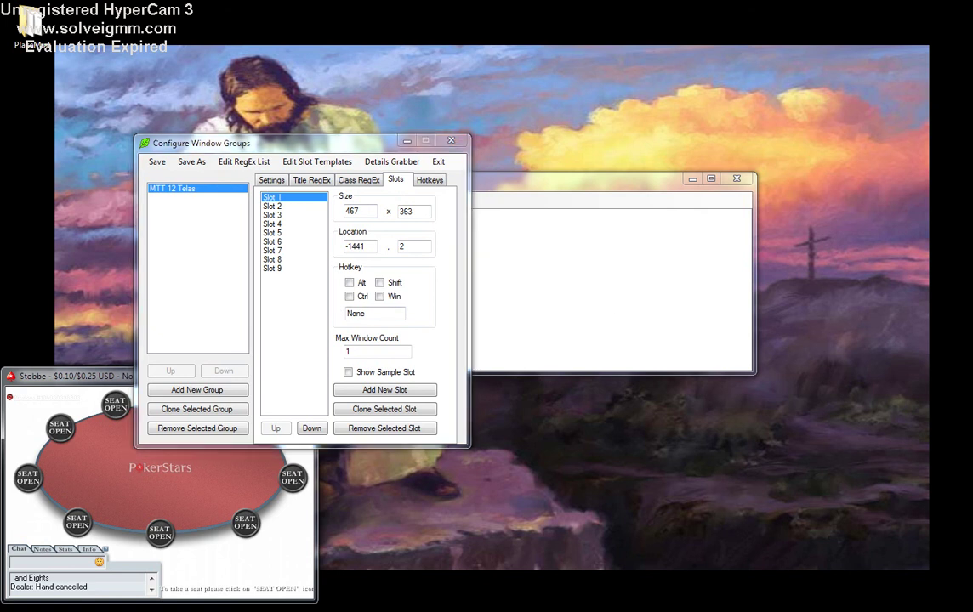
# Step: Switch to the $100K Privilege Freeroll lobby and observe several tournament tables, including 143, 419 and 329
pyautogui.click(721, 358)
pyautogui.click(773, 399)
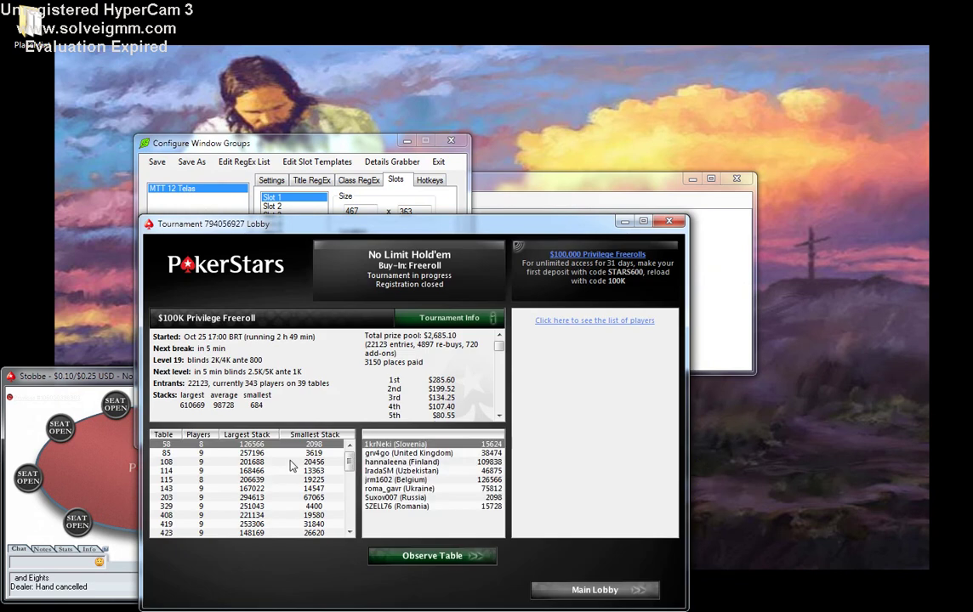
pyautogui.click(290, 464)
pyautogui.doubleClick(290, 507)
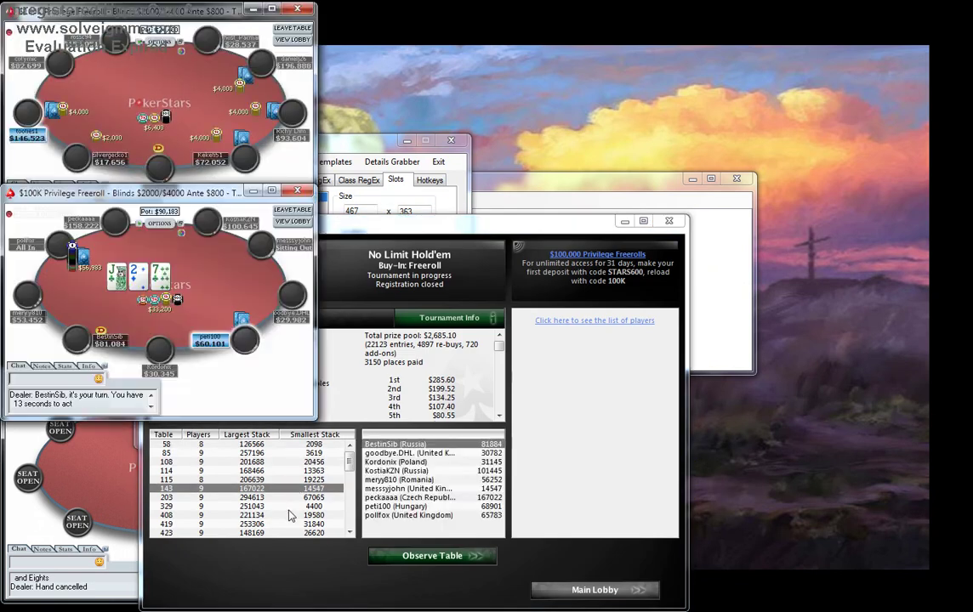
pyautogui.doubleClick(293, 524)
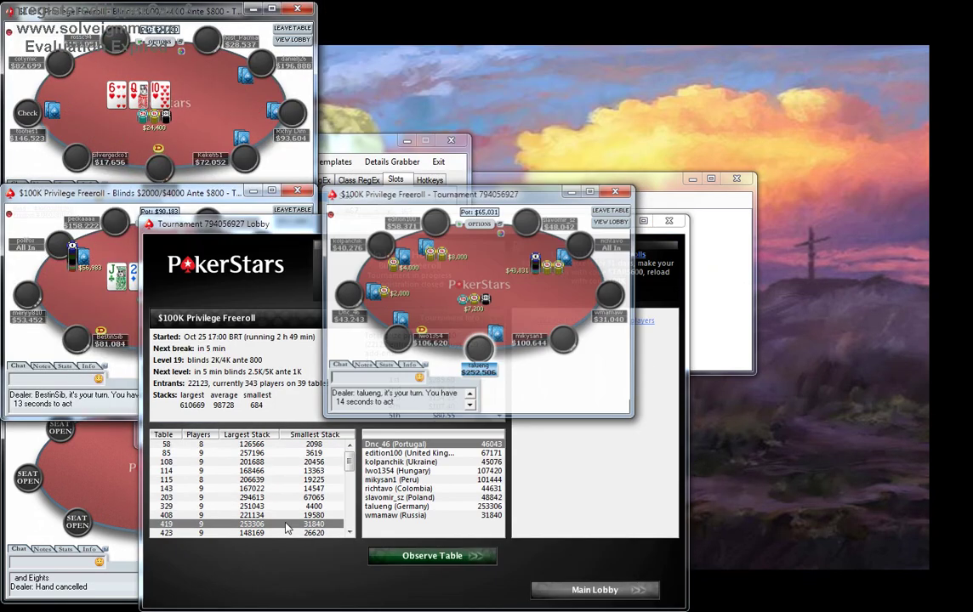
pyautogui.doubleClick(300, 506)
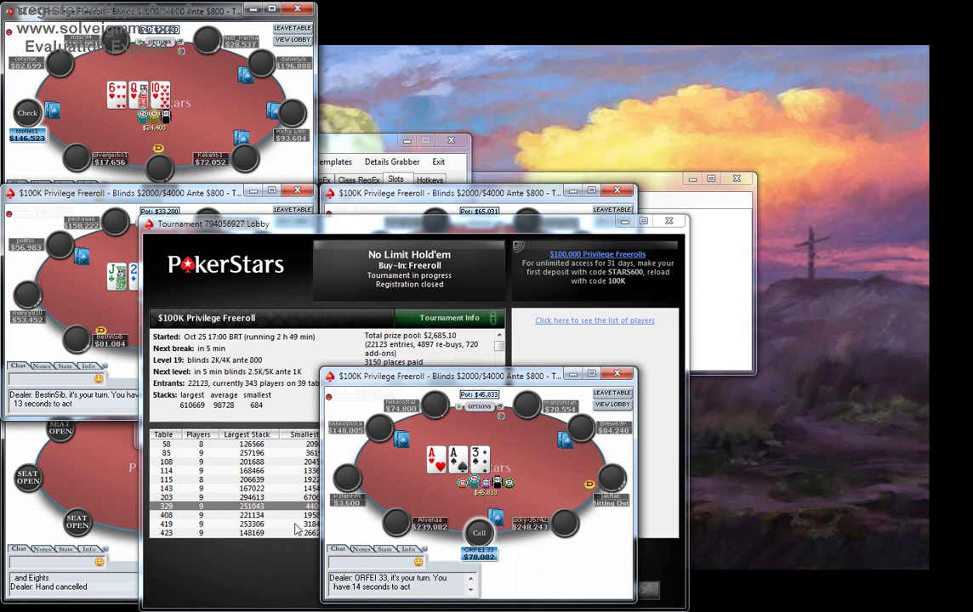
pyautogui.click(294, 531)
pyautogui.doubleClick(290, 490)
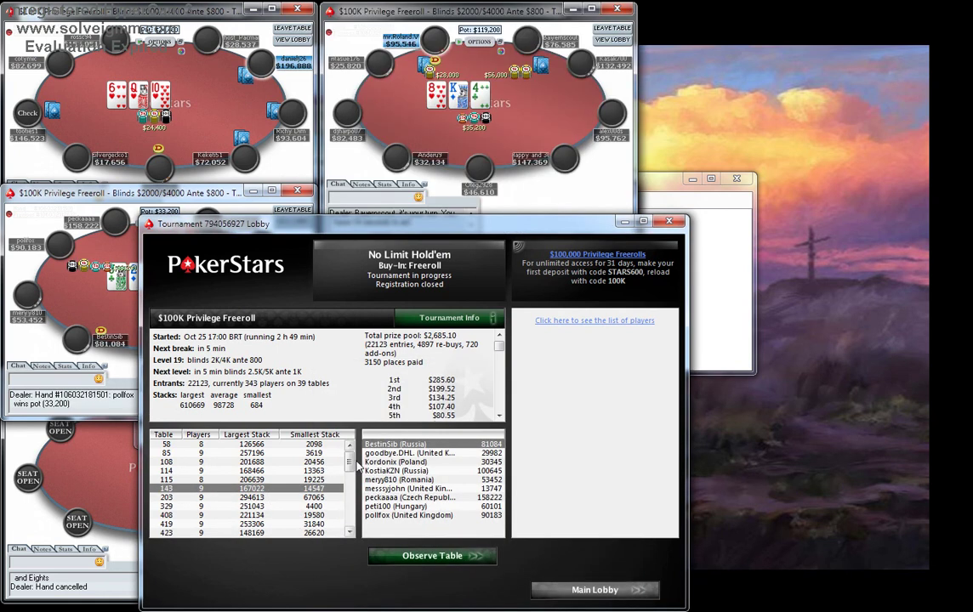
# Step: Observe freeroll tables 467, 613 and 788 to fill the third column of slots
pyautogui.scroll(-2, 357, 466)
pyautogui.doubleClick(289, 489)
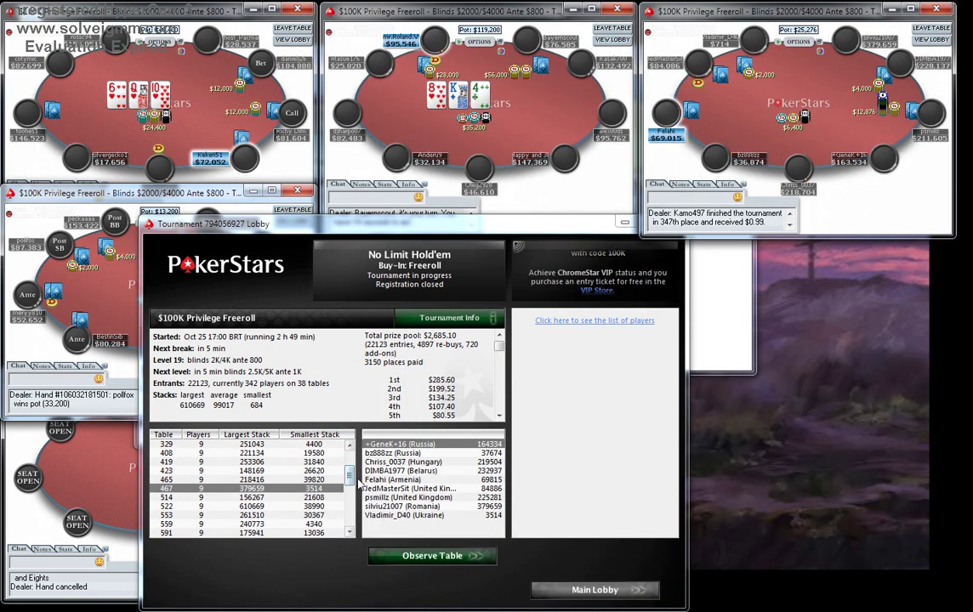
pyautogui.scroll(-2, 349, 489)
pyautogui.doubleClick(330, 499)
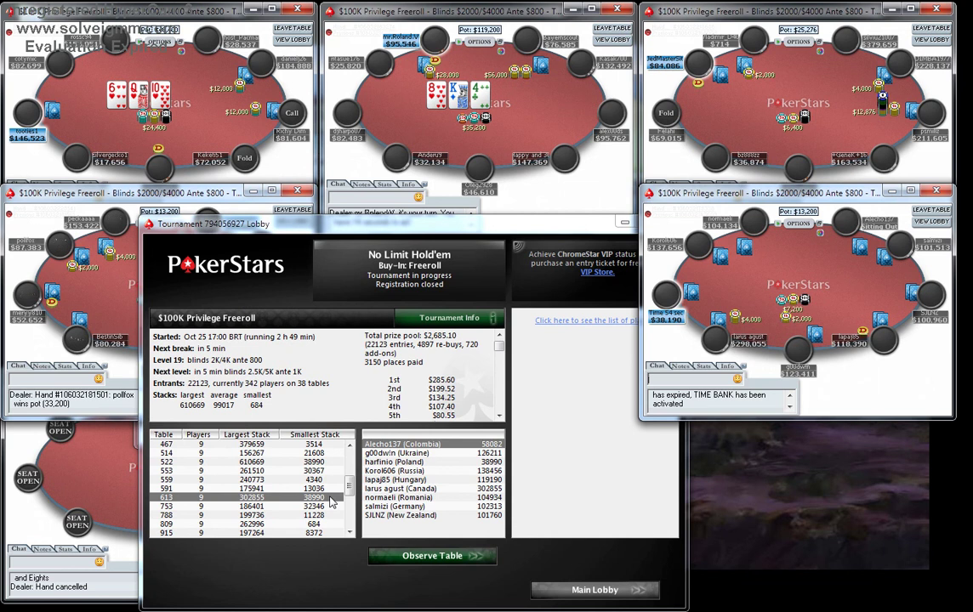
pyautogui.doubleClick(320, 516)
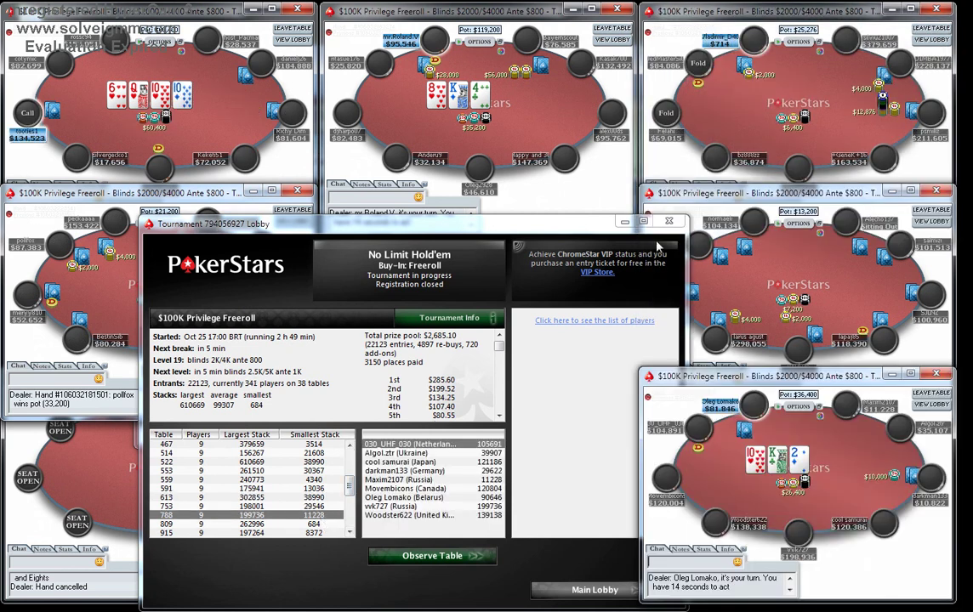